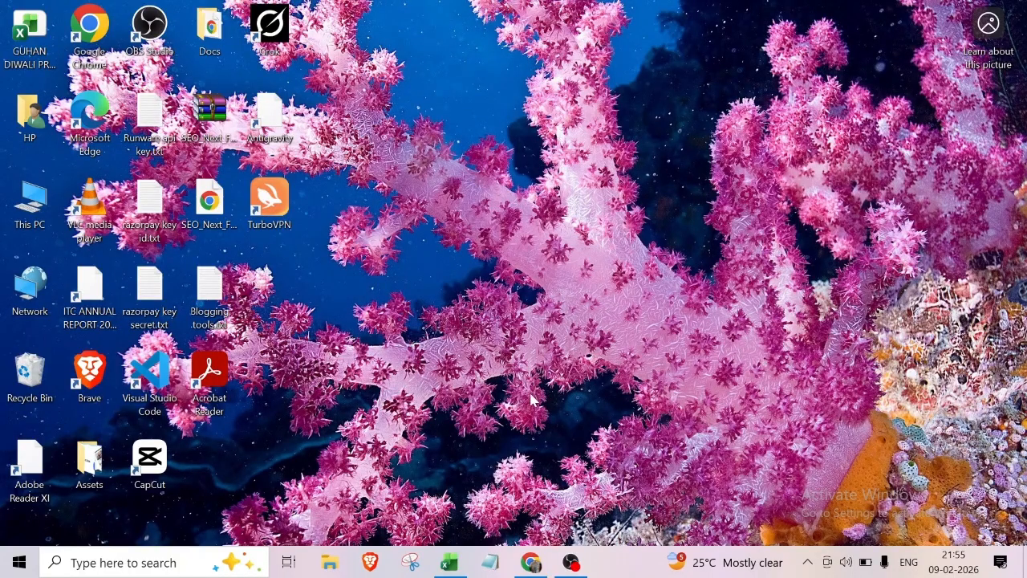
- Switch to the Excel practice workbook and delete the entire column G on the Employee_Database sheet
left_click(450, 562)
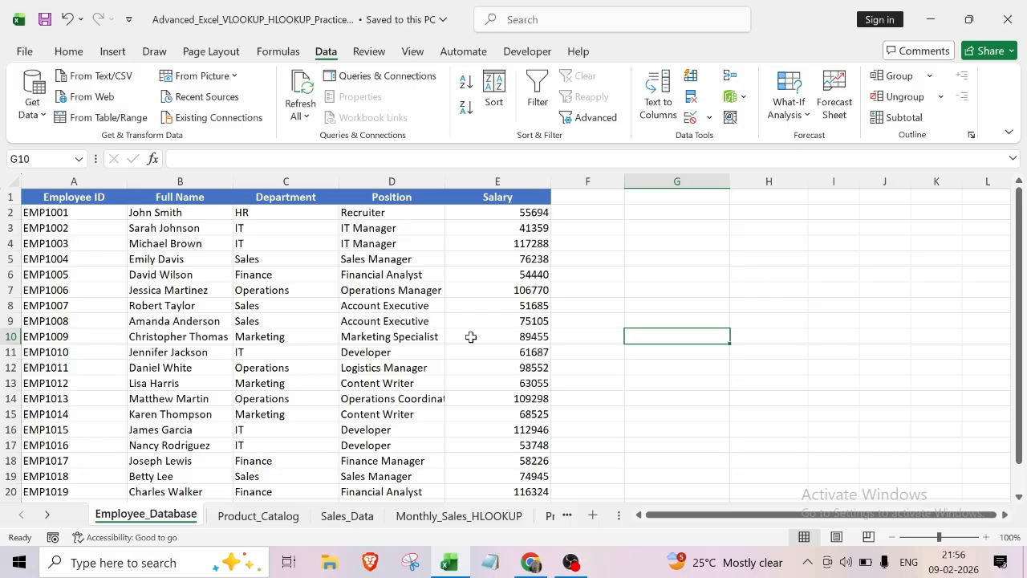
left_click(657, 273)
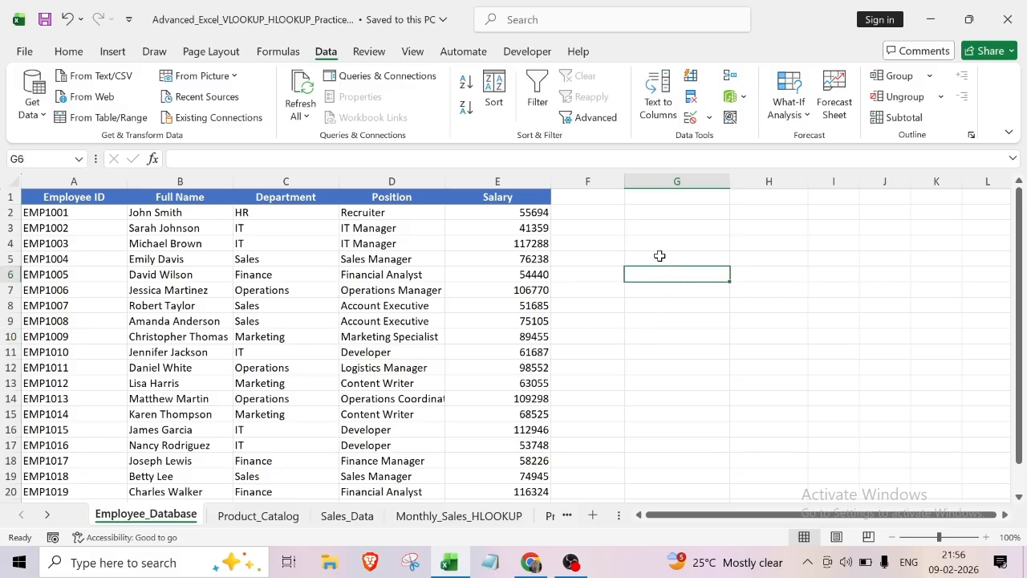
left_click(660, 256)
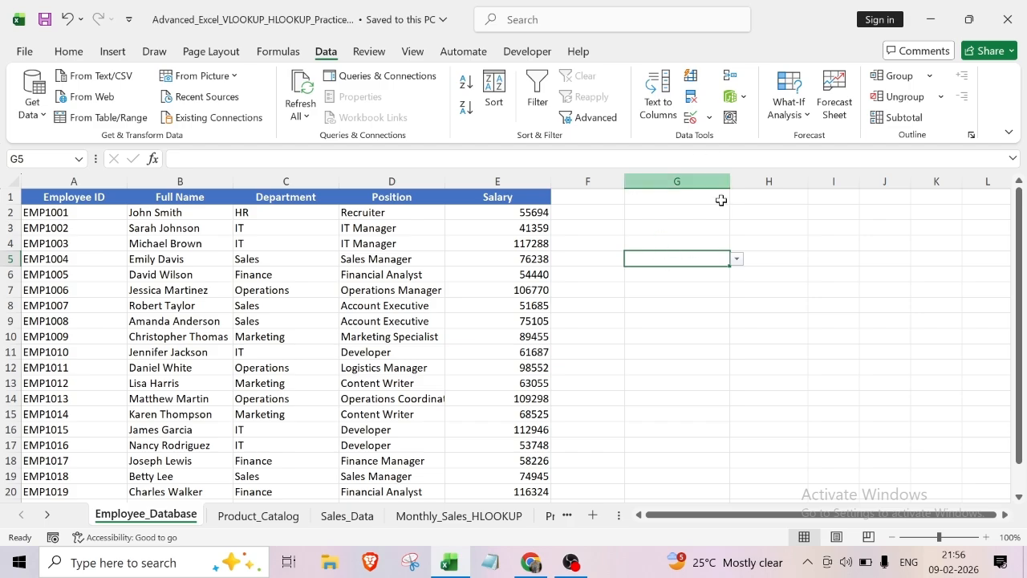
right_click(718, 259)
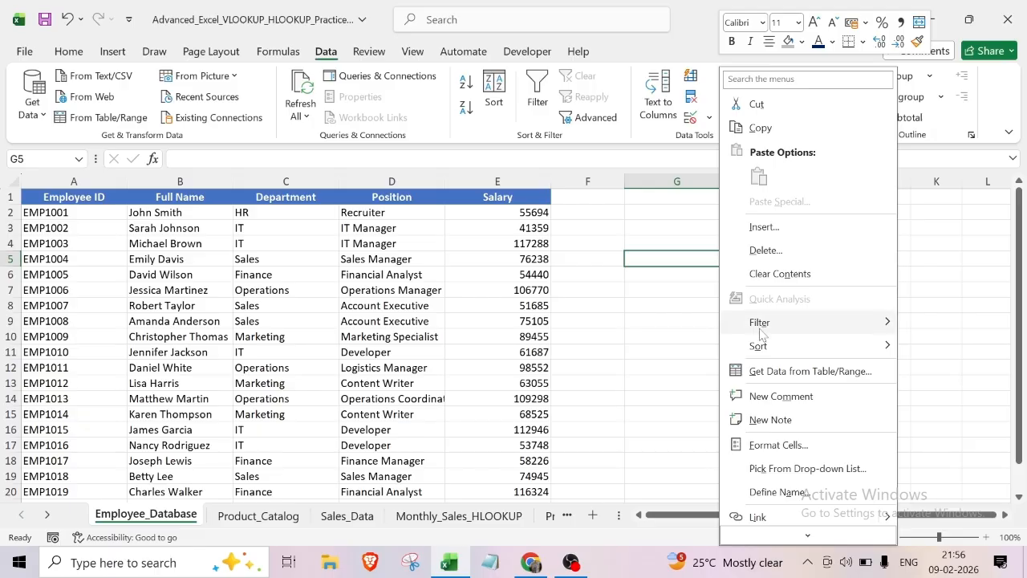
left_click(768, 251)
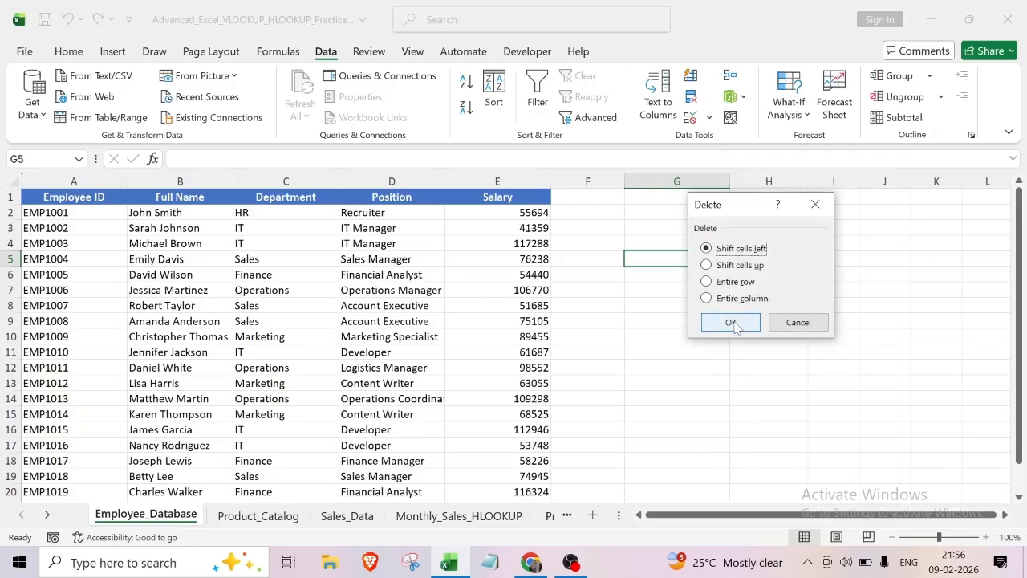
left_click(707, 298)
left_click(726, 322)
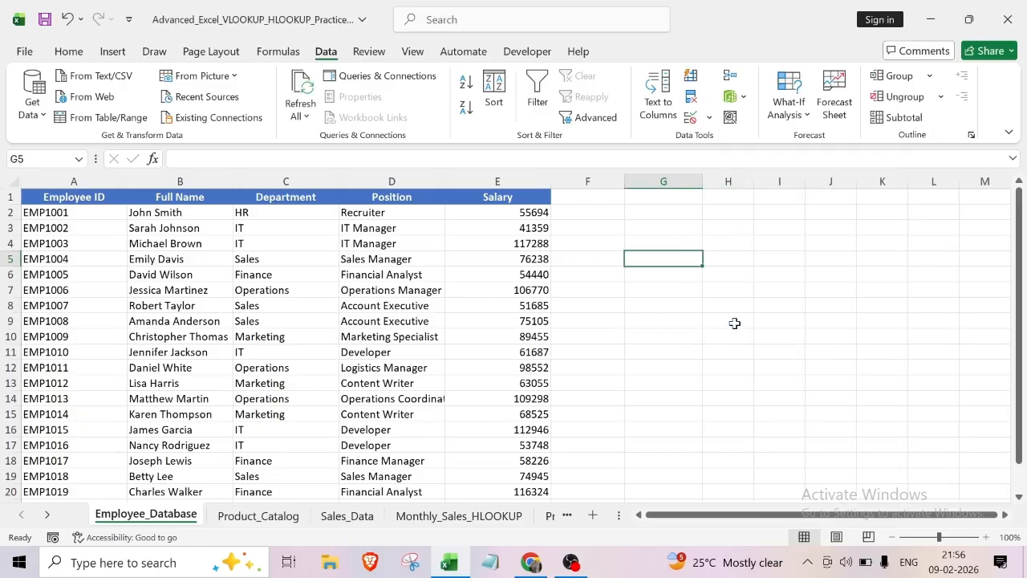
left_click(708, 321)
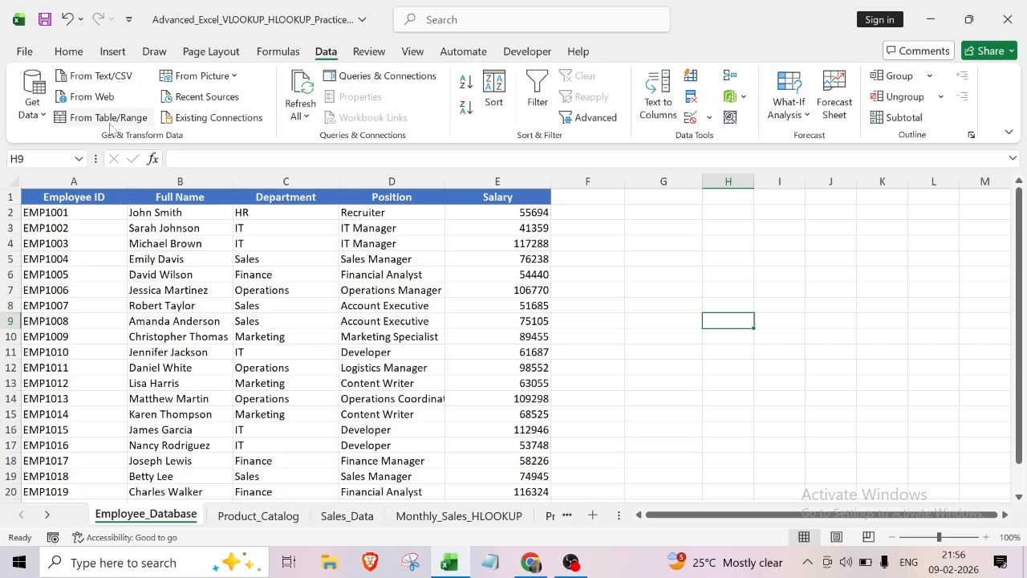
- Enter the label "Full Name" in cell G5 beside the employee table
left_click(659, 262)
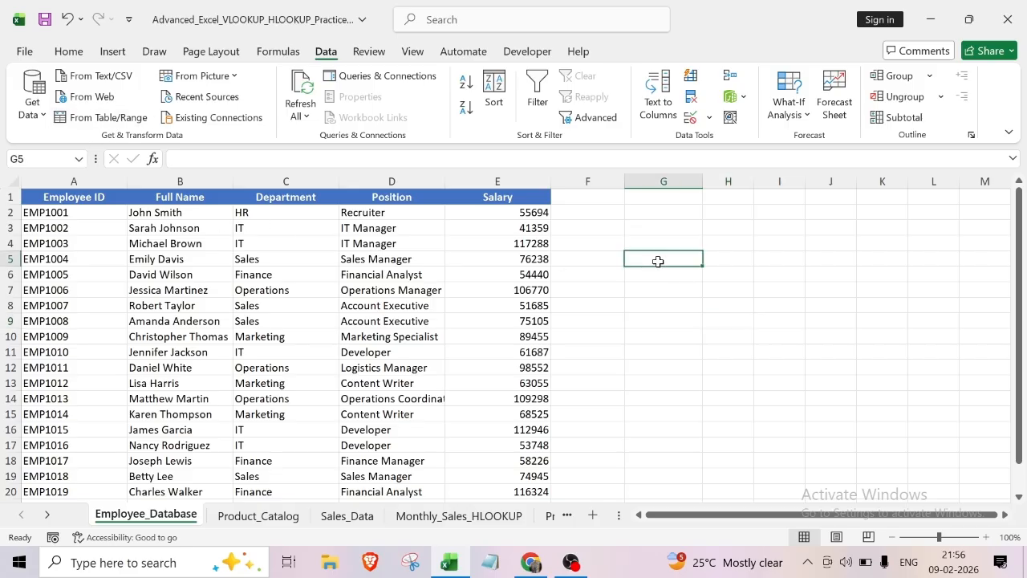
type("Full N")
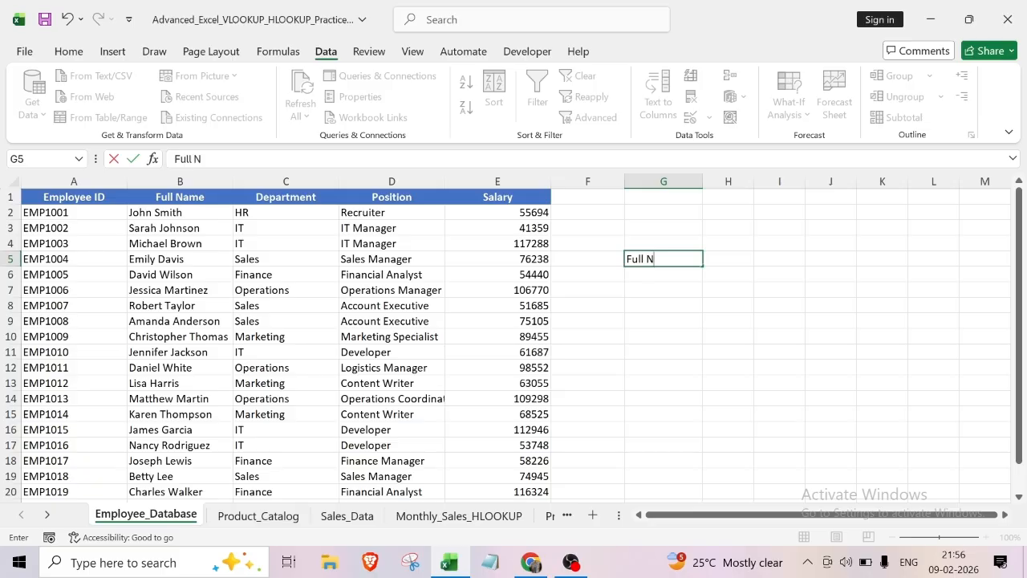
type("ame")
- Add list data validation to cell H5 with the full names in =$B$2:$B$21 as the source
left_click(717, 260)
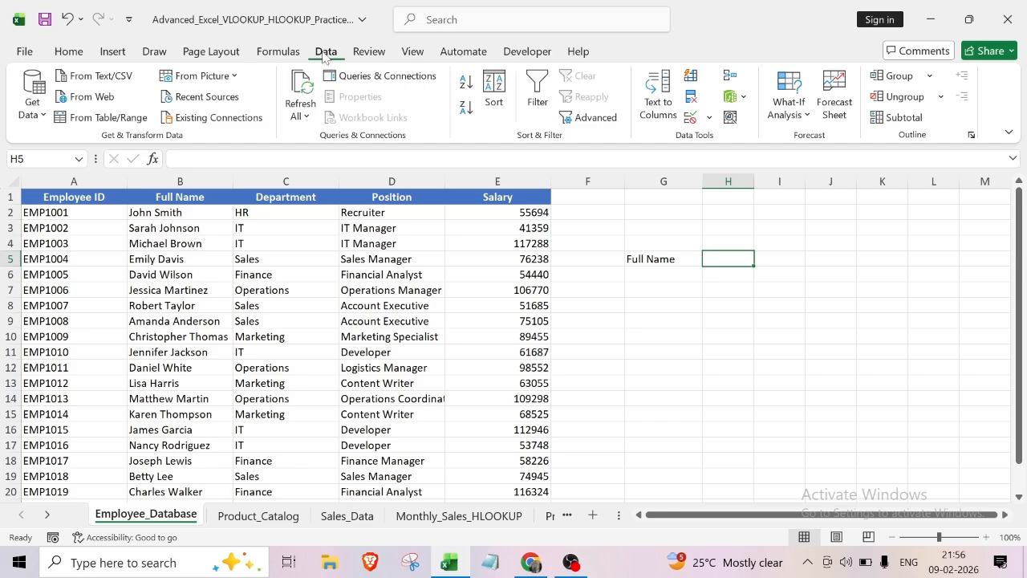
left_click(692, 119)
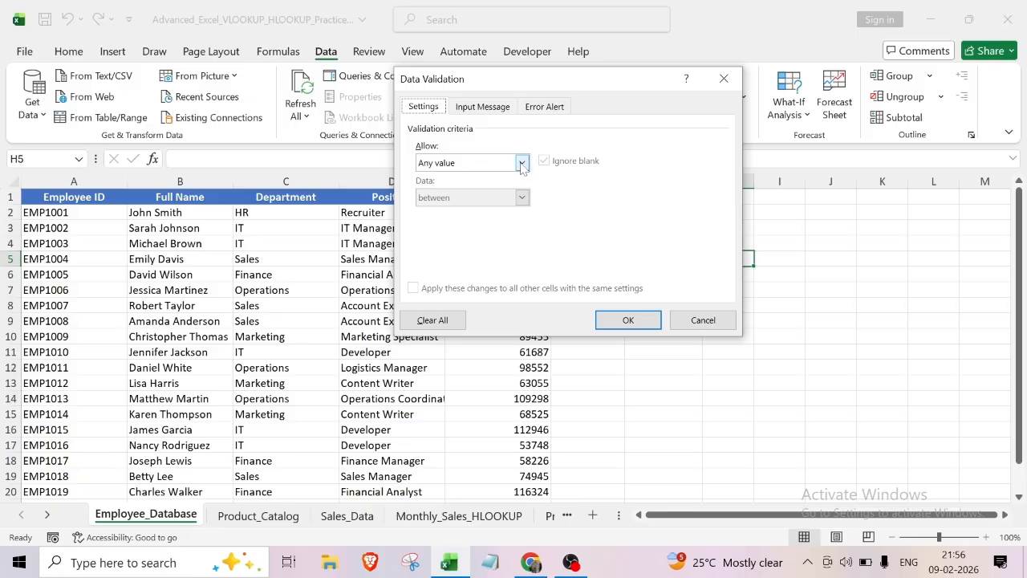
left_click(522, 163)
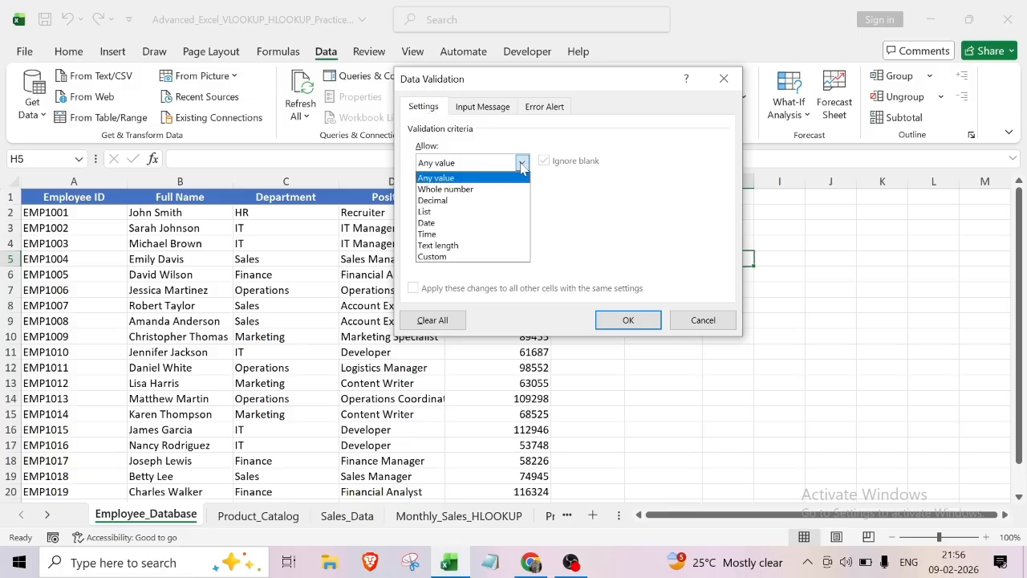
left_click(441, 211)
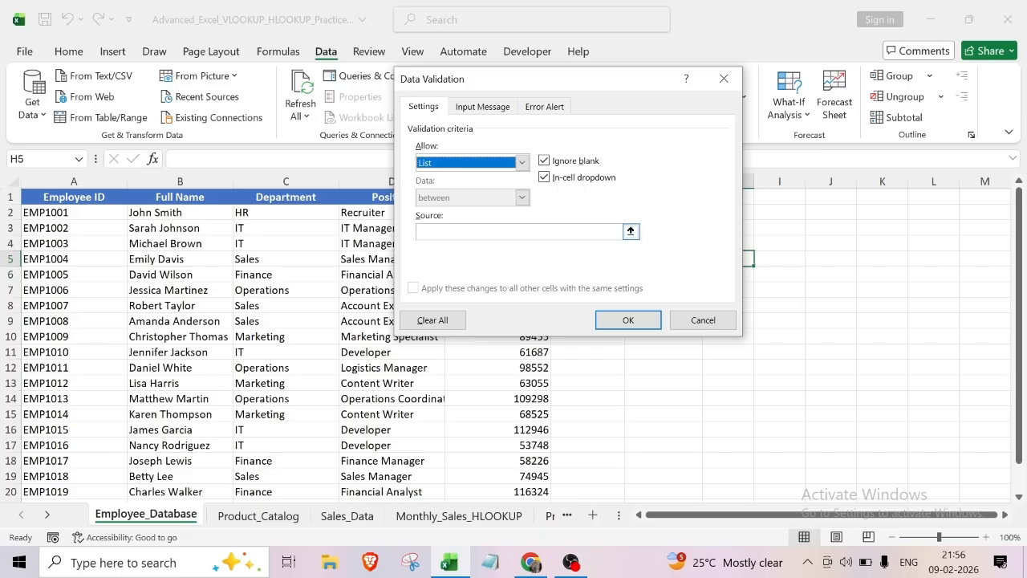
left_click_drag(459, 87, 566, 86)
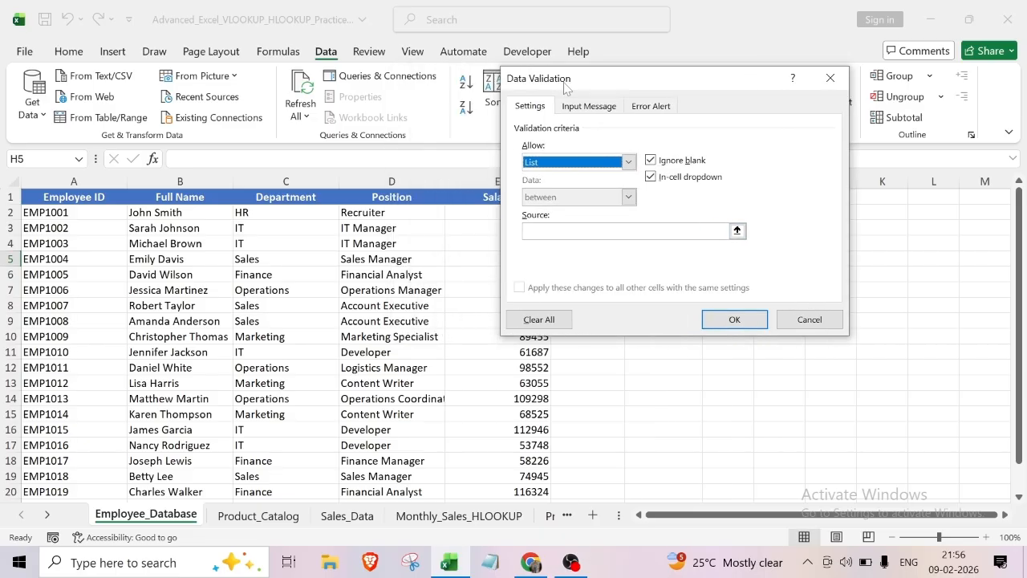
left_click(554, 231)
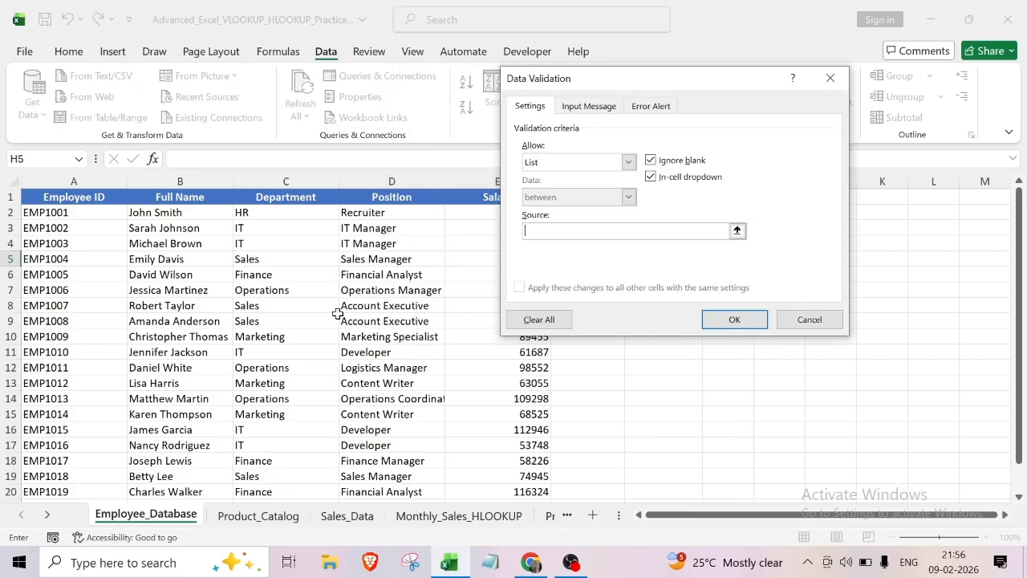
left_click(175, 213)
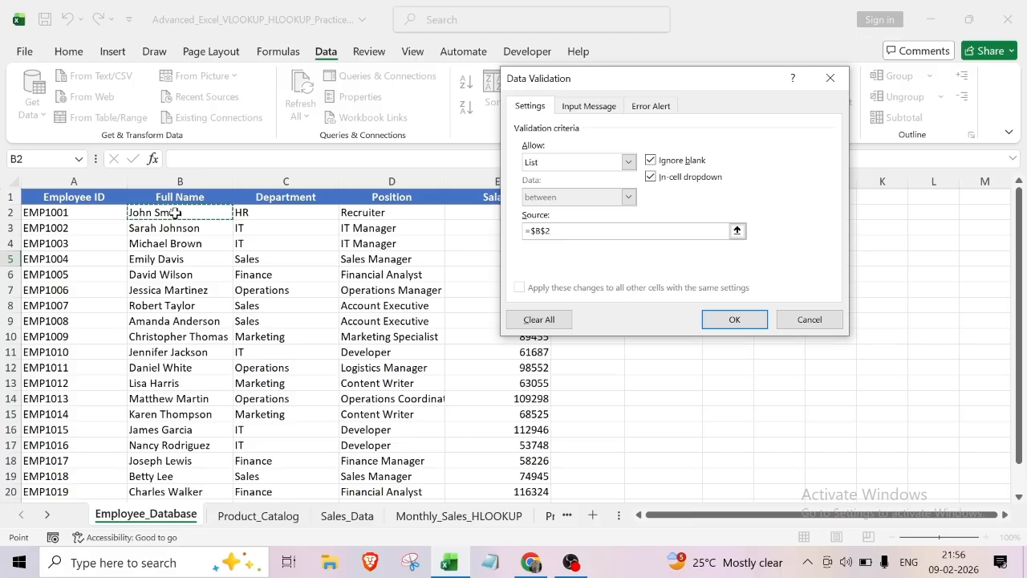
key("ctrl+shift+Down")
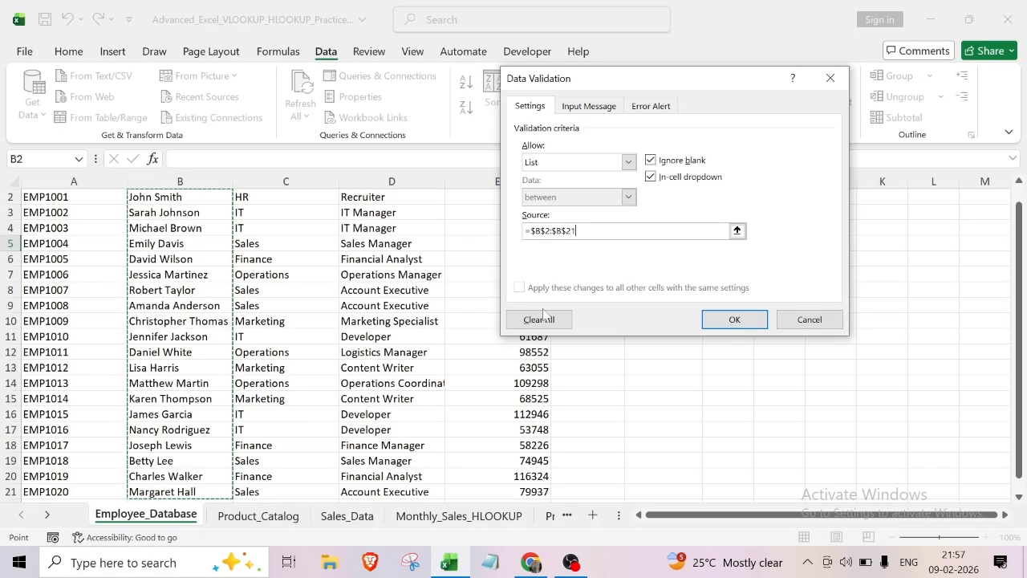
left_click(706, 321)
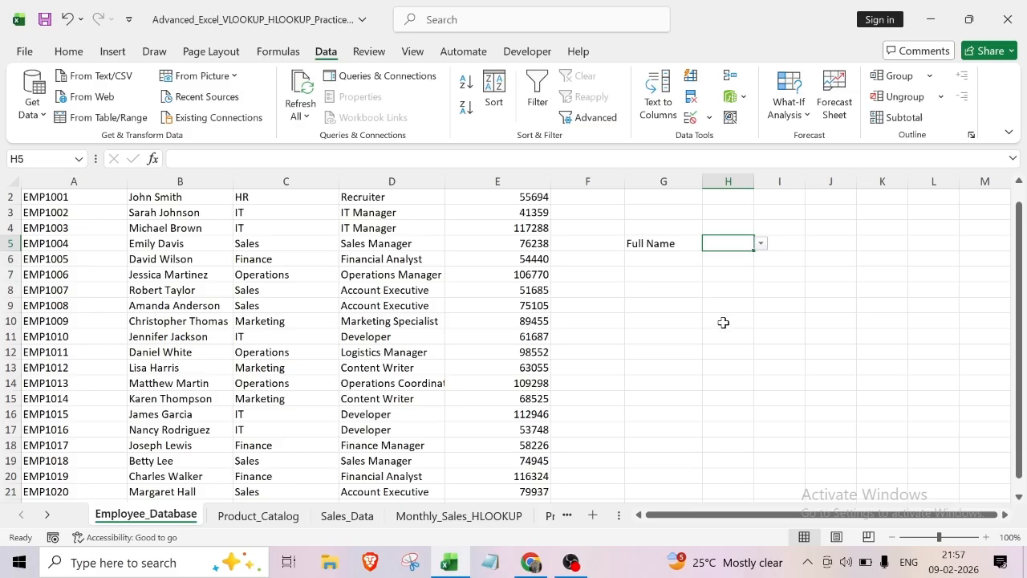
- Check the entries offered by the name dropdown in cell H5 without picking one
left_click(723, 322)
left_click(709, 246)
left_click(761, 250)
left_click(723, 245)
left_click(760, 244)
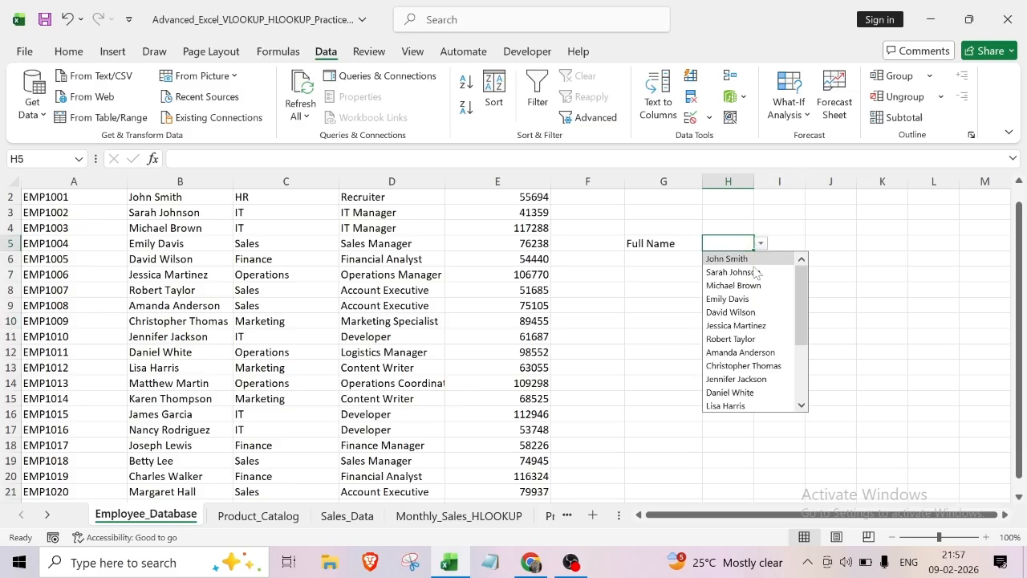
scroll(729, 328, "down", 3)
scroll(730, 325, "up", 3)
left_click(670, 289)
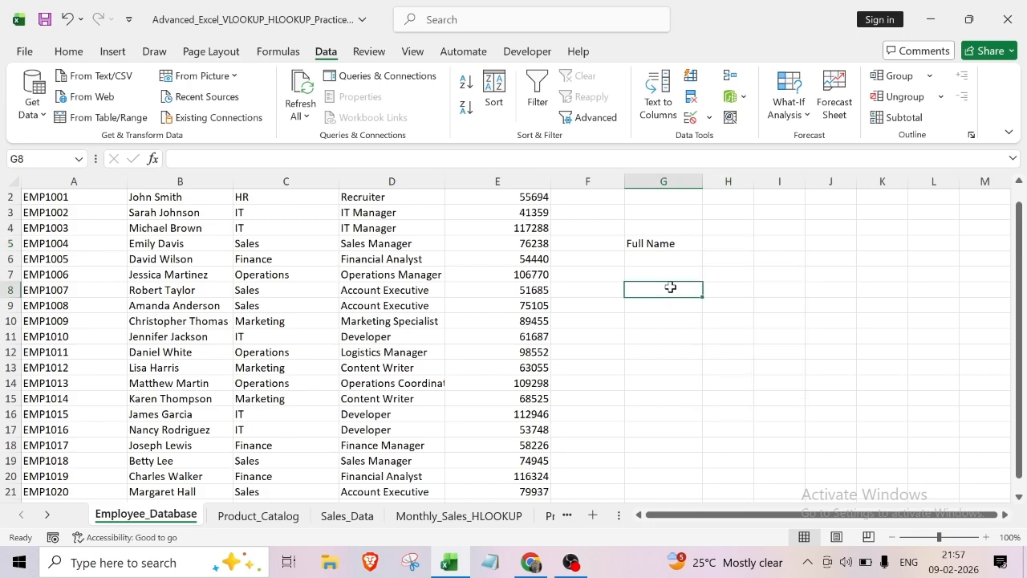
- Label cells G7, G8 and G9 as "Department", "Position" and "Salary"
left_click(658, 275)
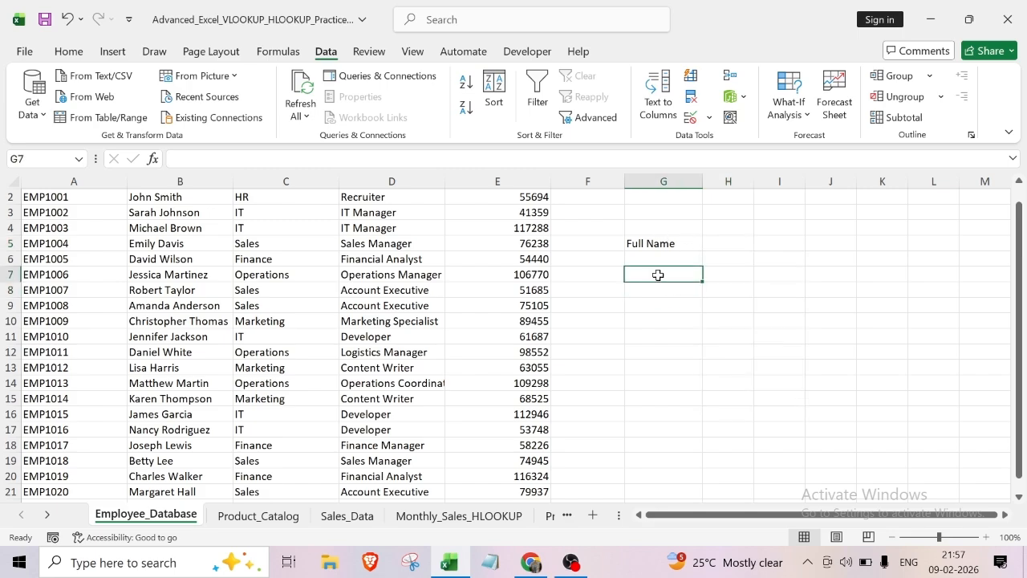
scroll(659, 274, "up", 1)
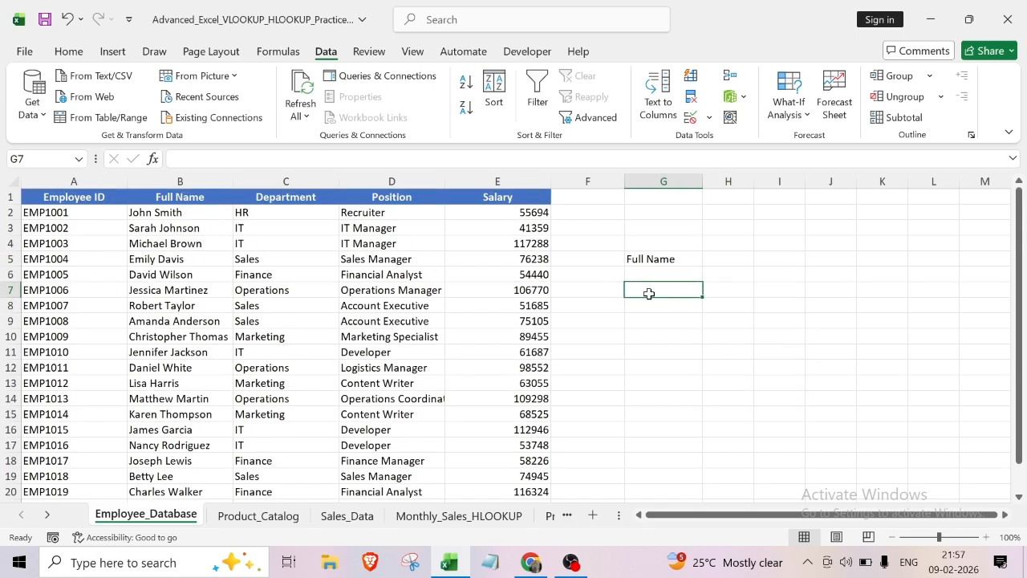
type("Department")
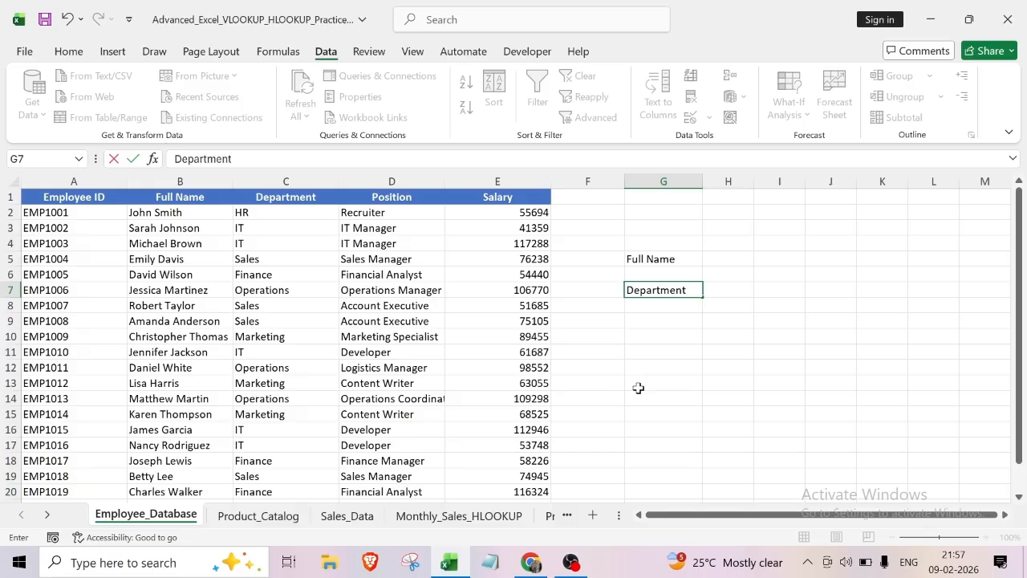
left_click(651, 309)
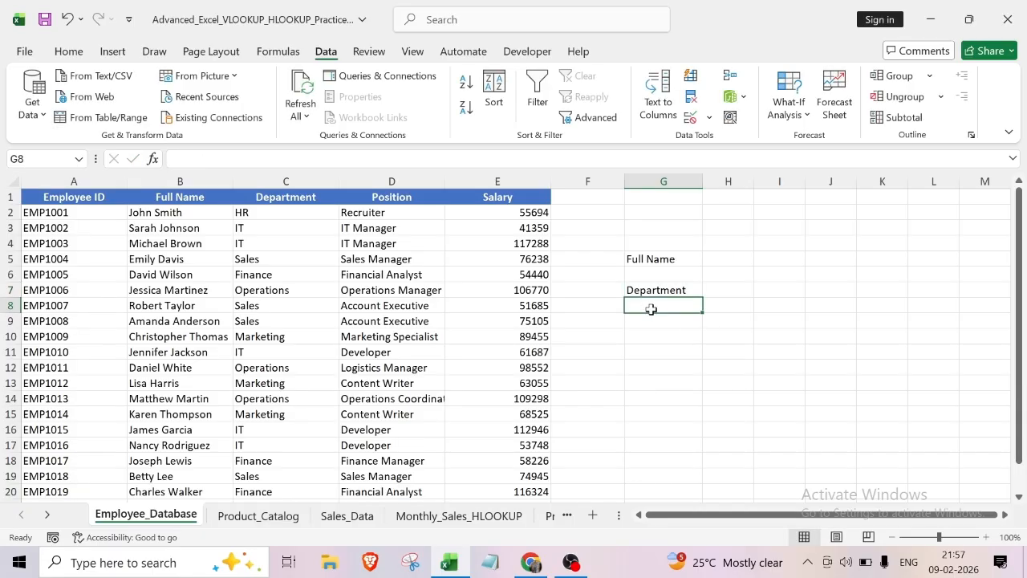
type("Position")
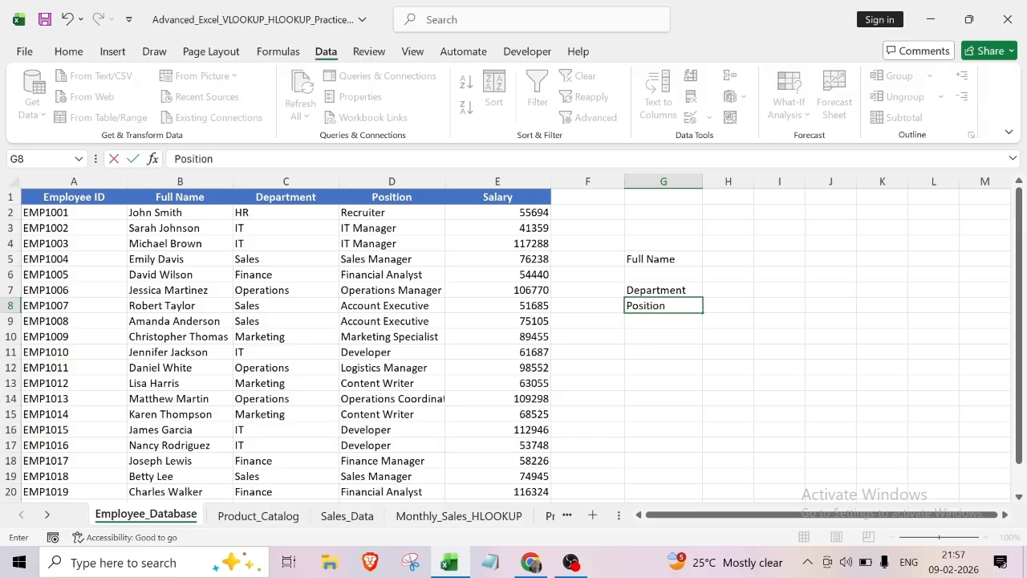
key("Return")
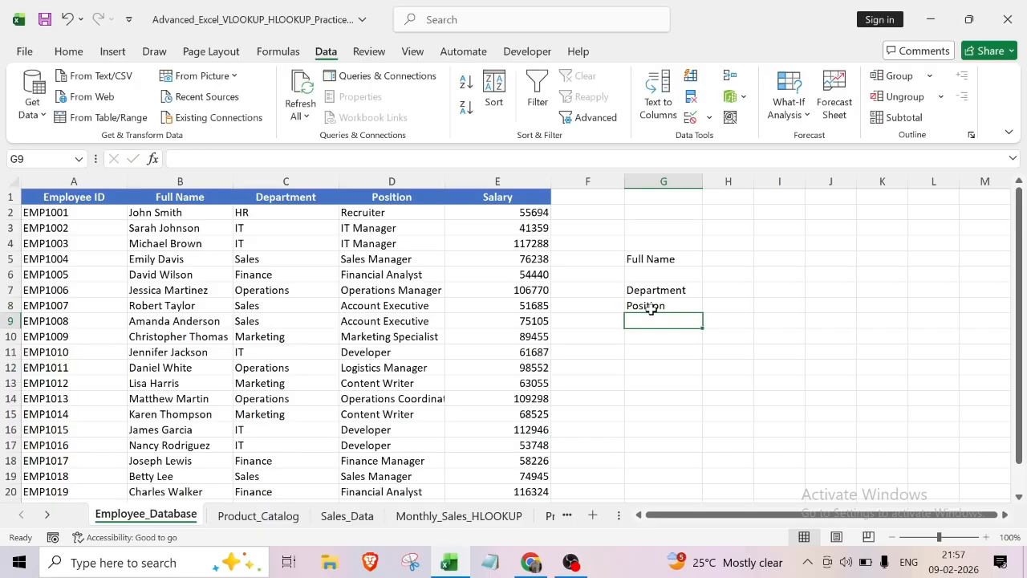
type("Sala")
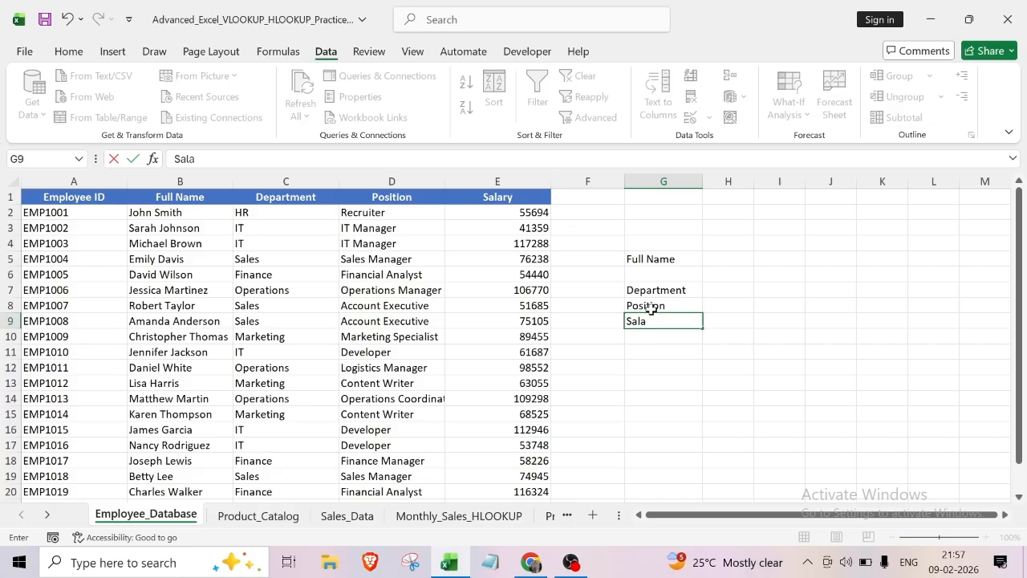
type("ry")
left_click(675, 351)
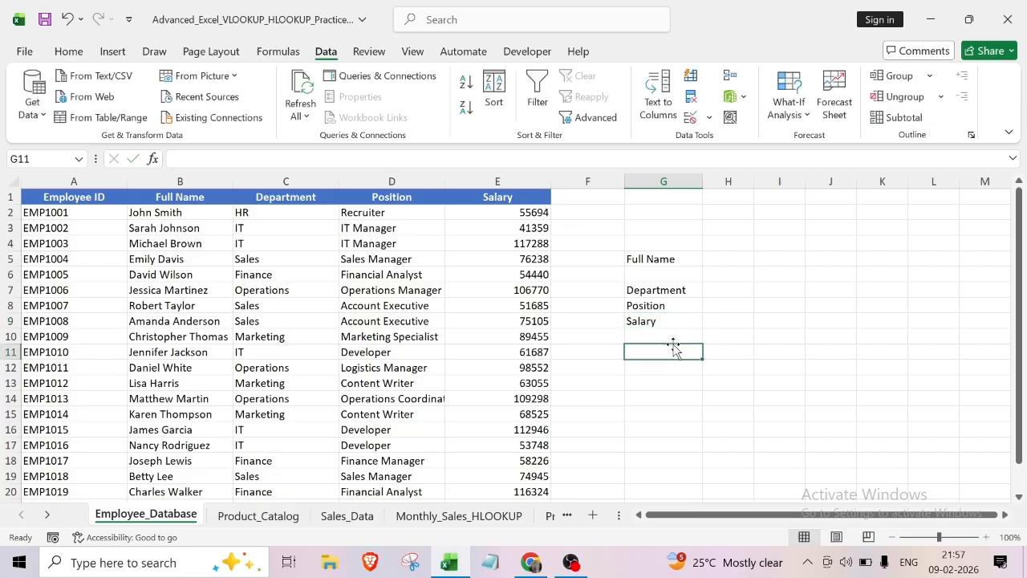
- Enter the formula =INDEX(C2:C21,5) in cell H7 beside the Department label
left_click(716, 291)
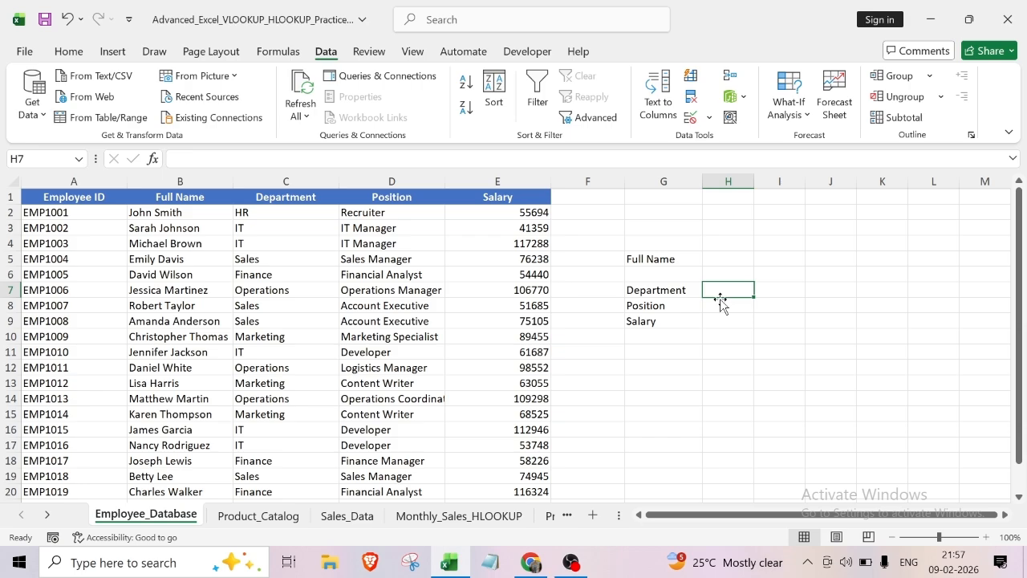
type("=inde")
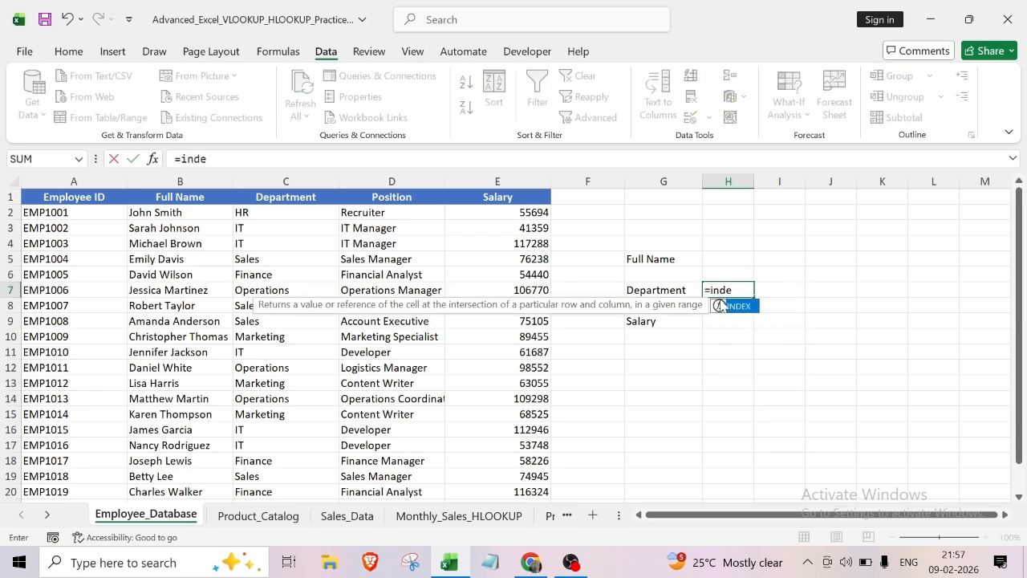
type("x")
double_click(744, 310)
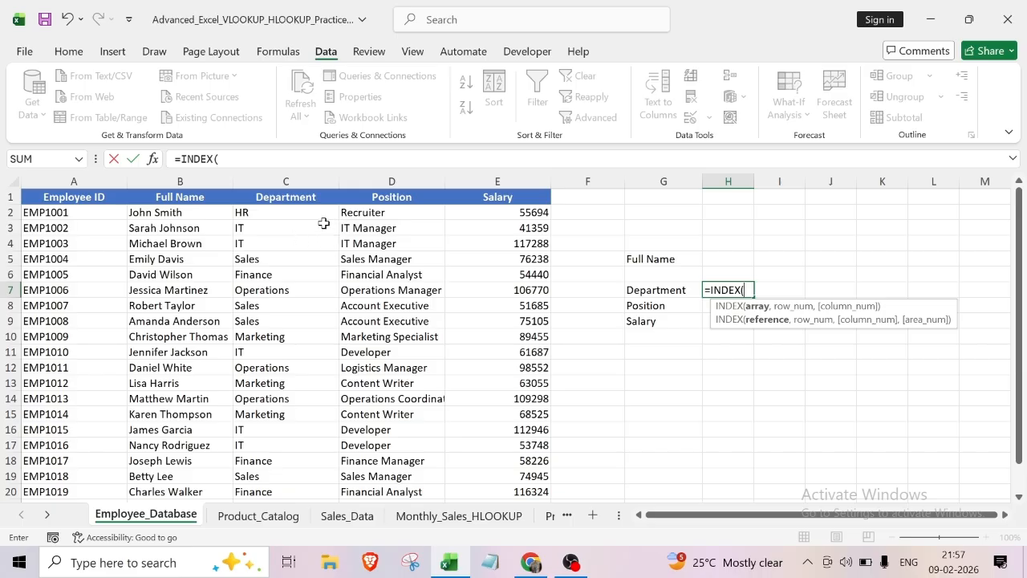
left_click(249, 212)
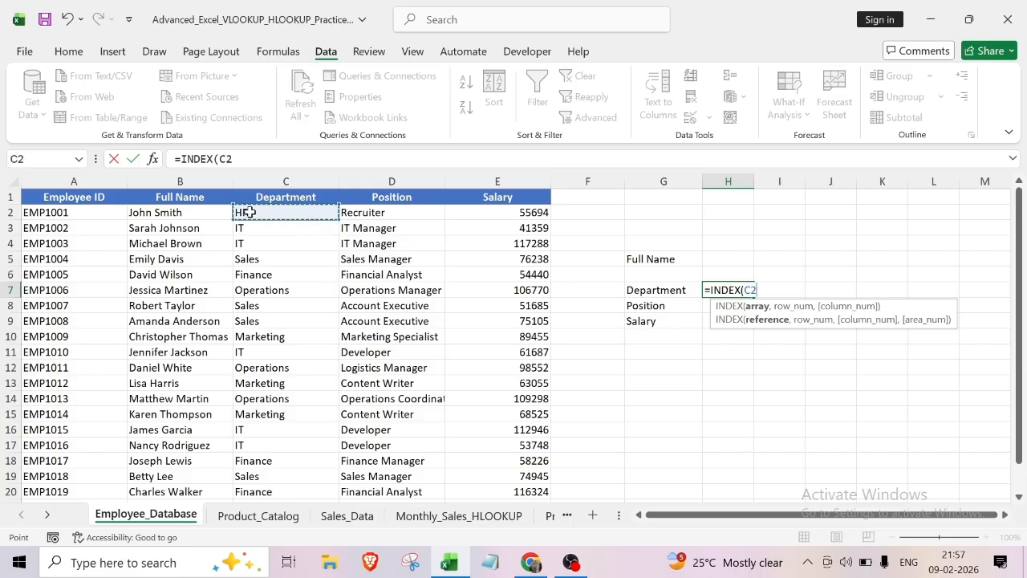
key("ctrl+shift+Down")
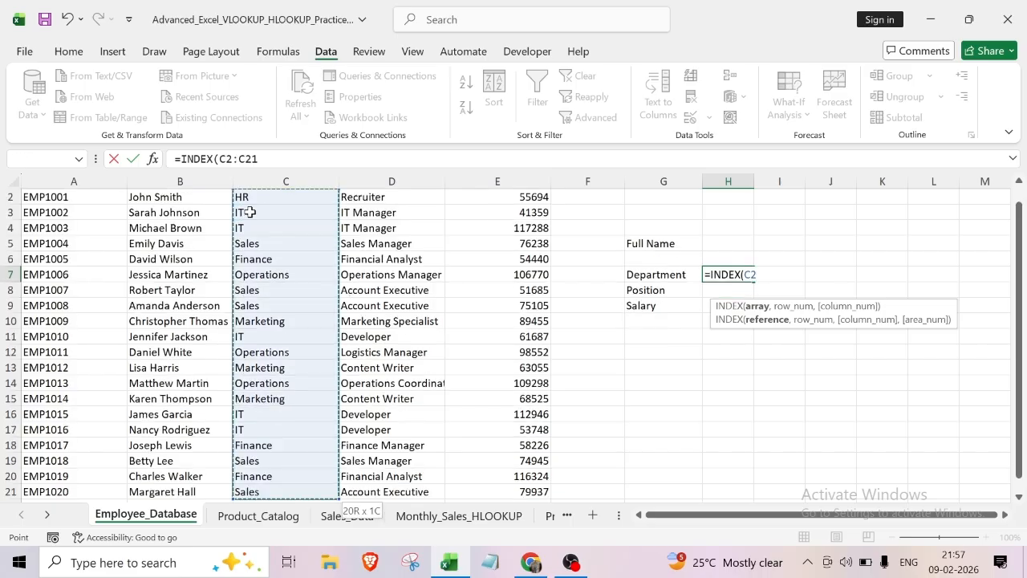
type(",")
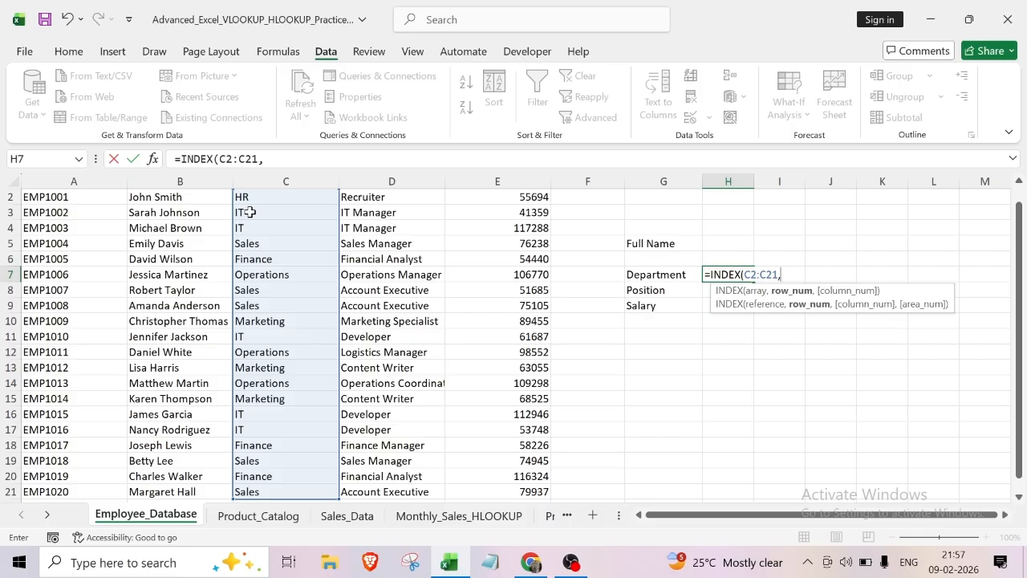
scroll(273, 337, "up", 1)
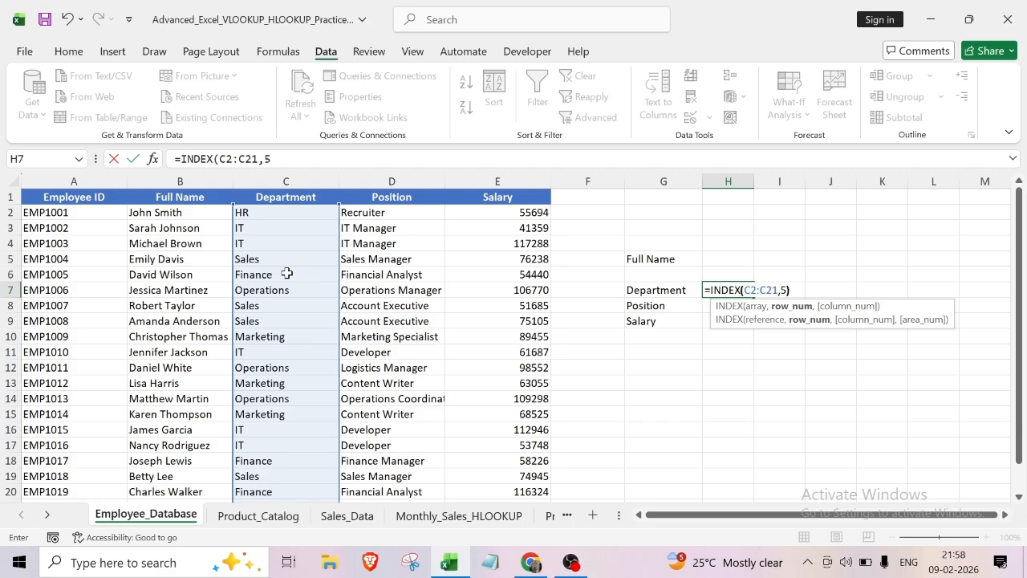
key("Return")
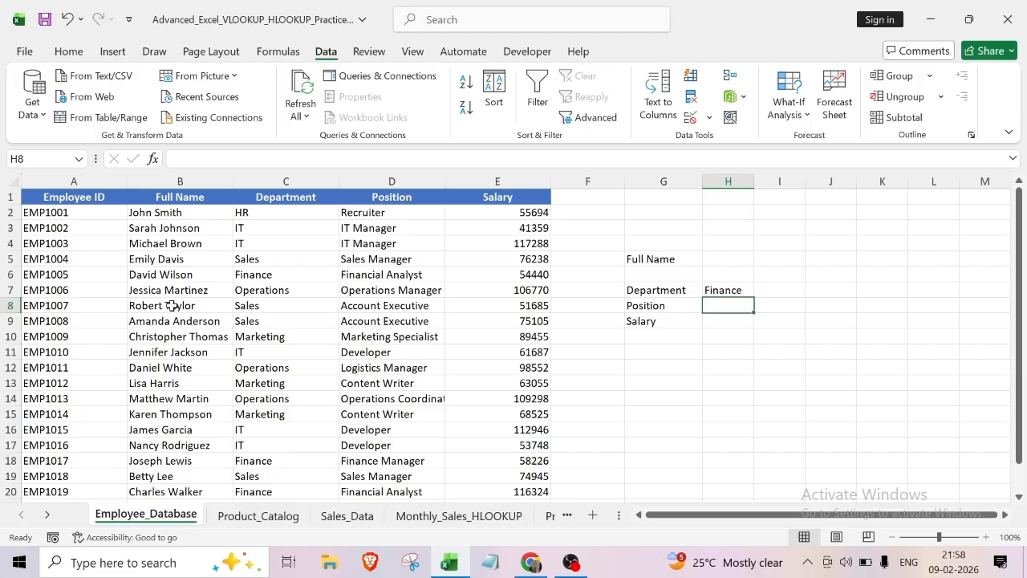
scroll(205, 400, "down", 7)
scroll(206, 401, "up", 7)
- Replace the fixed row number in H7's formula with an exact match, making it =INDEX(C2:C21,MATCH(H5,B2:B21,0))
left_click(727, 289)
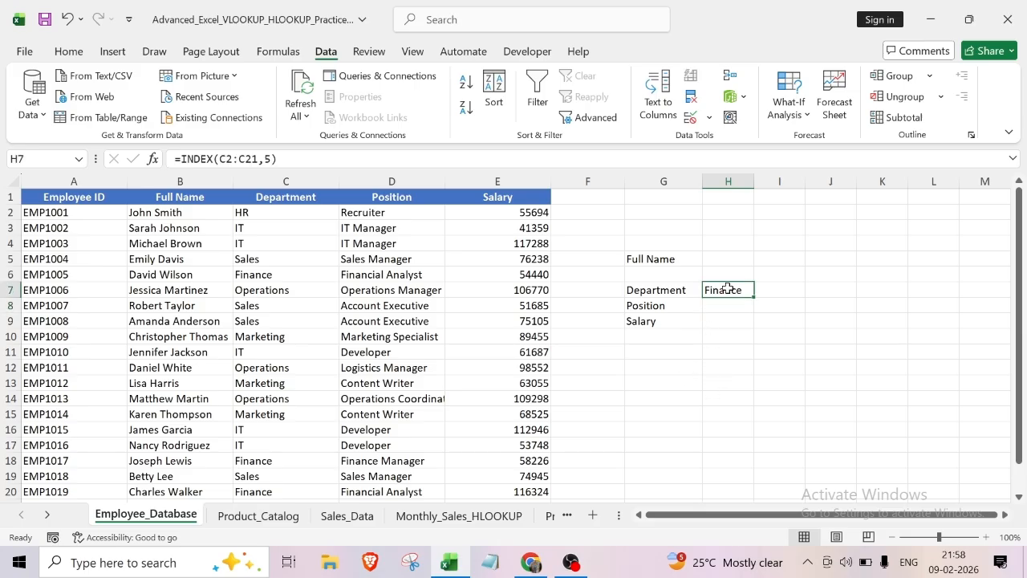
left_click(277, 159)
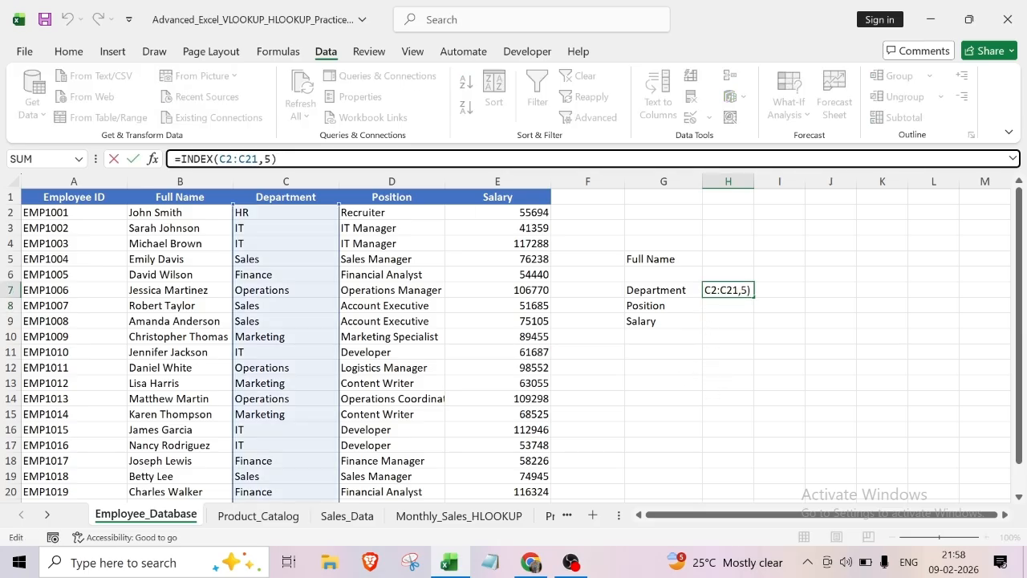
key("BackSpace")
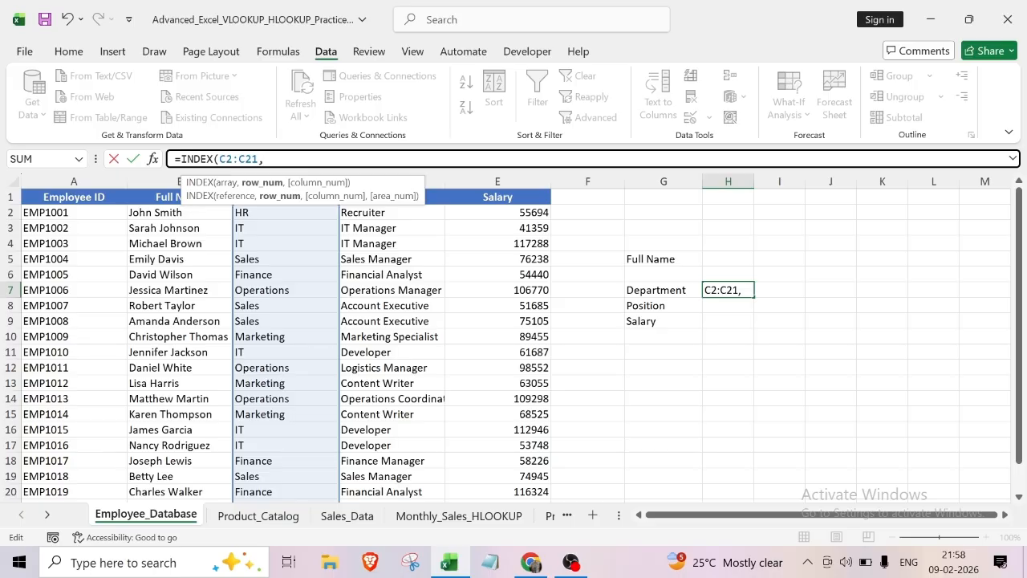
type("m")
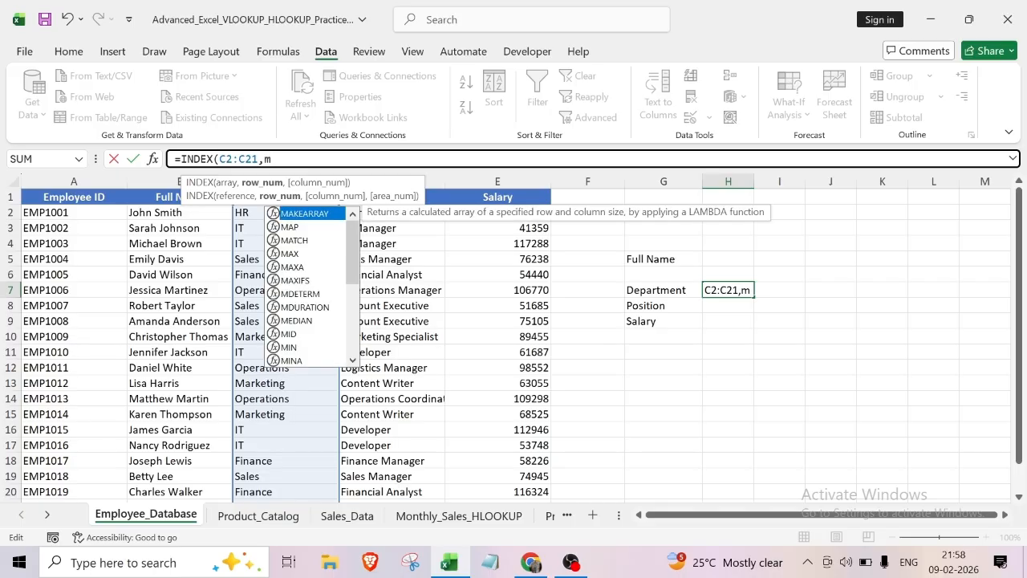
type("atc")
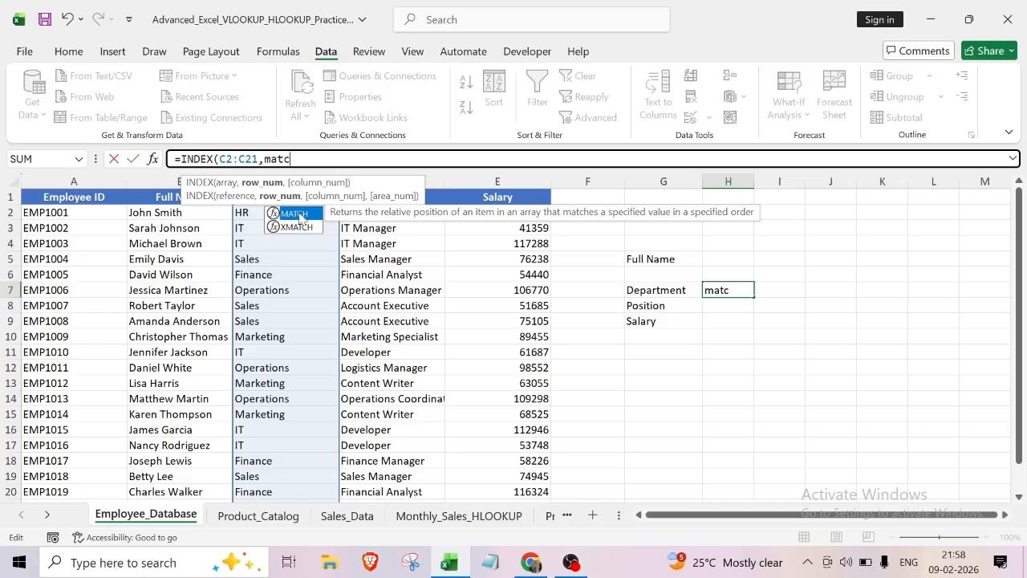
double_click(297, 212)
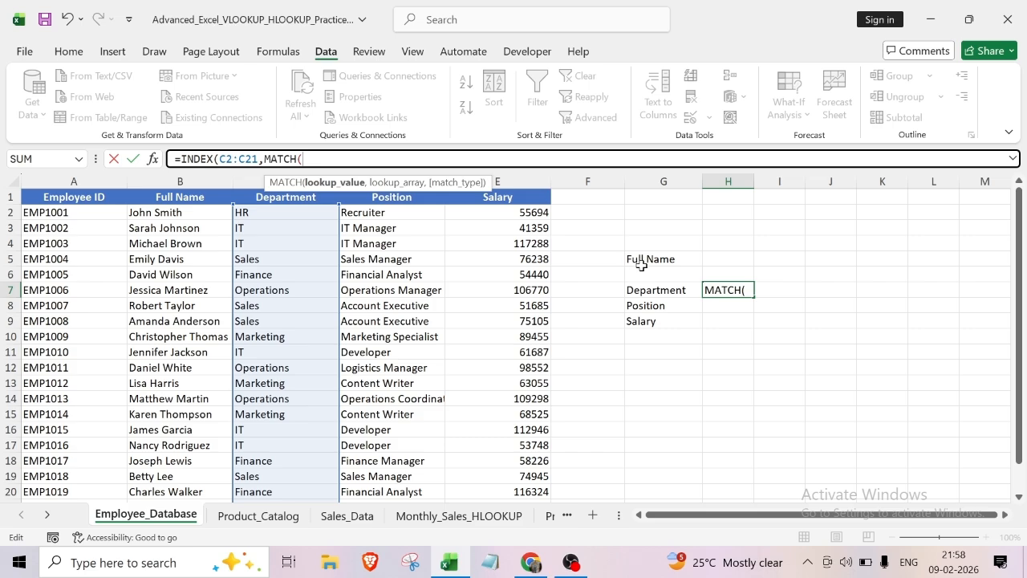
left_click(726, 259)
type(",")
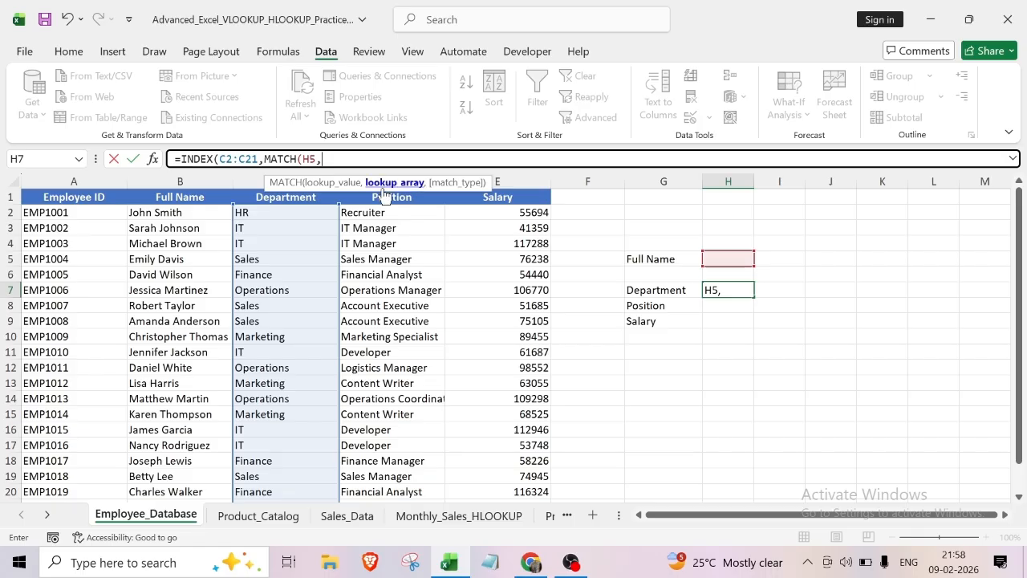
left_click(156, 213)
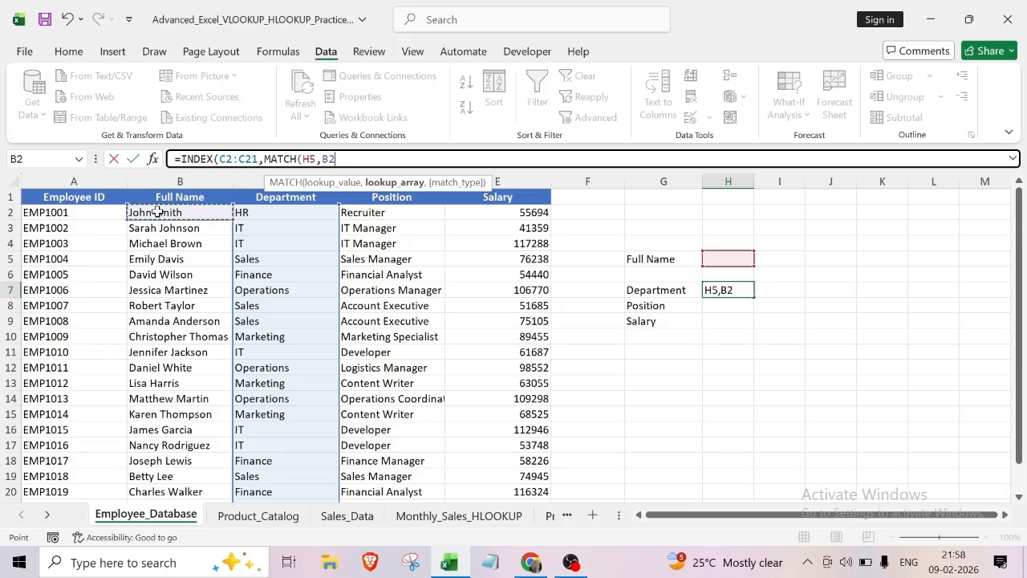
key("ctrl+shift+Down")
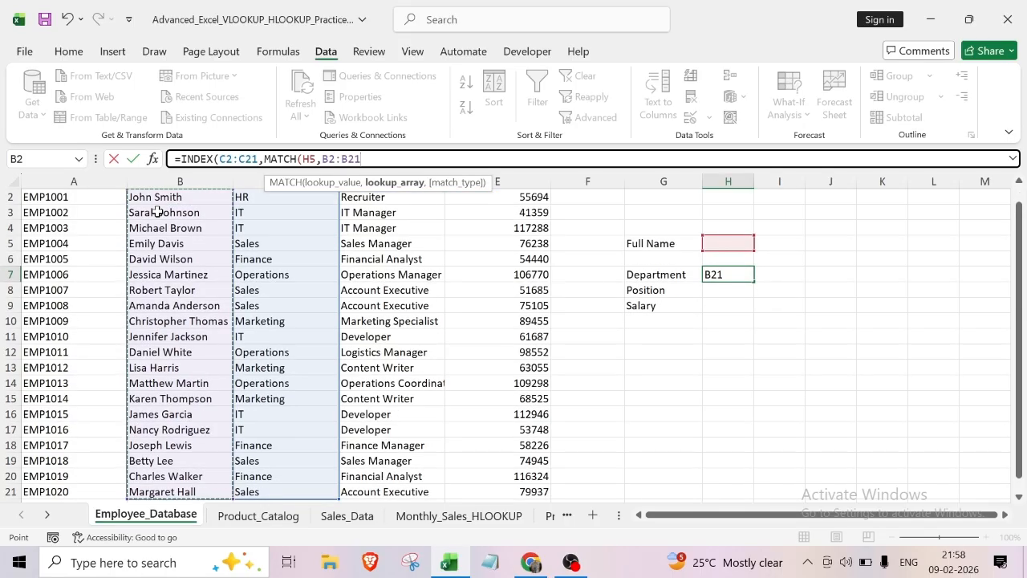
type(",")
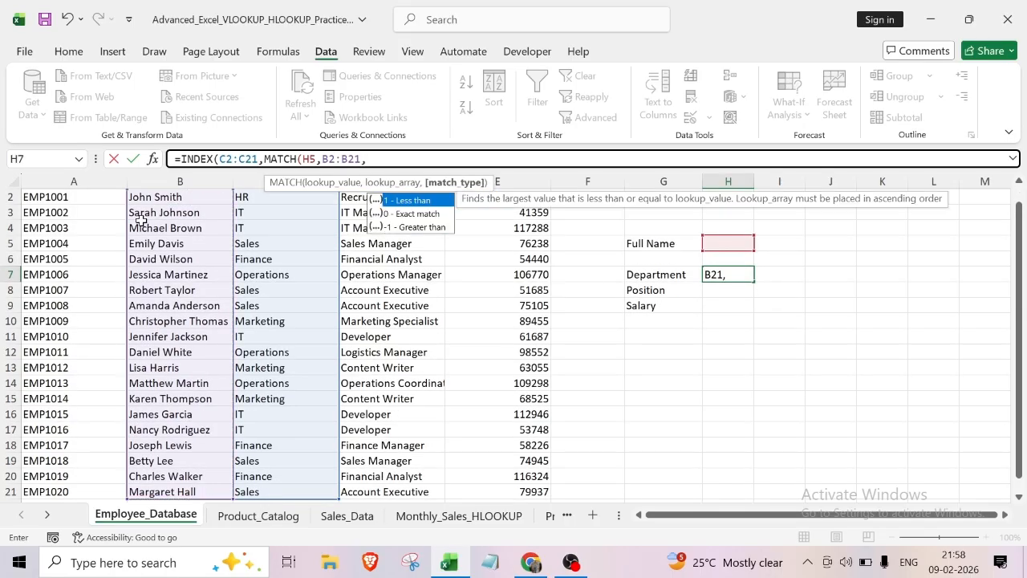
double_click(416, 214)
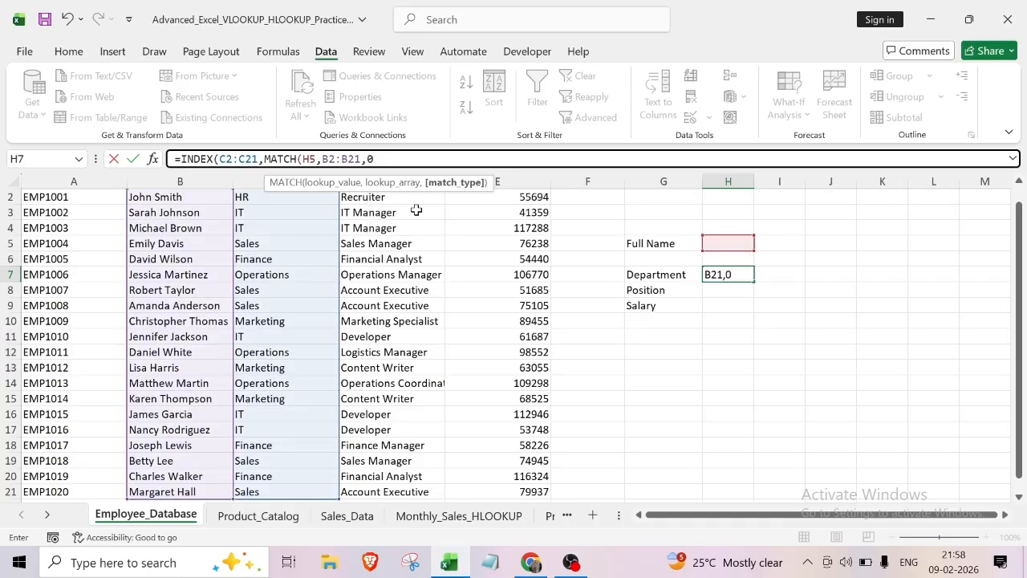
type(")")
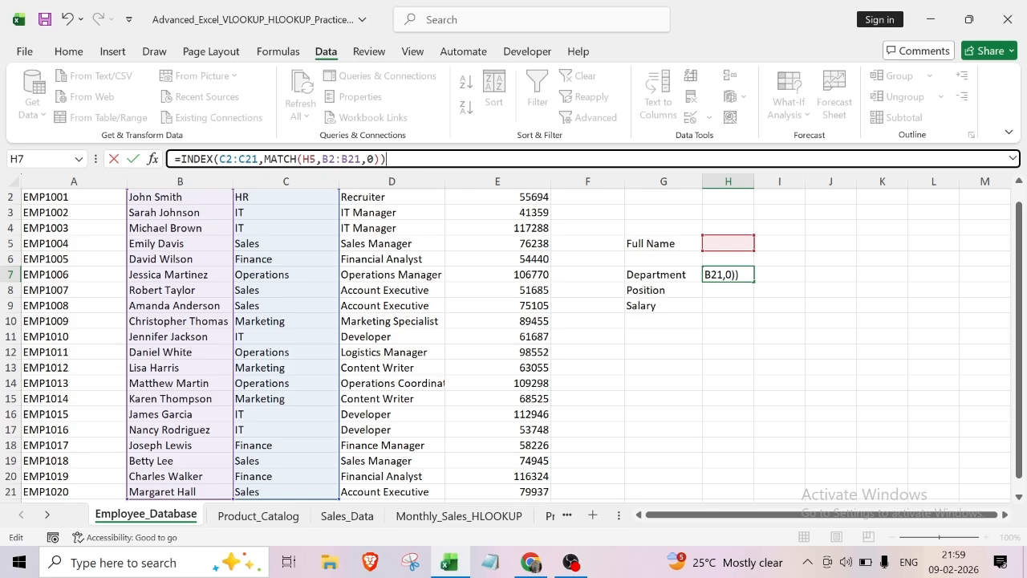
key("Return")
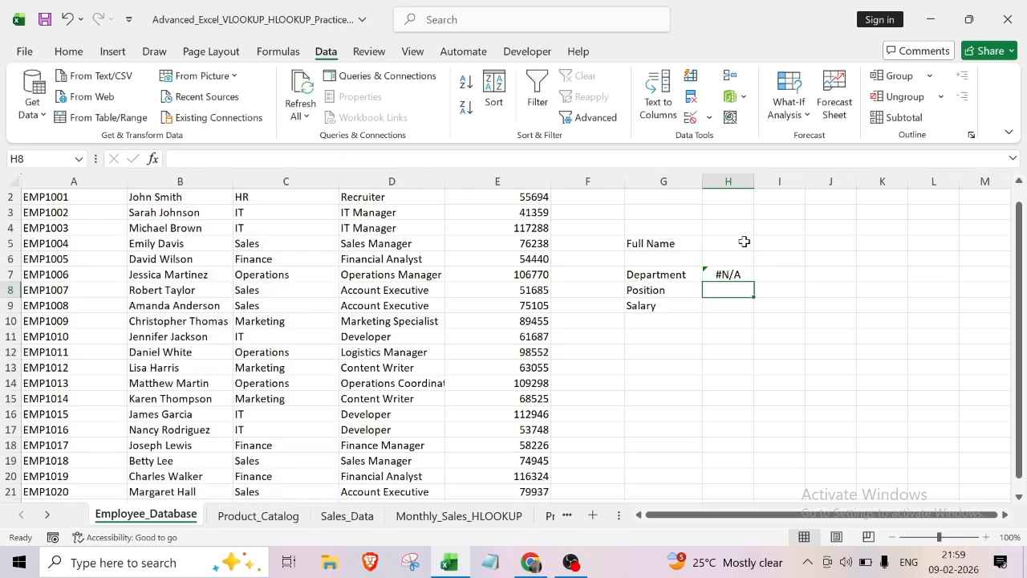
- Choose the second employee from the name dropdown in H5 and widen column H to fit the full name
left_click(722, 275)
left_click(723, 245)
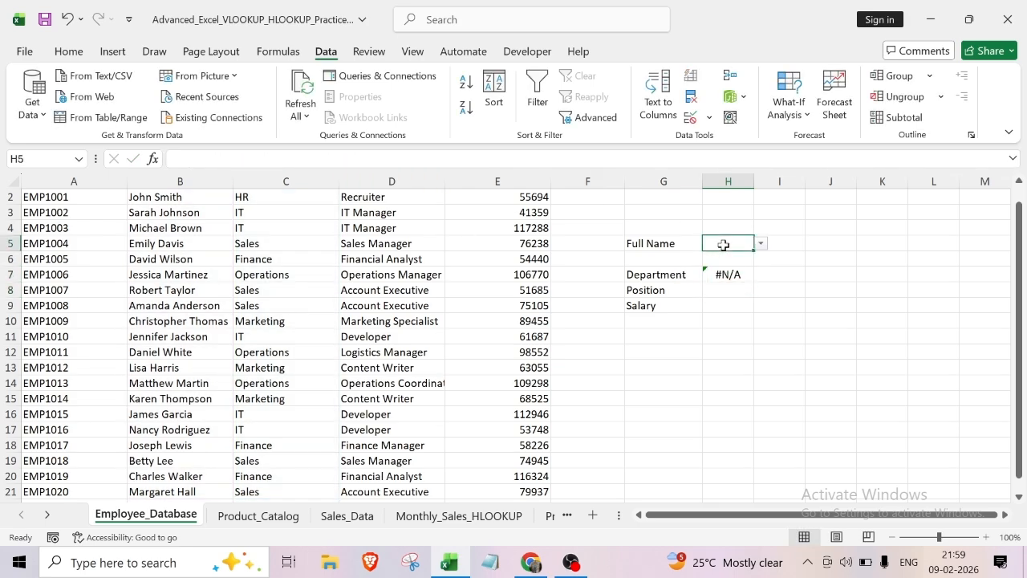
left_click(760, 244)
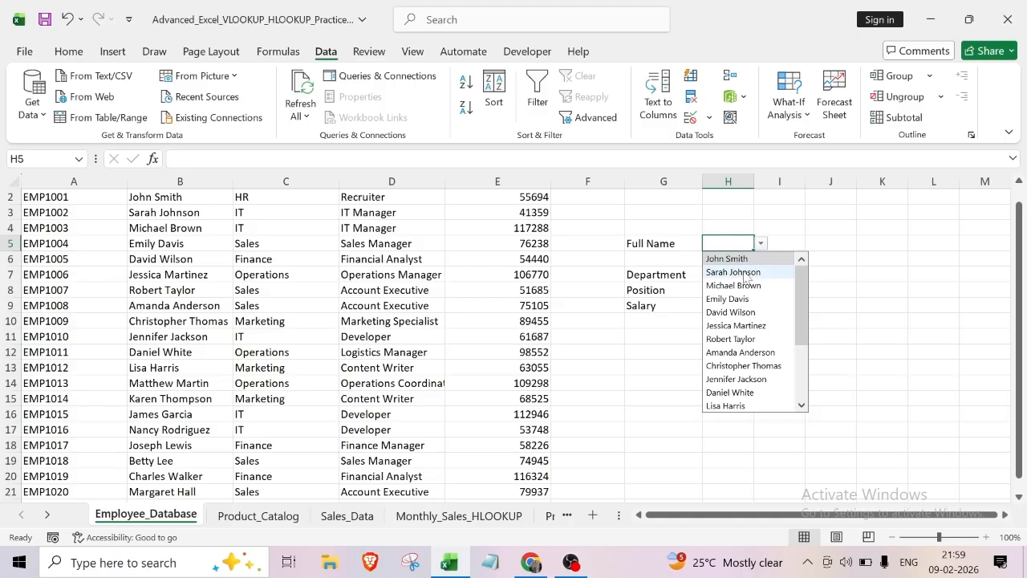
left_click(739, 271)
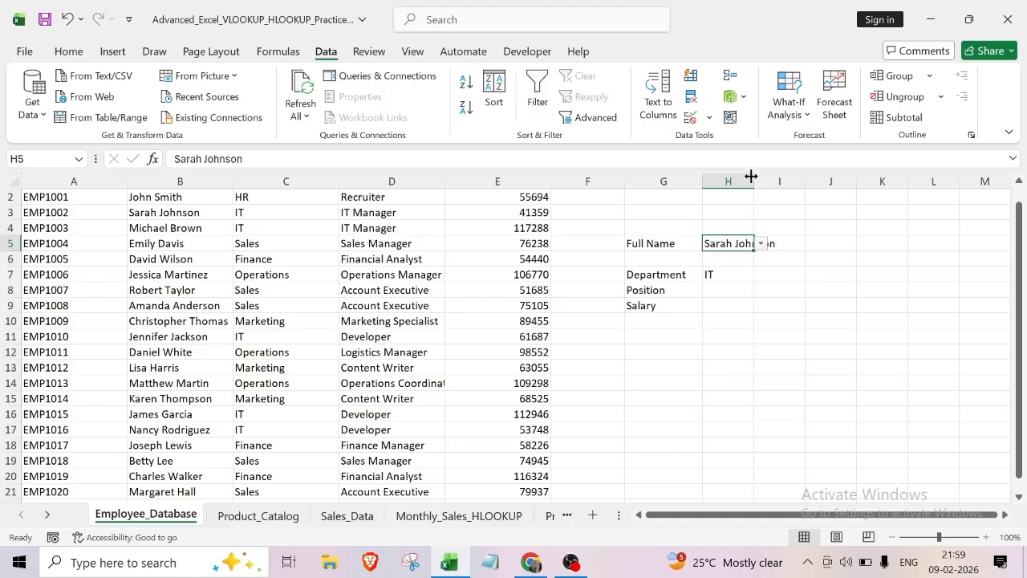
left_click_drag(753, 180, 782, 180)
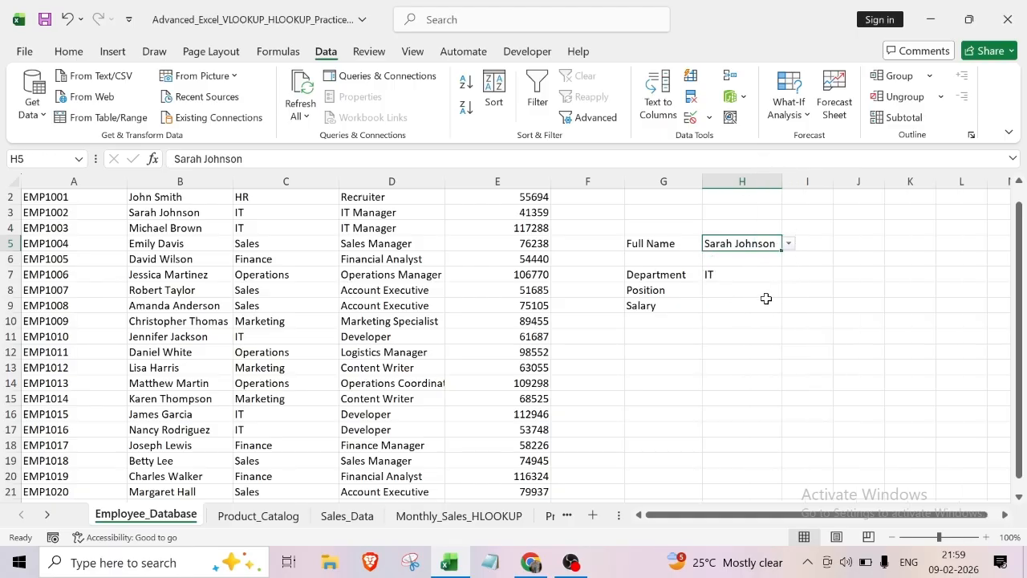
- Change the selection in H5 to the fifth employee in the dropdown to test the department lookup
left_click(789, 244)
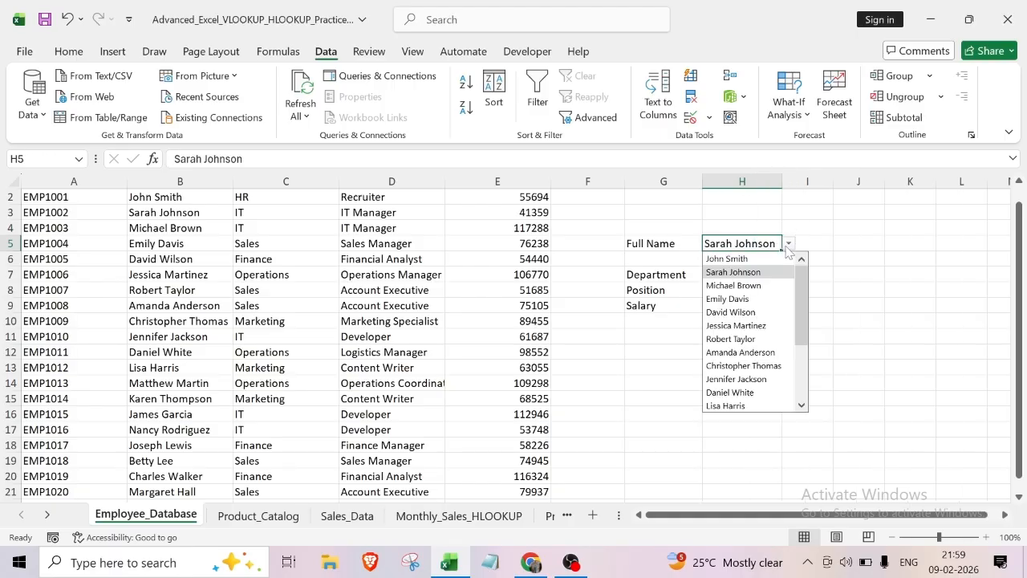
left_click(730, 312)
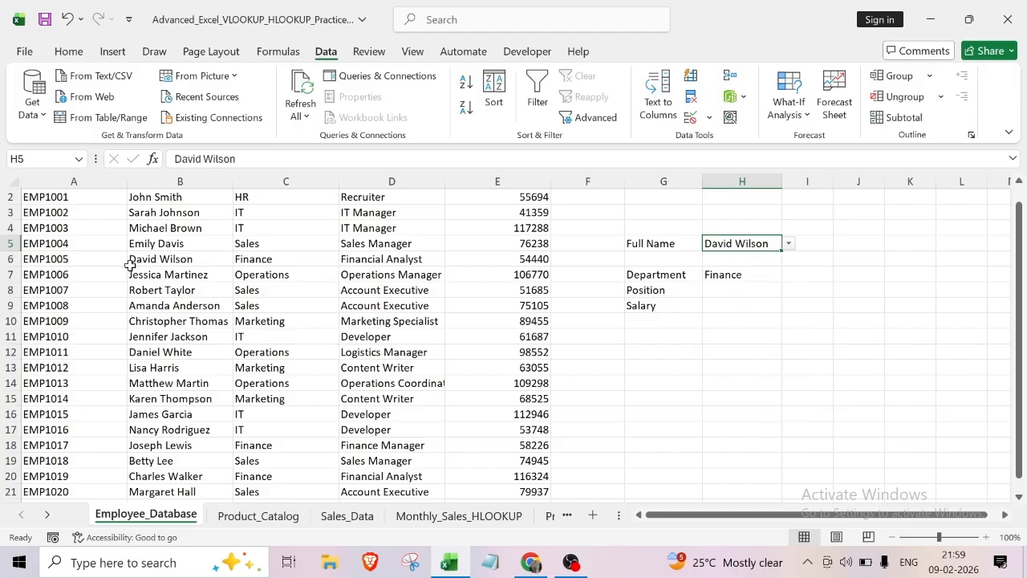
left_click(705, 326)
- Begin an INDEX formula in H8 beside the Position label, using the position range D2:D21 as its array
left_click(714, 294)
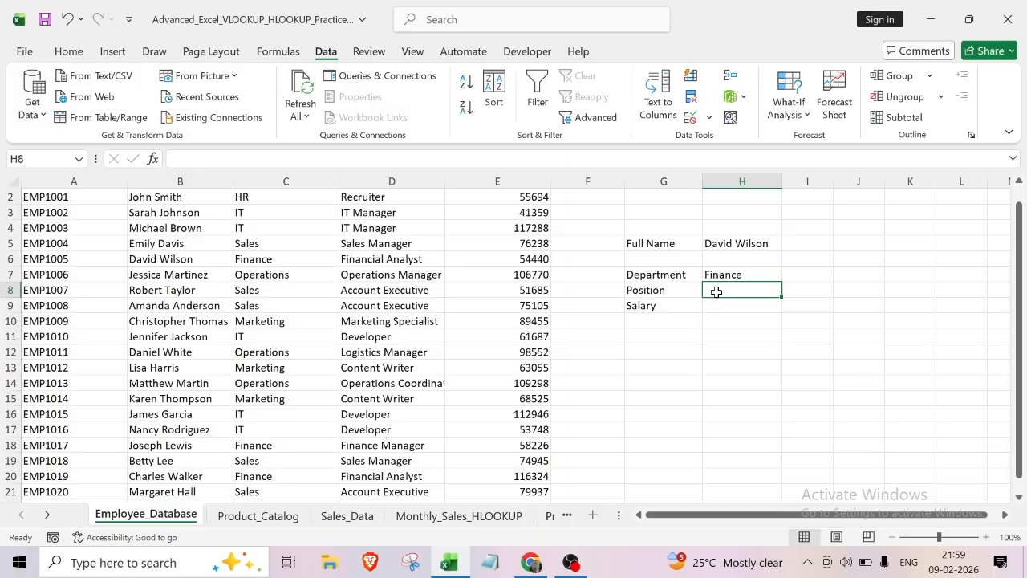
type("=")
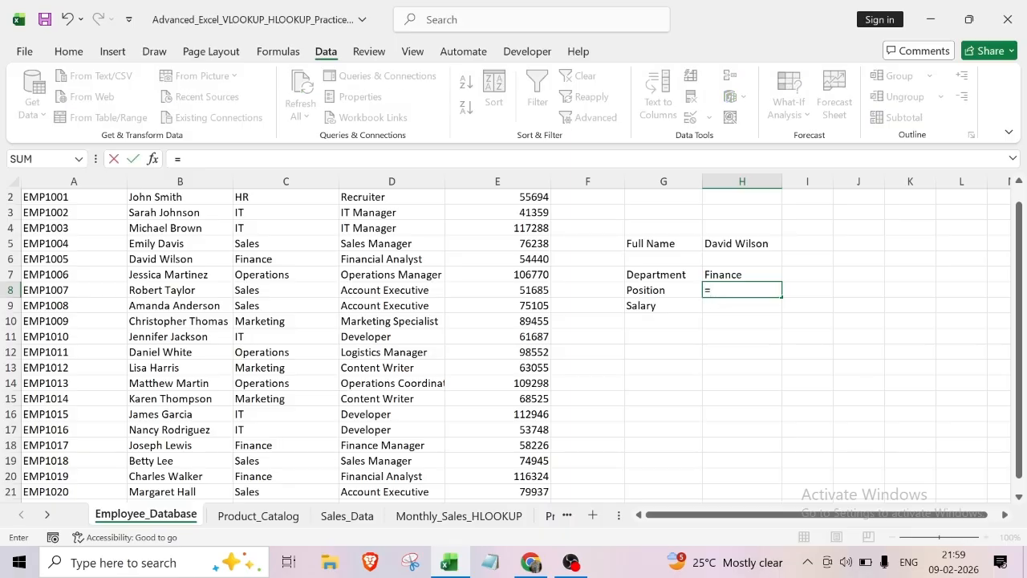
type("inde")
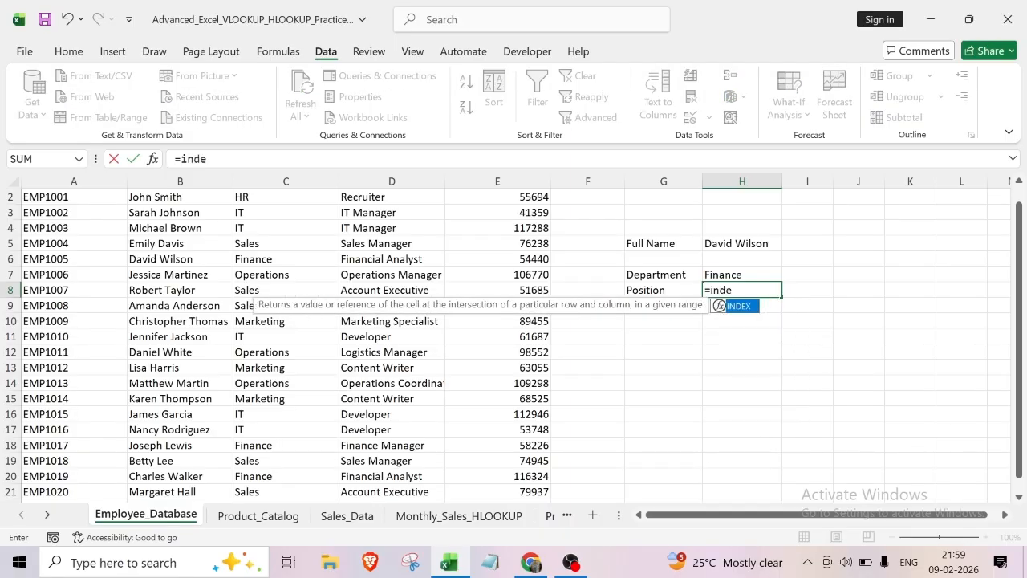
double_click(749, 309)
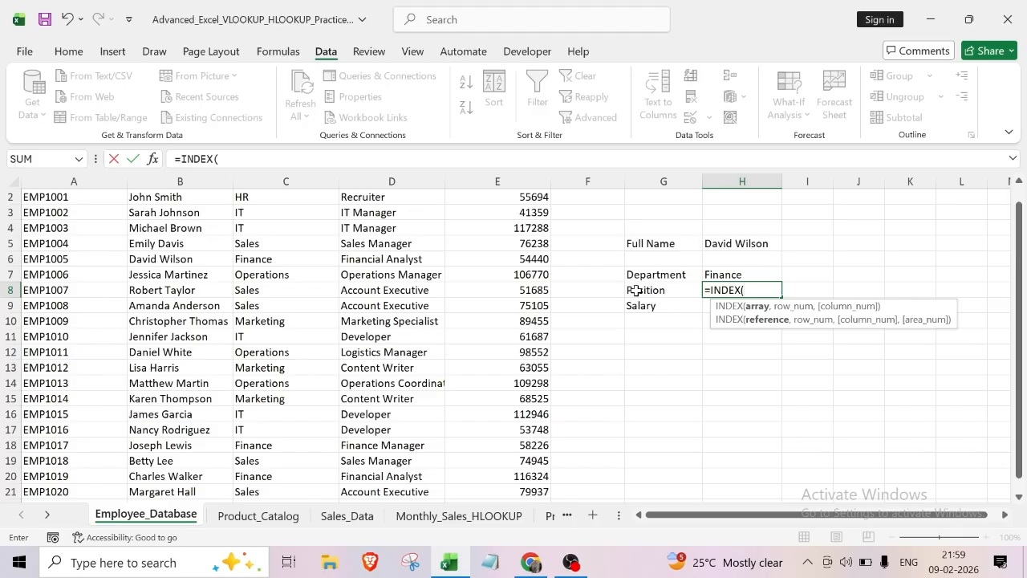
scroll(647, 313, "up", 1)
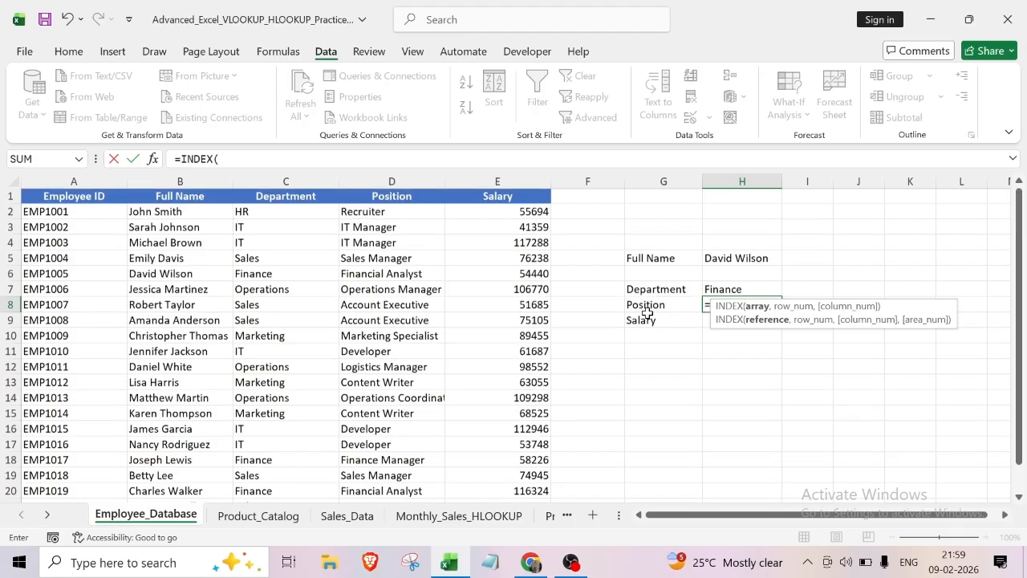
left_click(378, 213)
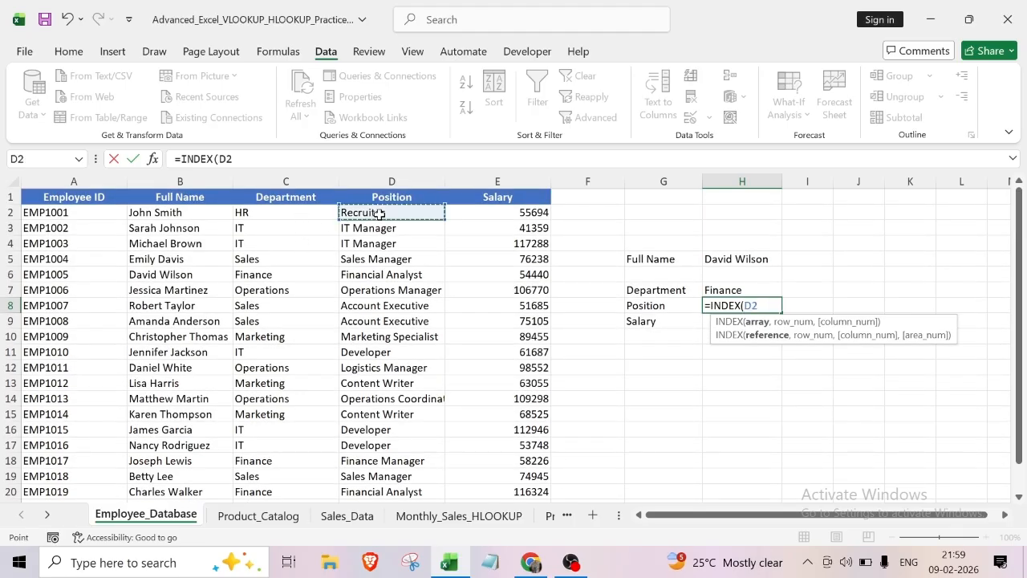
key("ctrl+shift+Down")
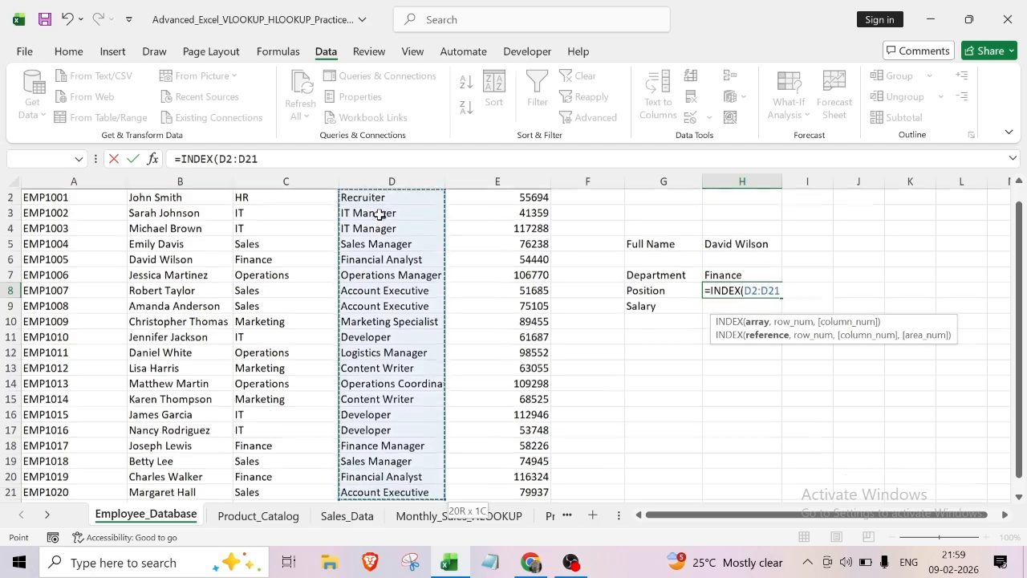
type(",")
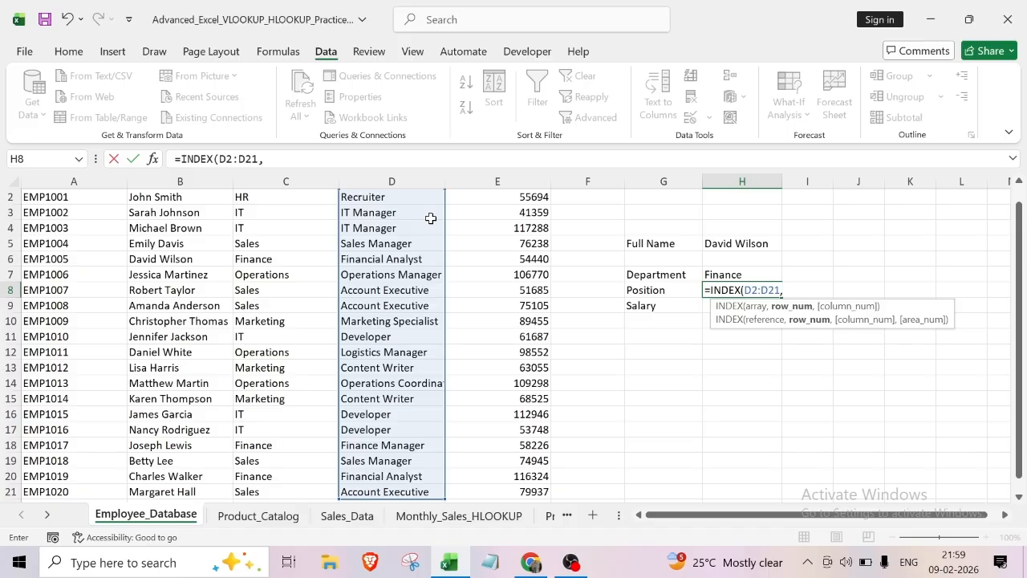
- Complete H8's formula with MATCH(H5,B2:B21,0) as the row number, and widen column H to fit the returned position
type("matc")
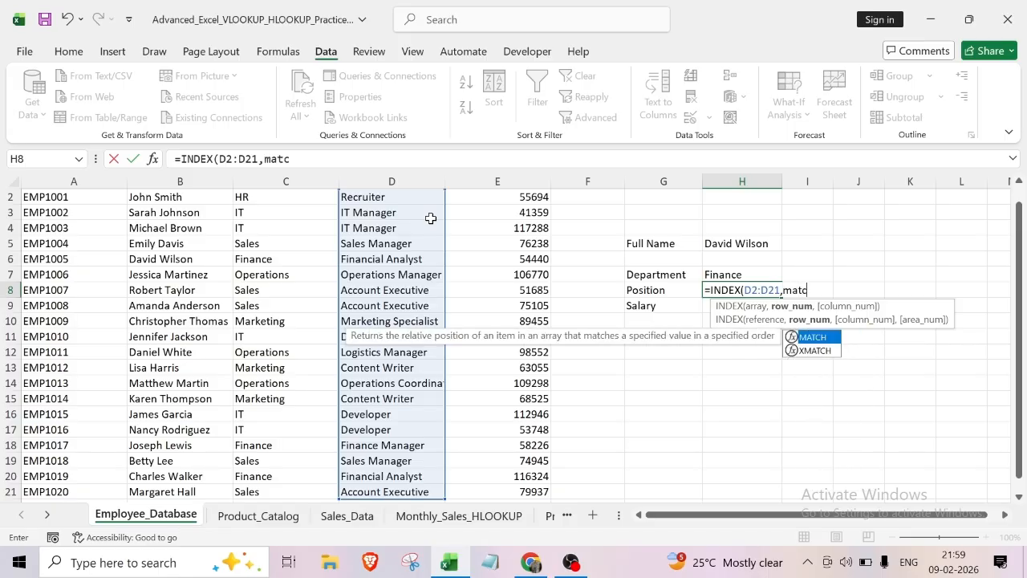
double_click(815, 337)
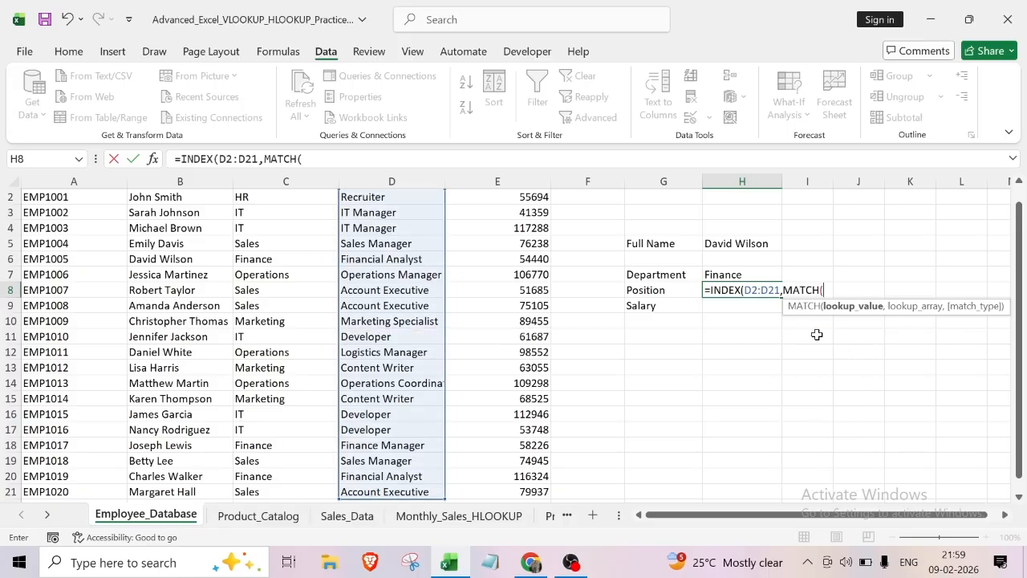
left_click(739, 245)
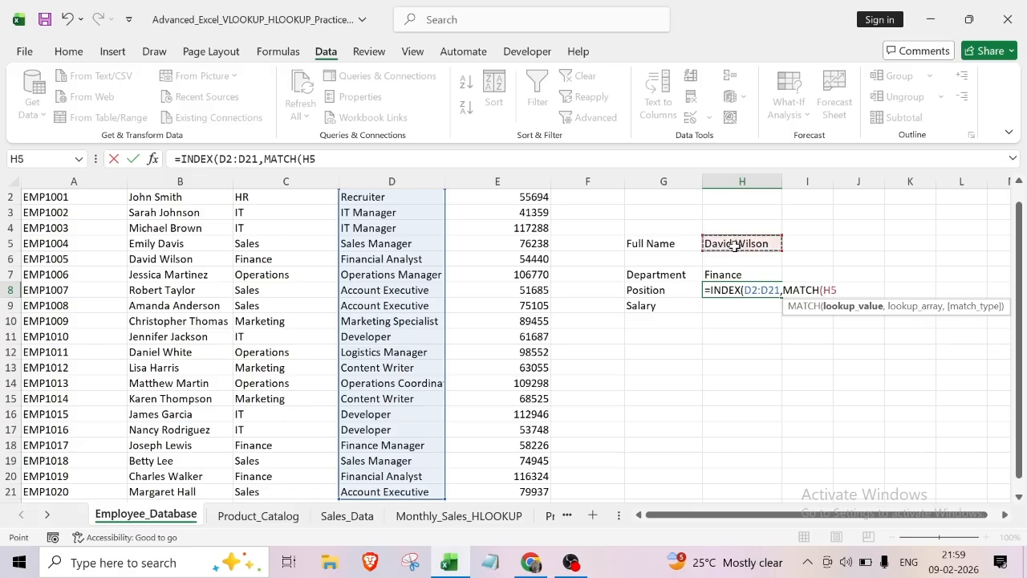
type(",")
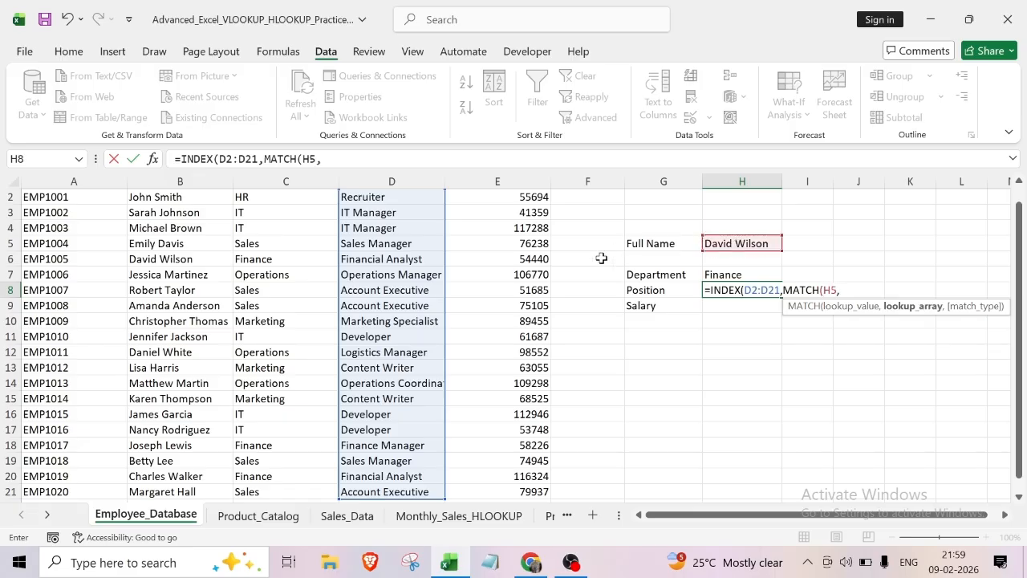
scroll(410, 285, "up", 1)
left_click(153, 216)
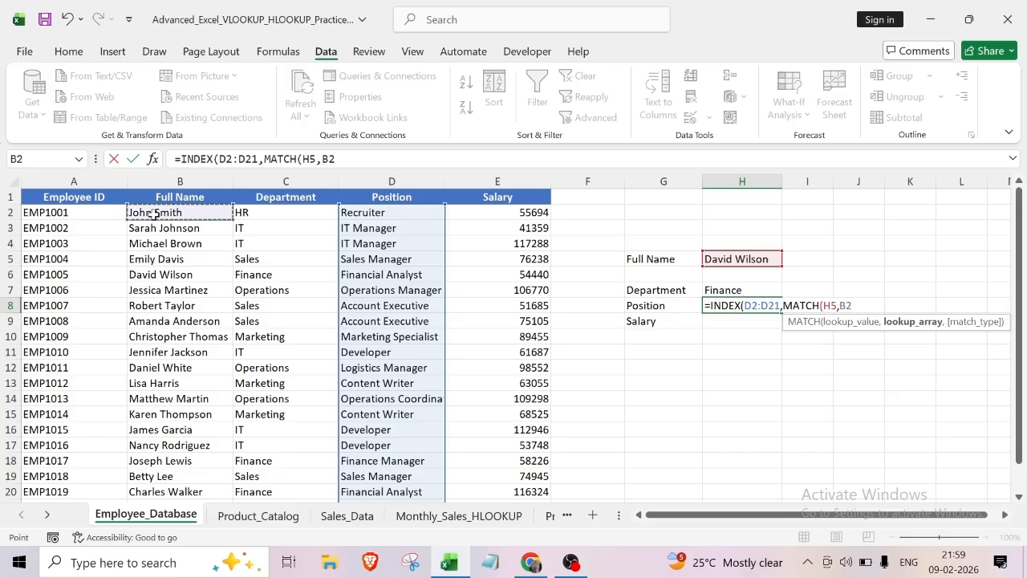
key("ctrl+shift+Down")
type(",")
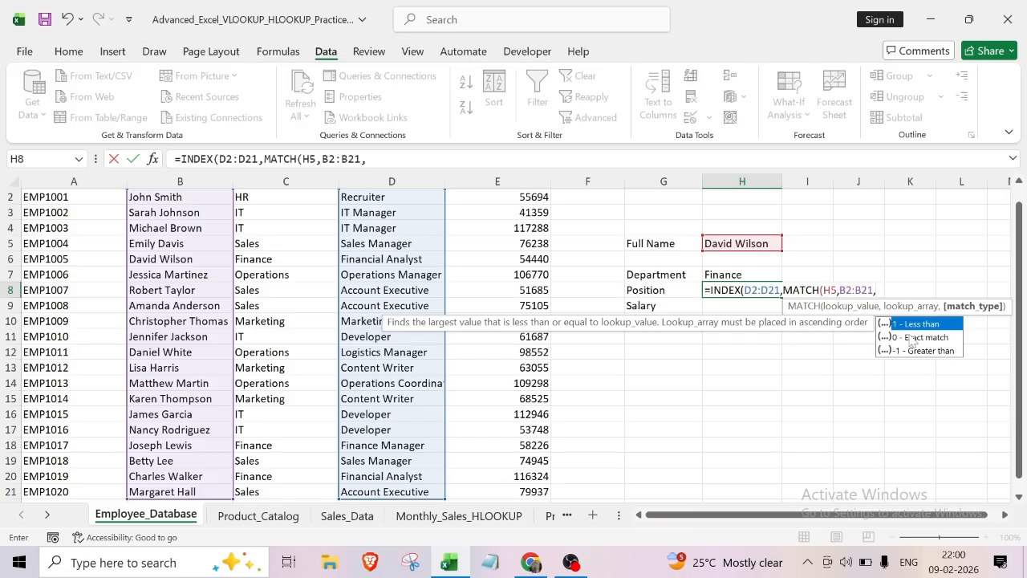
double_click(911, 338)
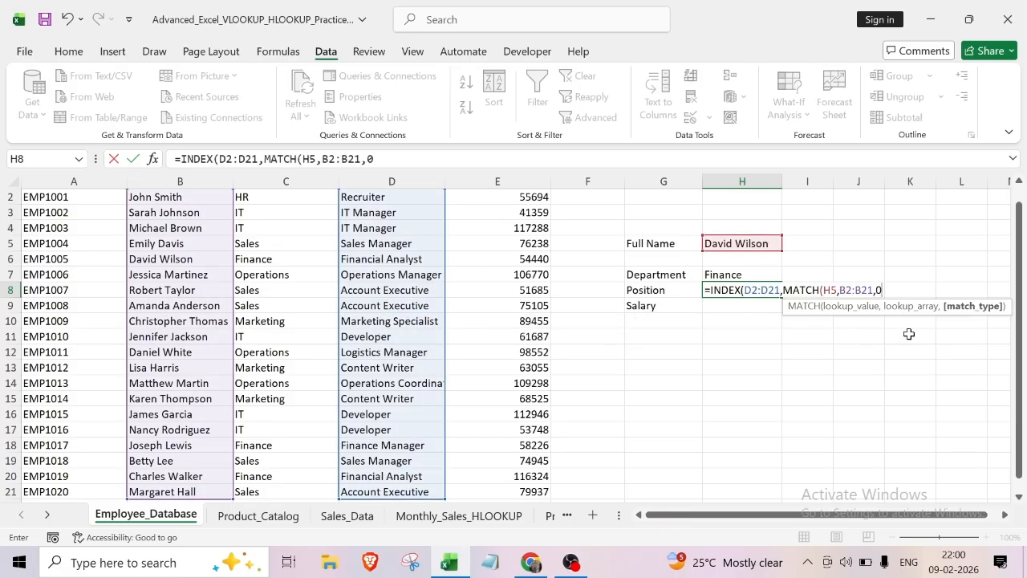
type(")")
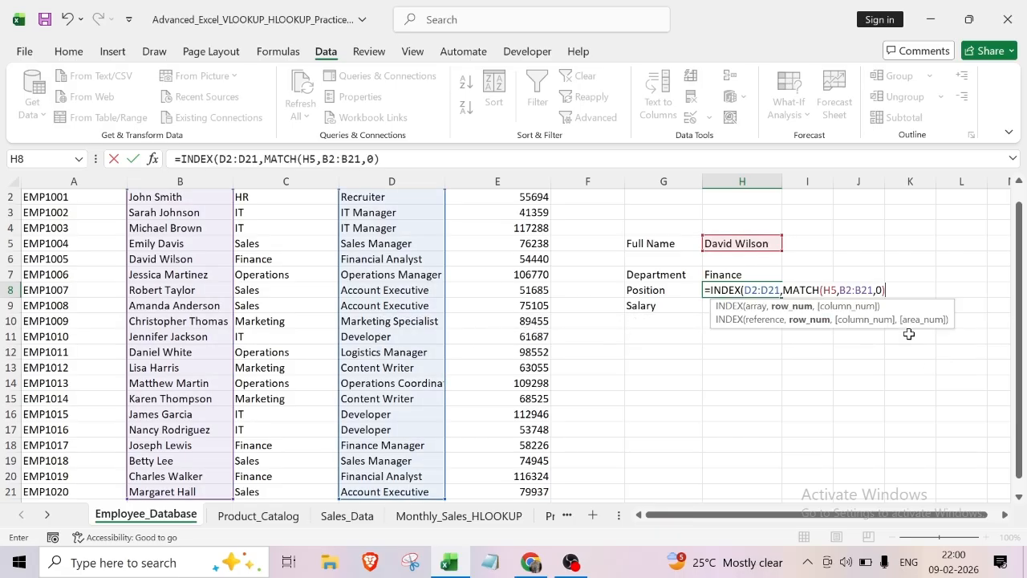
key("Return")
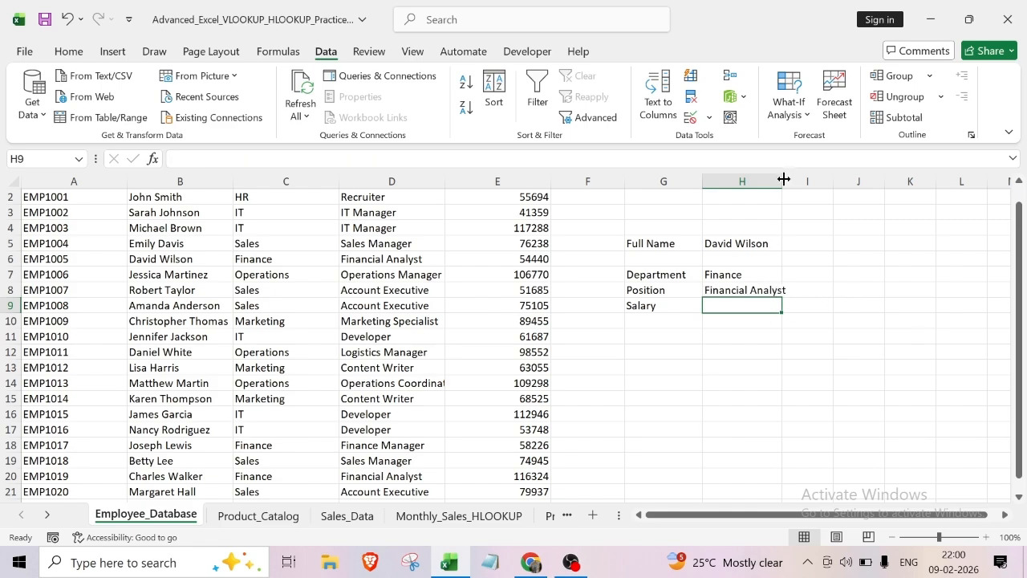
left_click_drag(784, 179, 790, 179)
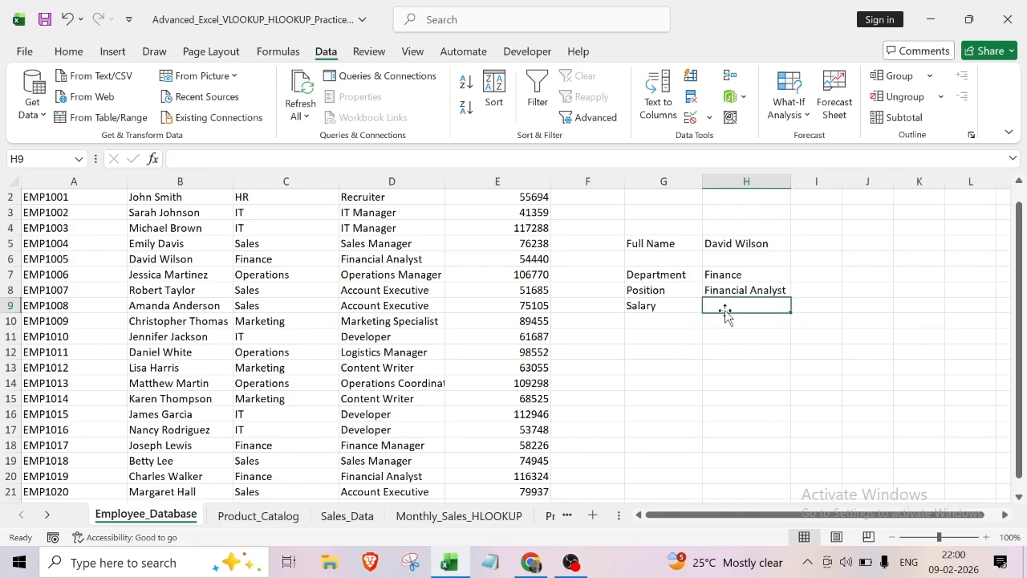
- Begin an INDEX formula in H9 beside the Salary label, using the salary range E2:E21 as its array
type("=index")
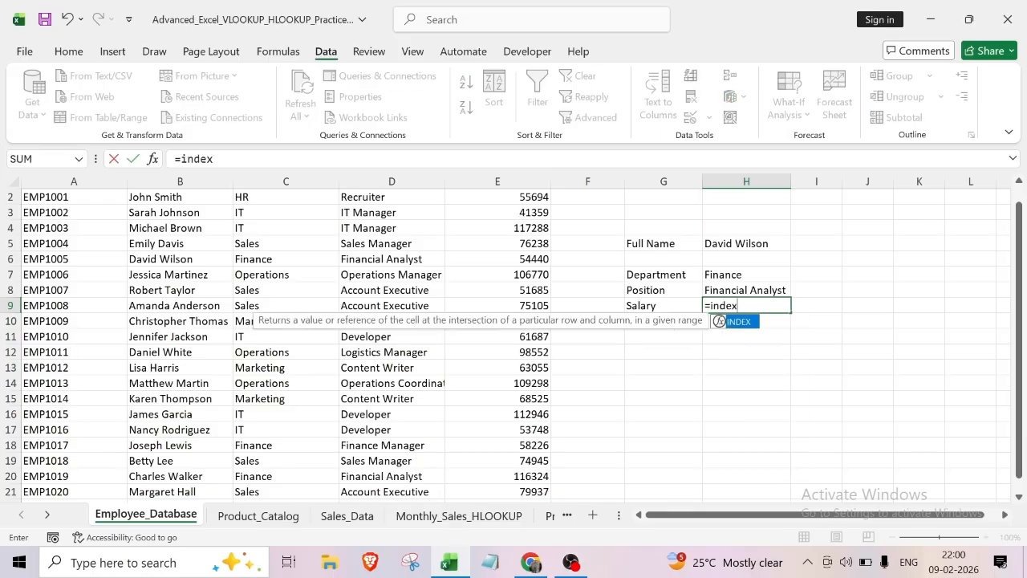
double_click(739, 322)
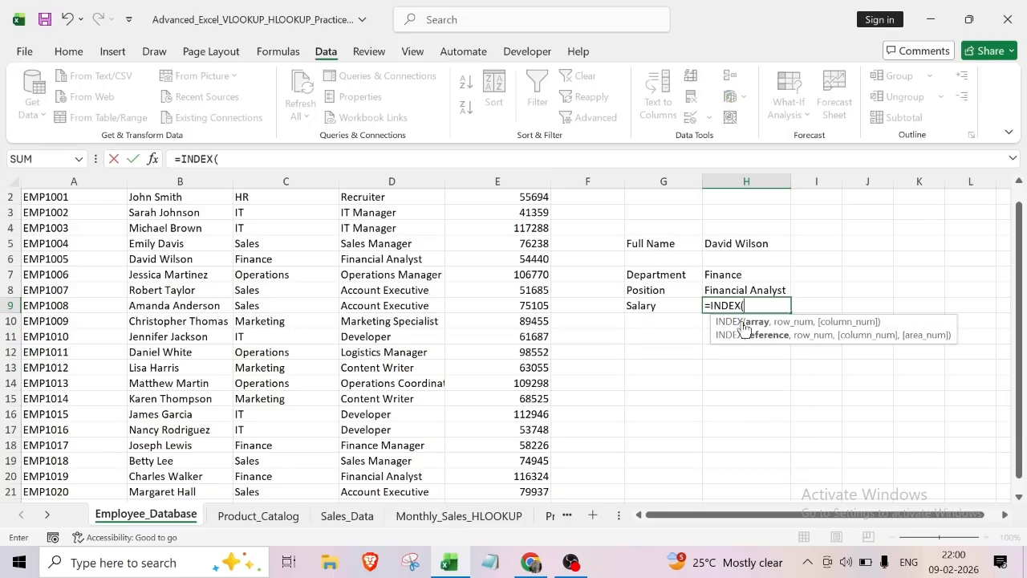
scroll(470, 301, "up", 1)
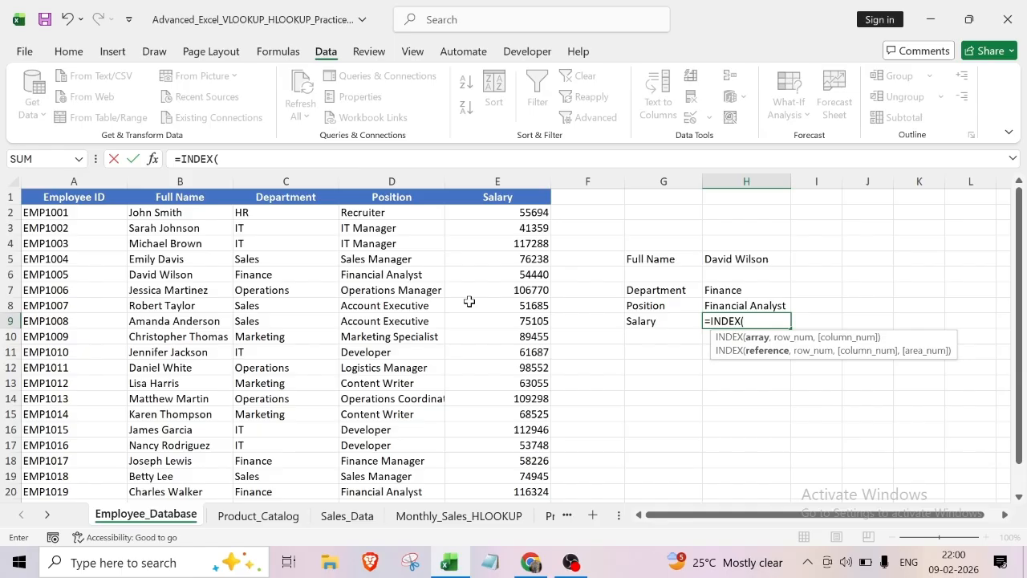
left_click(498, 214)
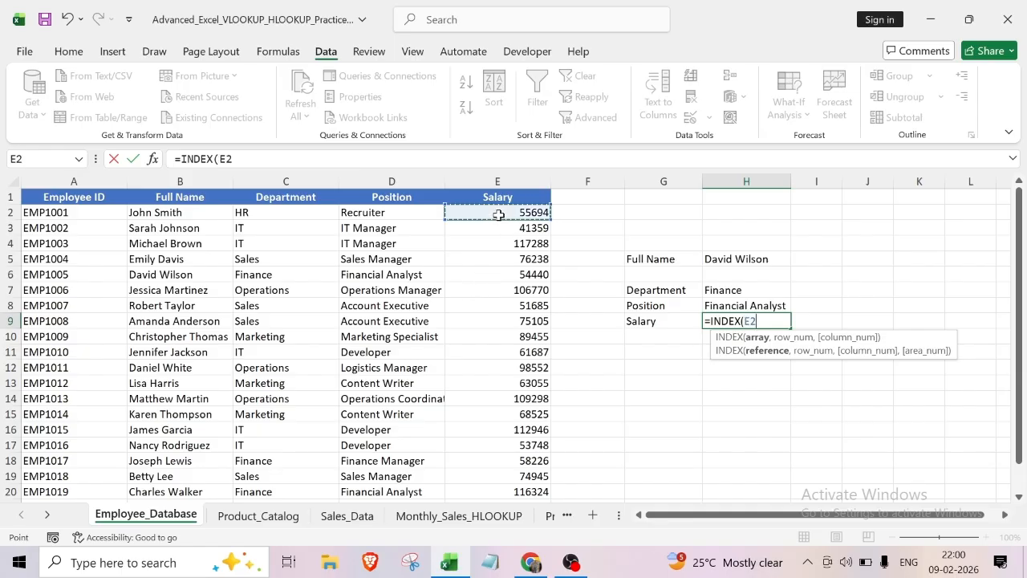
key("ctrl+shift+Down")
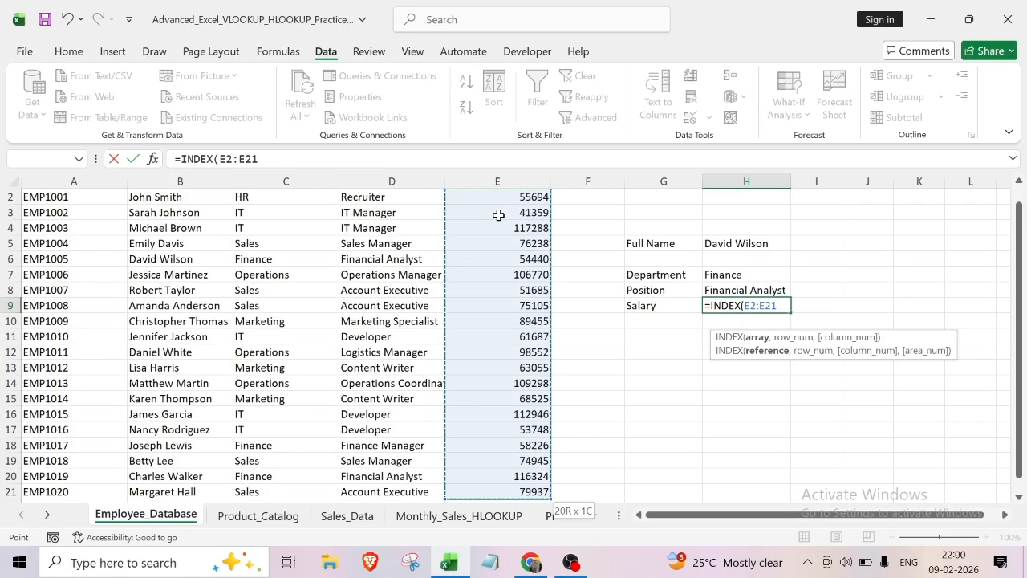
type(",")
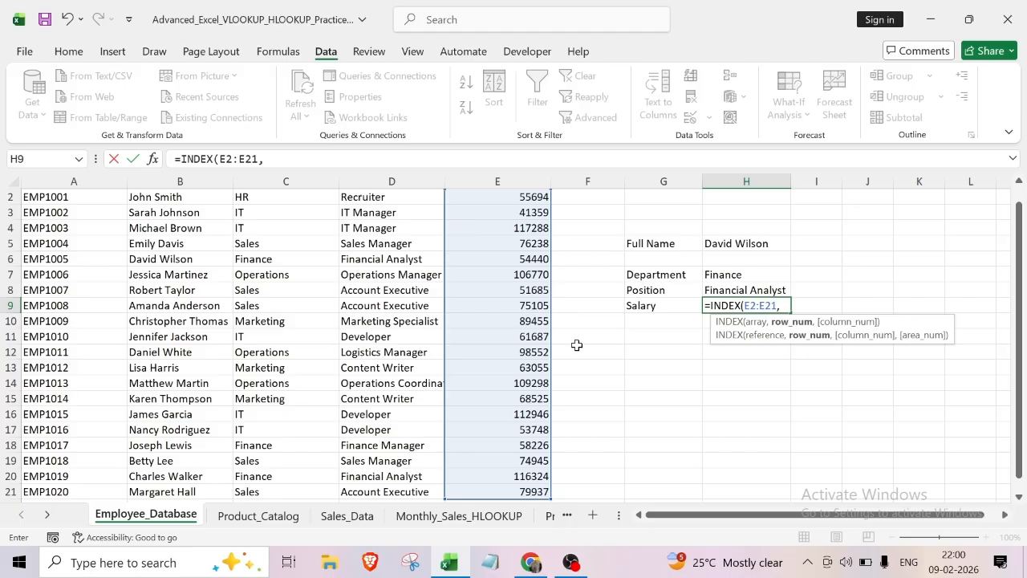
- Complete the salary formula in H9 with an exact match on the name, making it =INDEX(E2:E21,MATCH(H5,B2:B21,0))
scroll(580, 351, "up", 1)
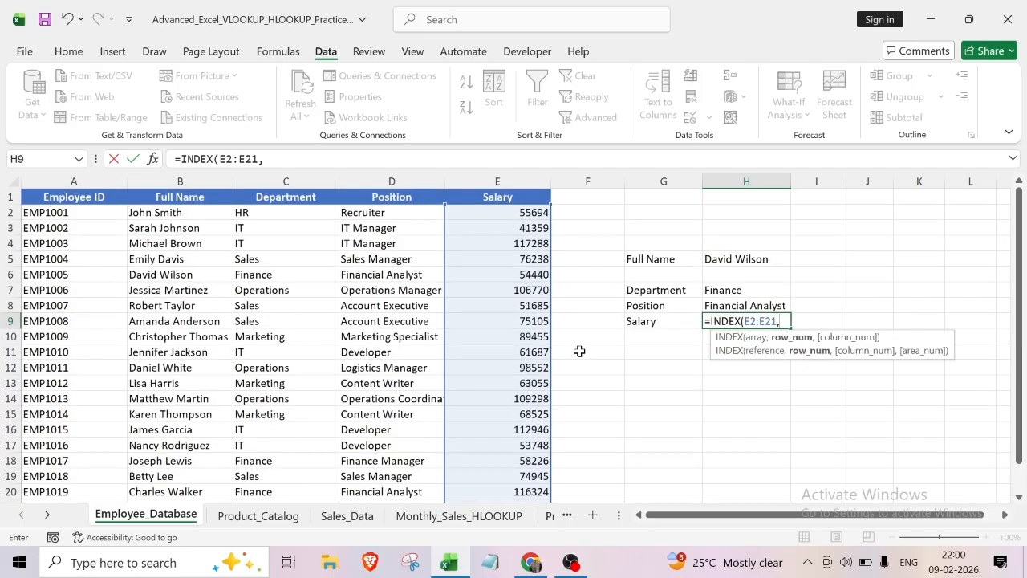
type("matc")
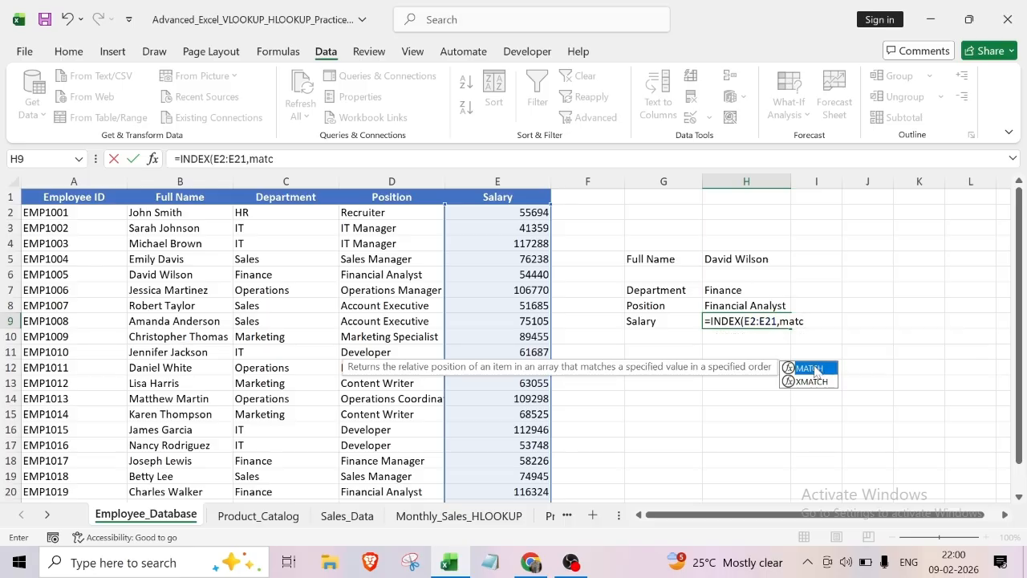
double_click(811, 367)
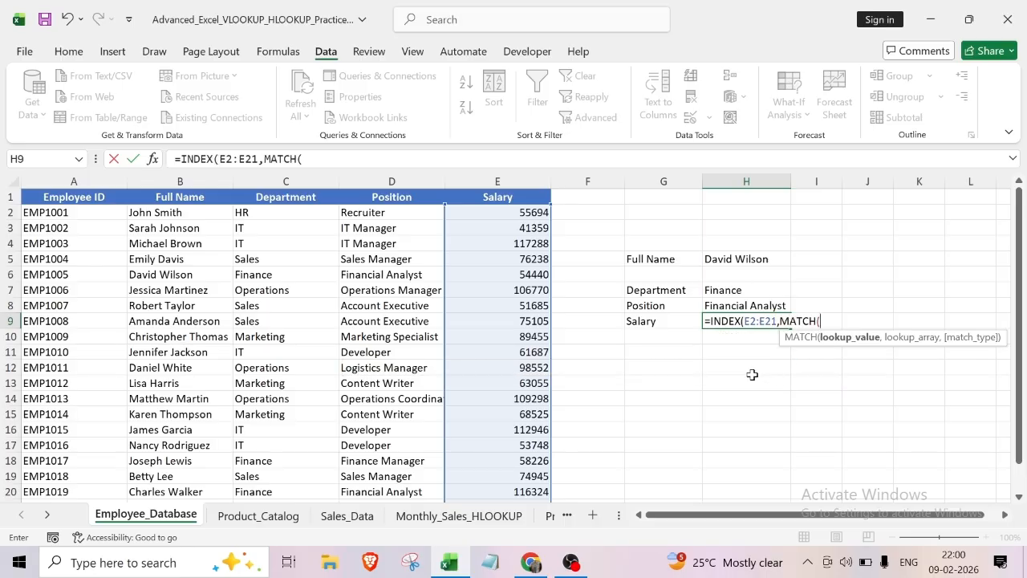
left_click(740, 265)
type(",")
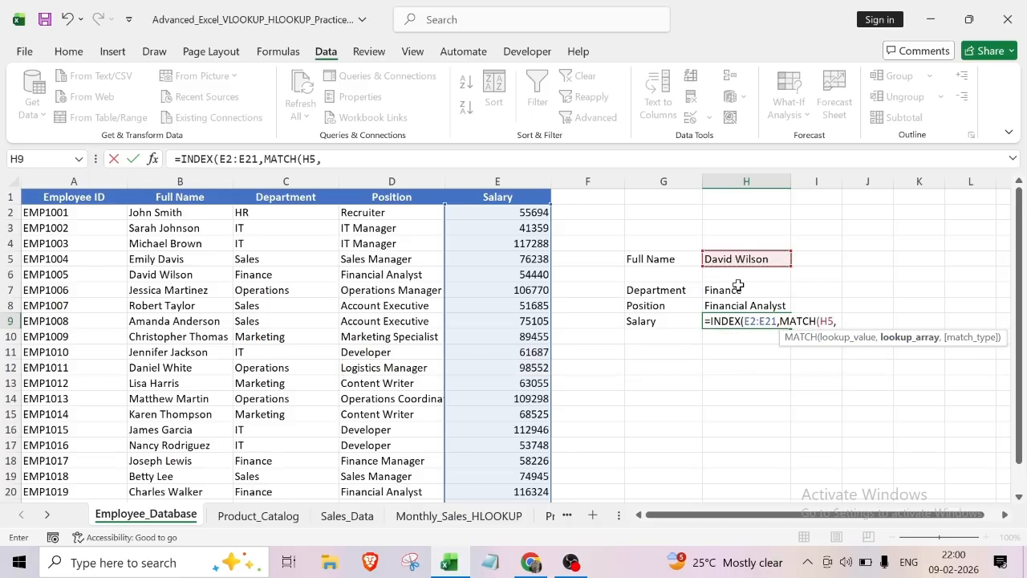
left_click(154, 213)
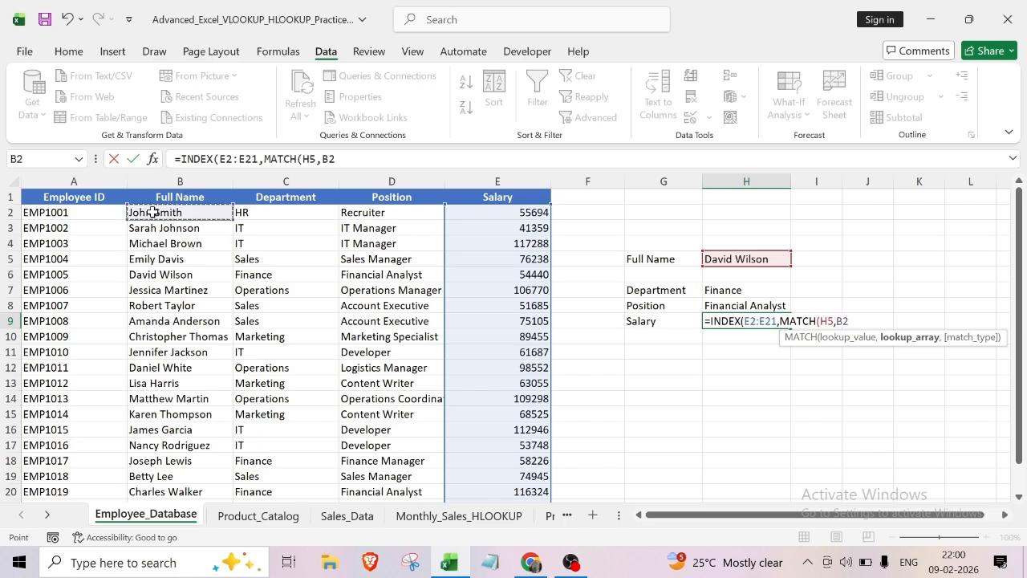
key("ctrl+shift+Down")
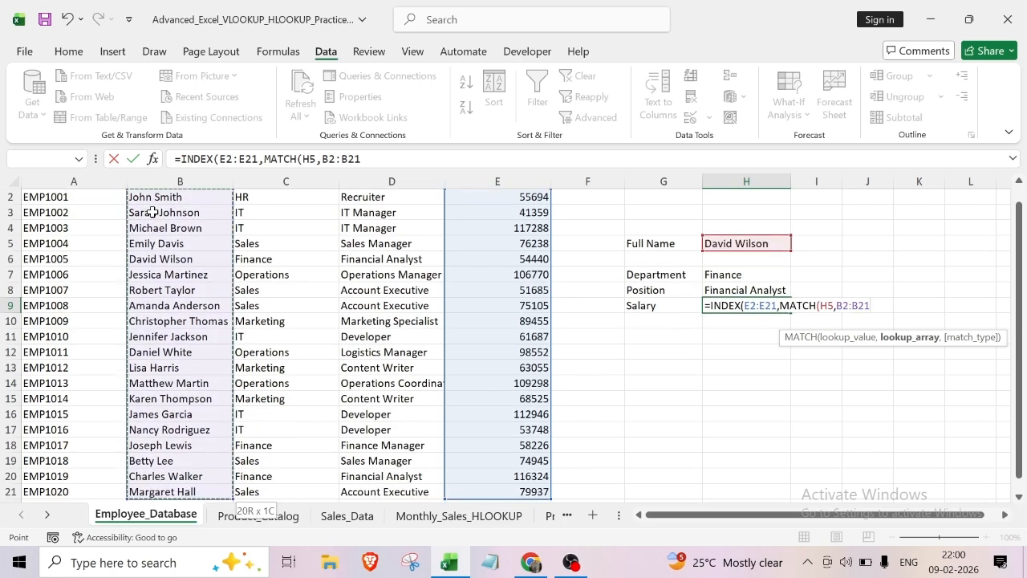
type(",")
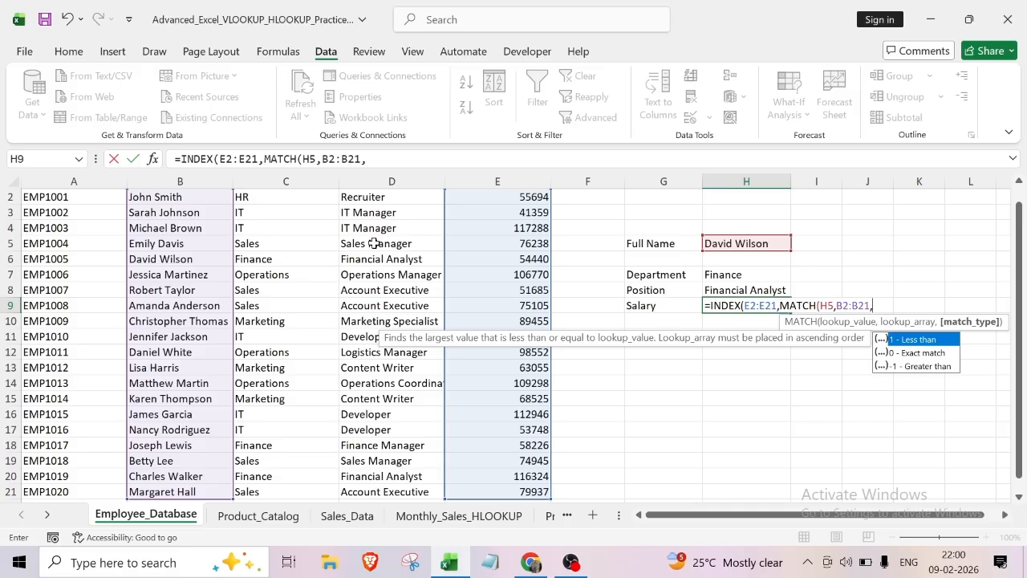
double_click(915, 353)
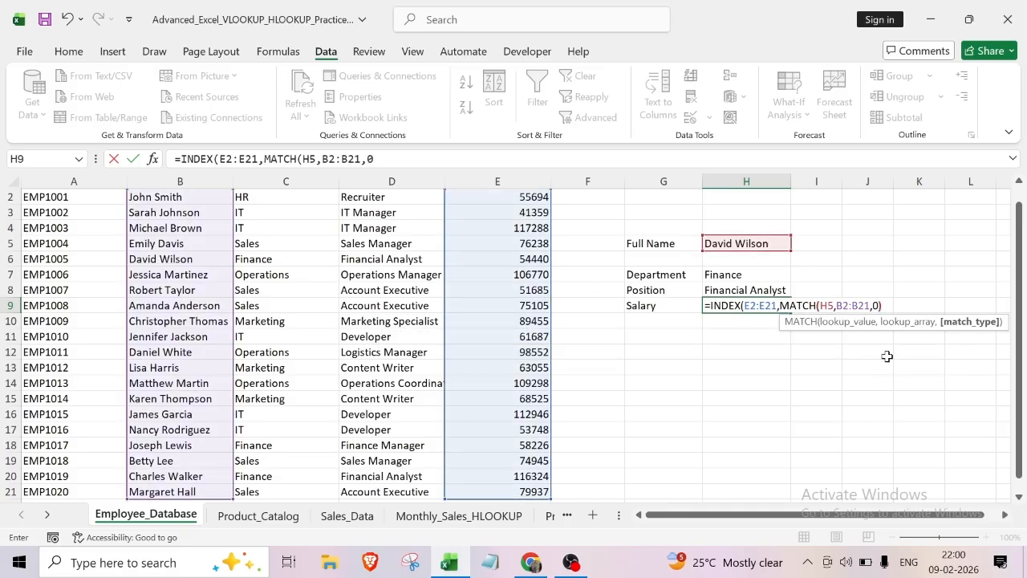
type("))")
key("Return")
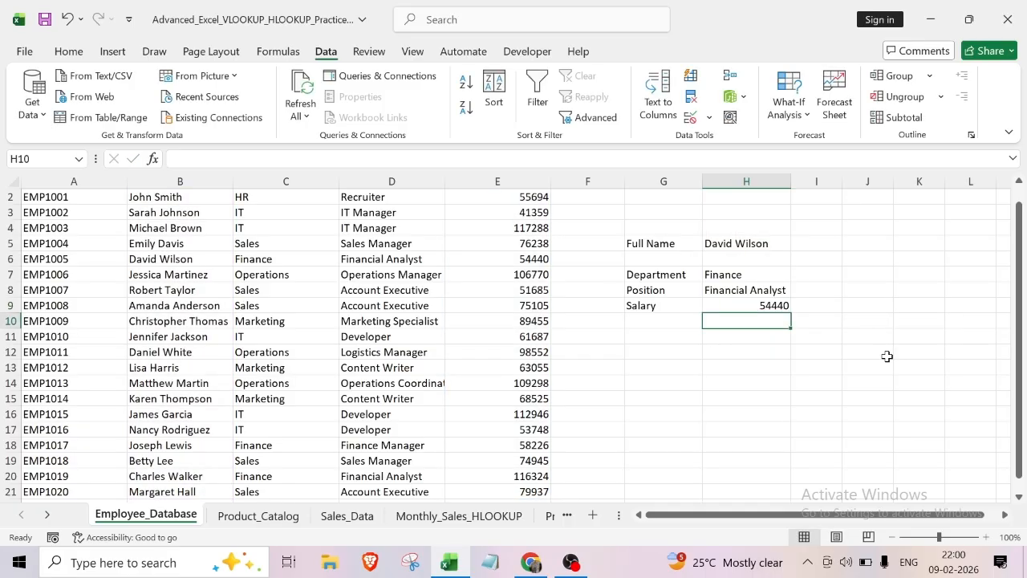
- Test the lookup by choosing the employees listed in B16, B17 and B14 in turn from H5's name dropdown
scroll(680, 413, "up", 1)
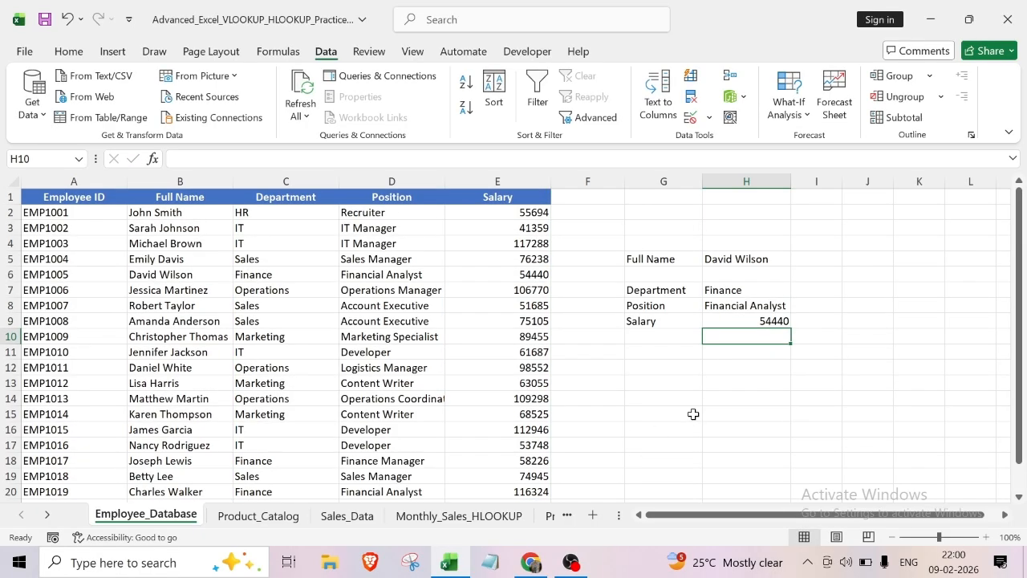
left_click(740, 263)
left_click(799, 259)
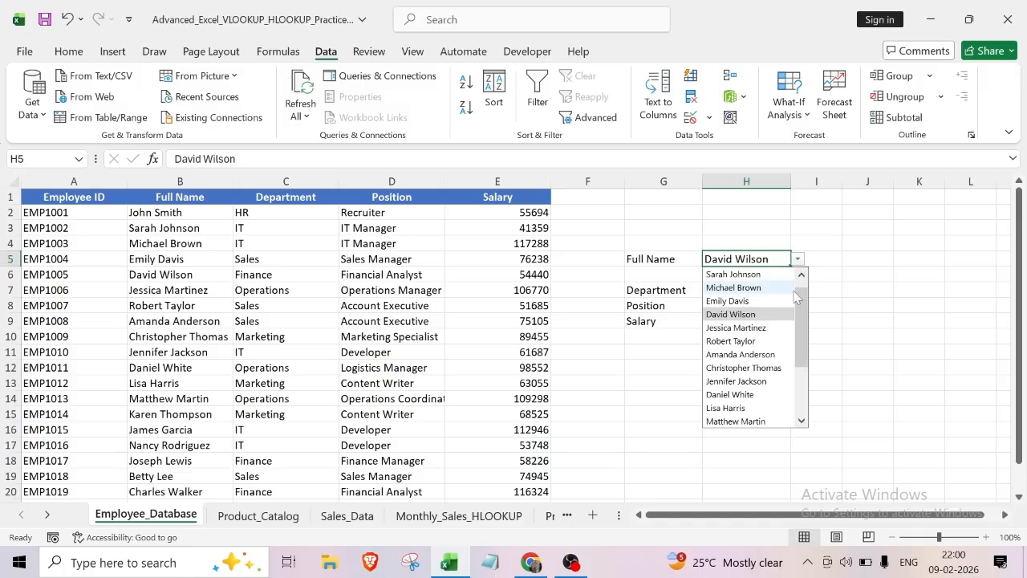
scroll(749, 363, "down", 3)
left_click(748, 358)
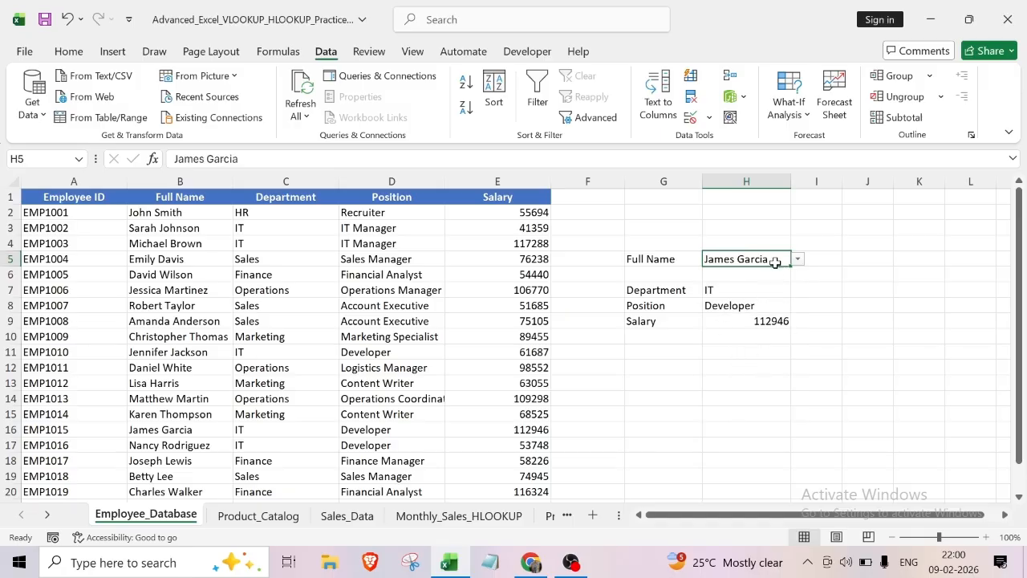
left_click(799, 260)
scroll(744, 375, "down", 2)
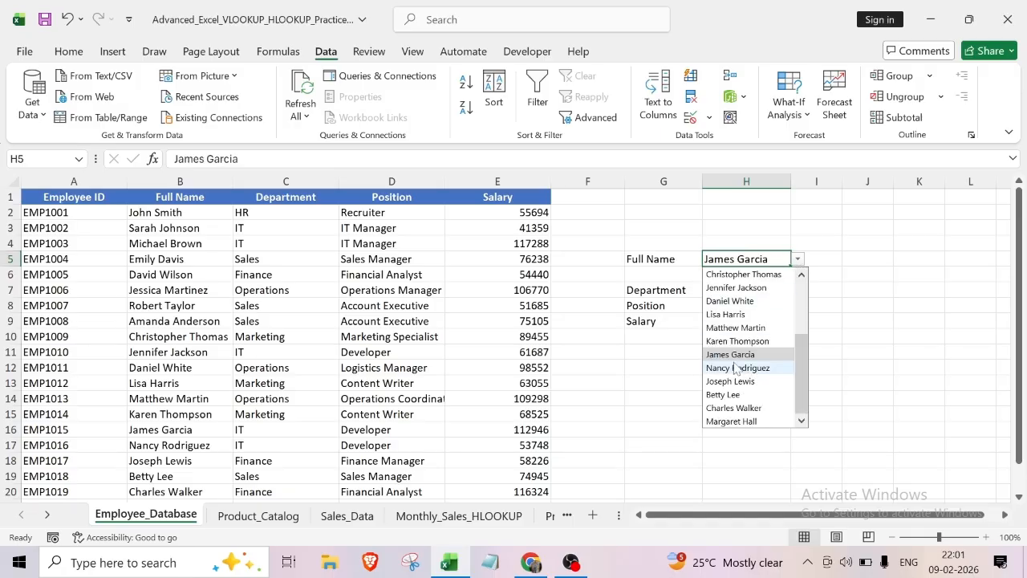
left_click(735, 367)
left_click(799, 260)
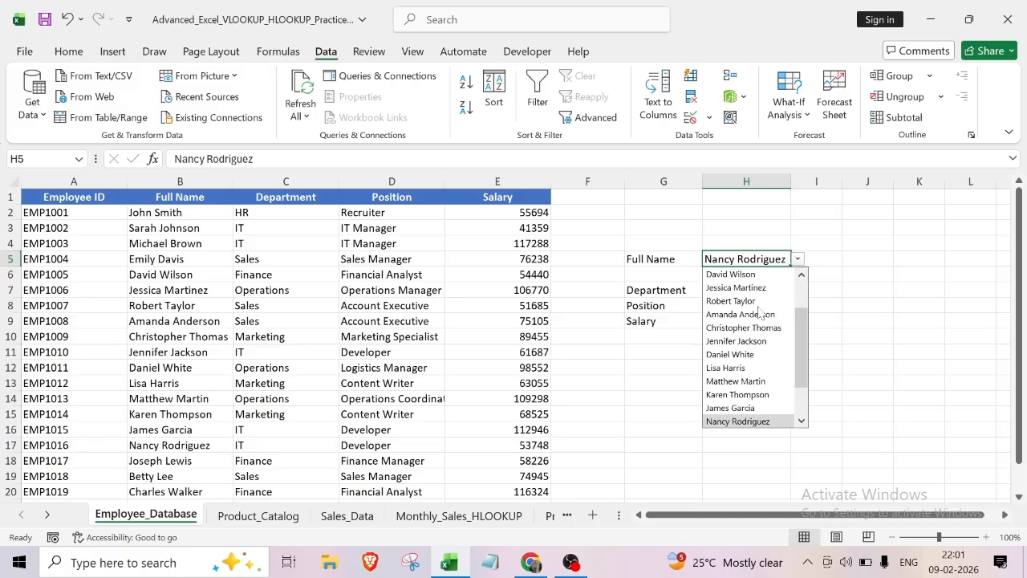
scroll(758, 314, "down", 2)
left_click(735, 328)
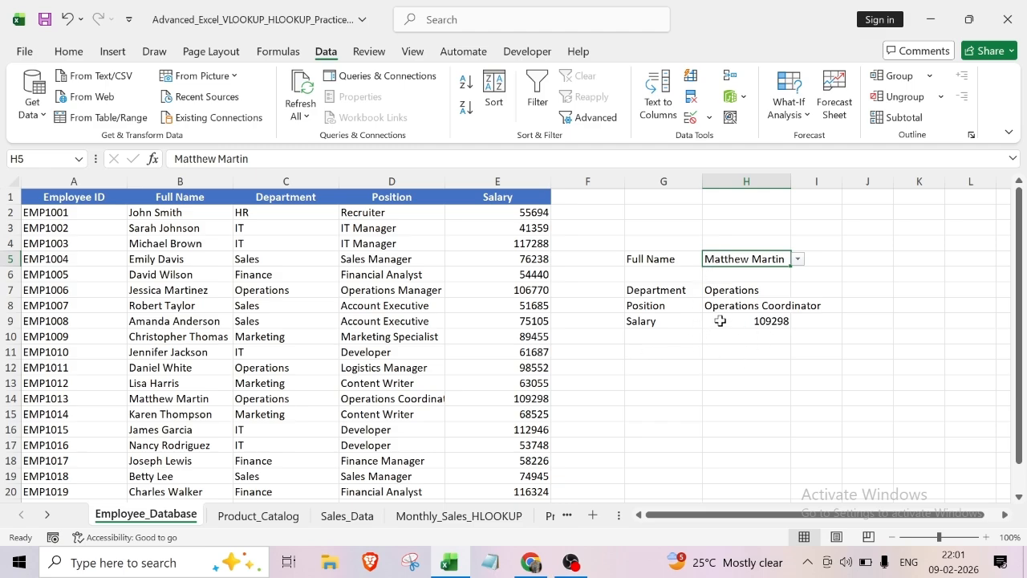
- Clear the department, position and salary formulas by deleting the contents of H6:I10
left_click(762, 365)
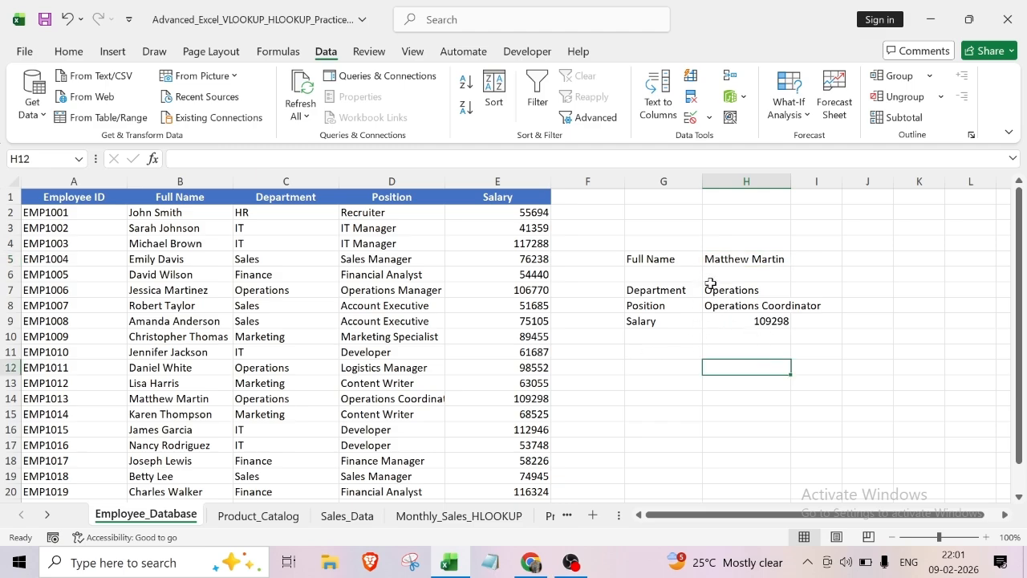
left_click_drag(710, 281, 805, 340)
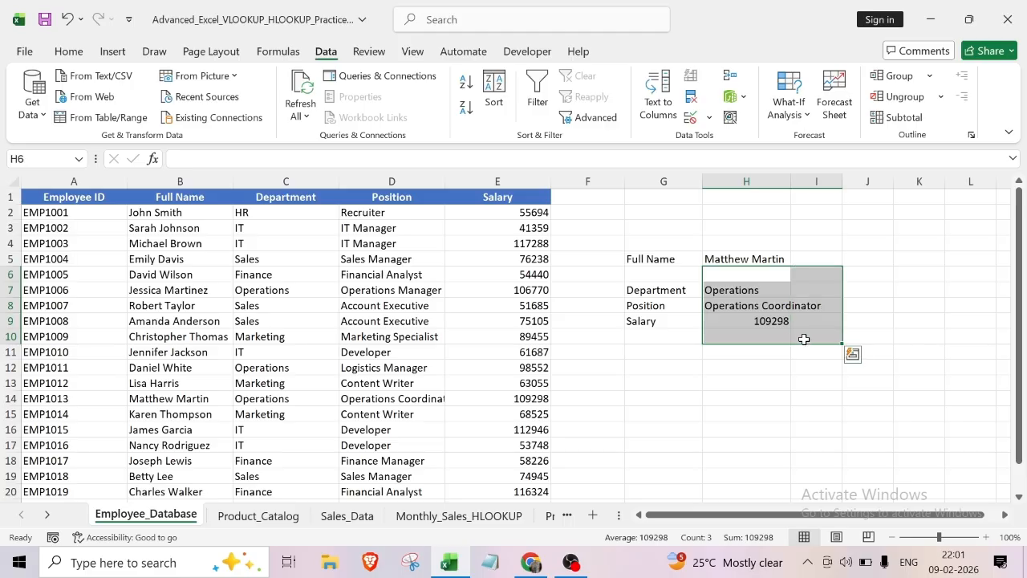
left_click(717, 394)
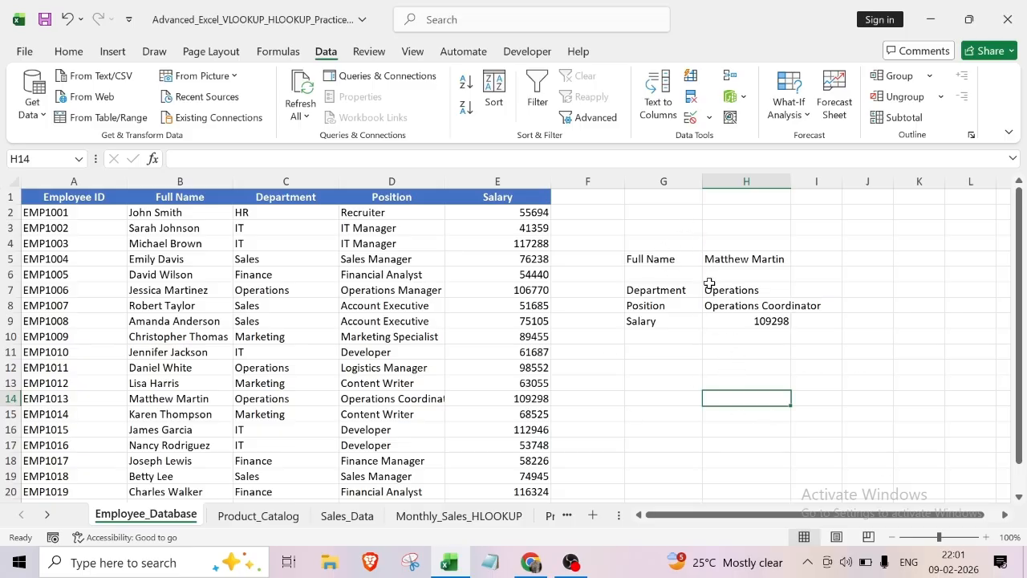
left_click_drag(709, 281, 722, 325)
left_click_drag(791, 328, 800, 347)
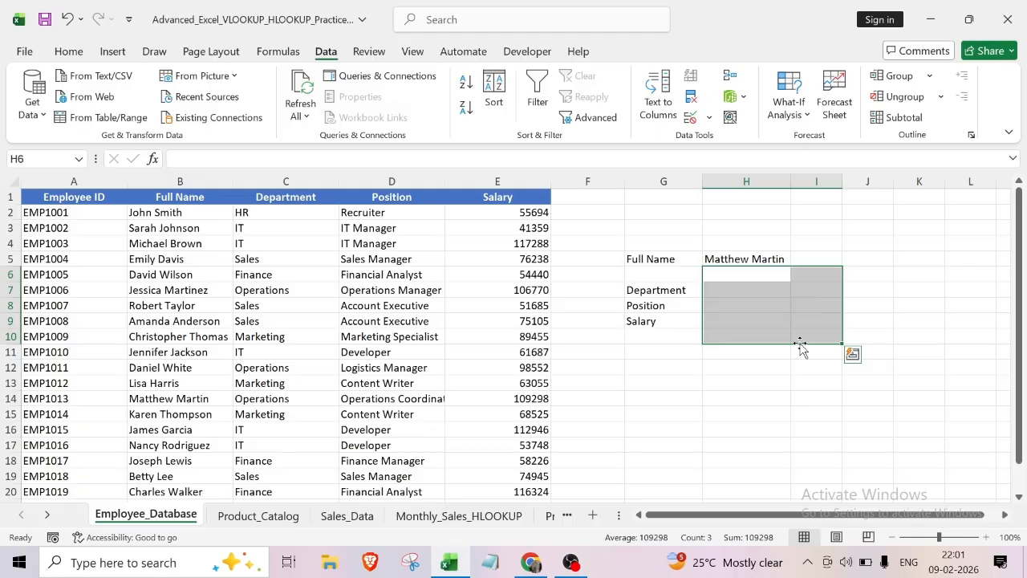
left_click(620, 430)
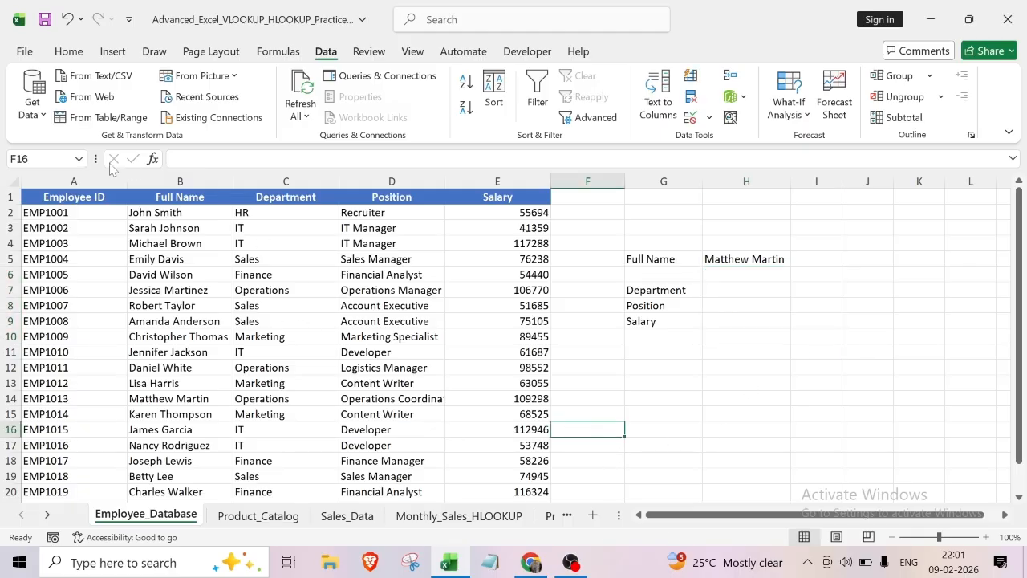
- Check whether the workbook already has any defined names
left_click(80, 160)
left_click(87, 161)
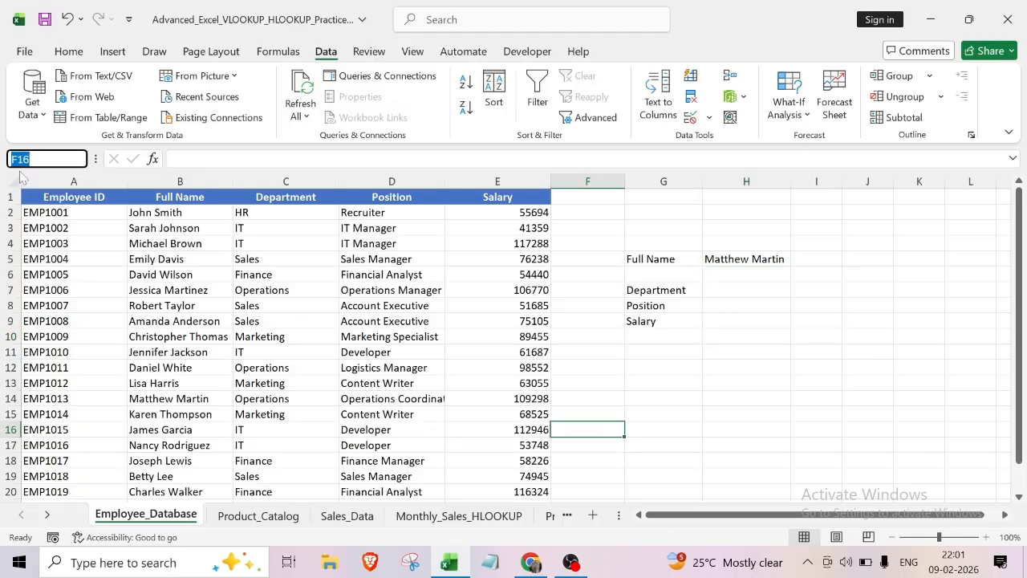
left_click(678, 368)
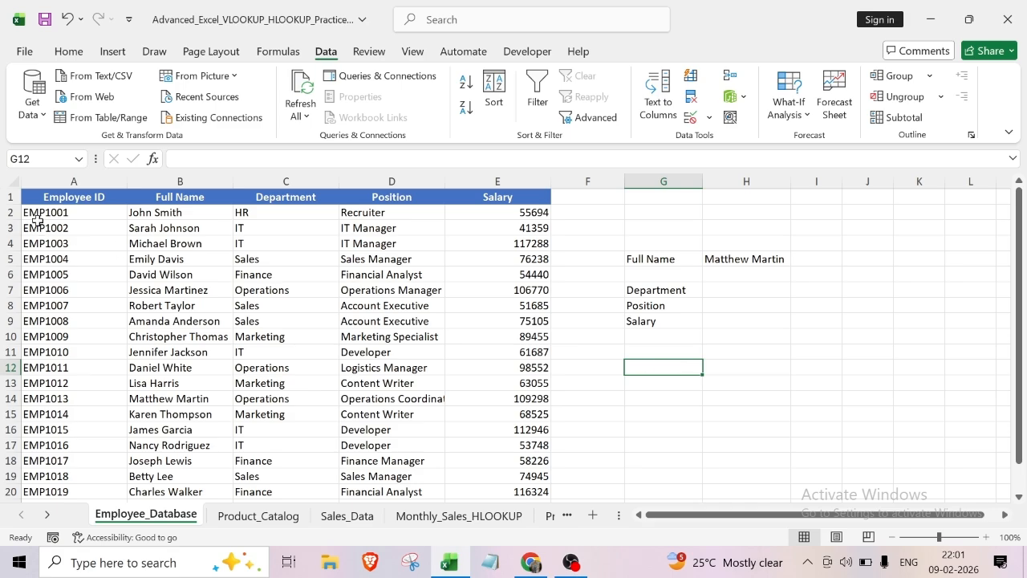
- Create named ranges from the employee table A1:E21, using only the top row as the source of the names
left_click(37, 197)
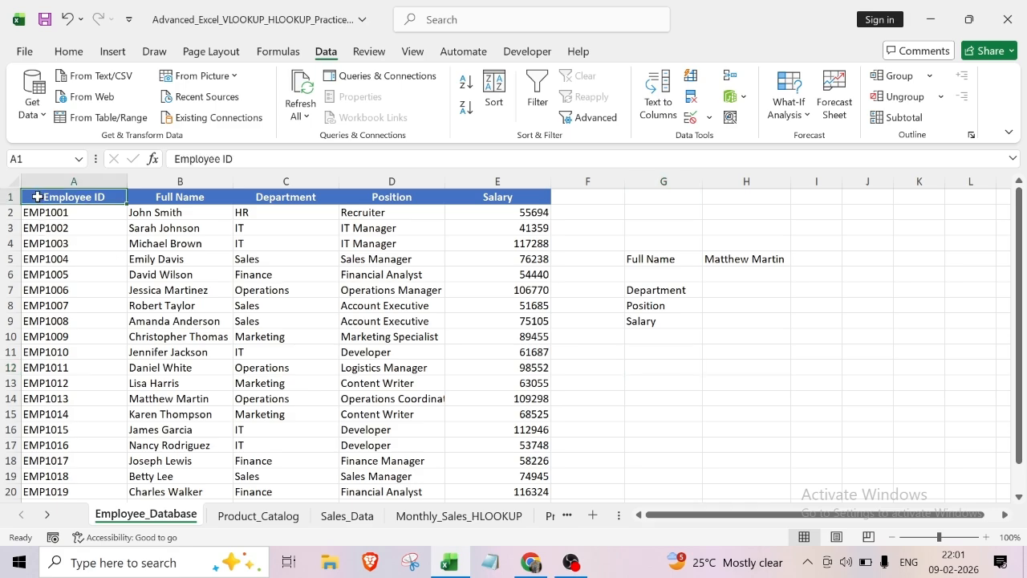
key("ctrl+shift+End")
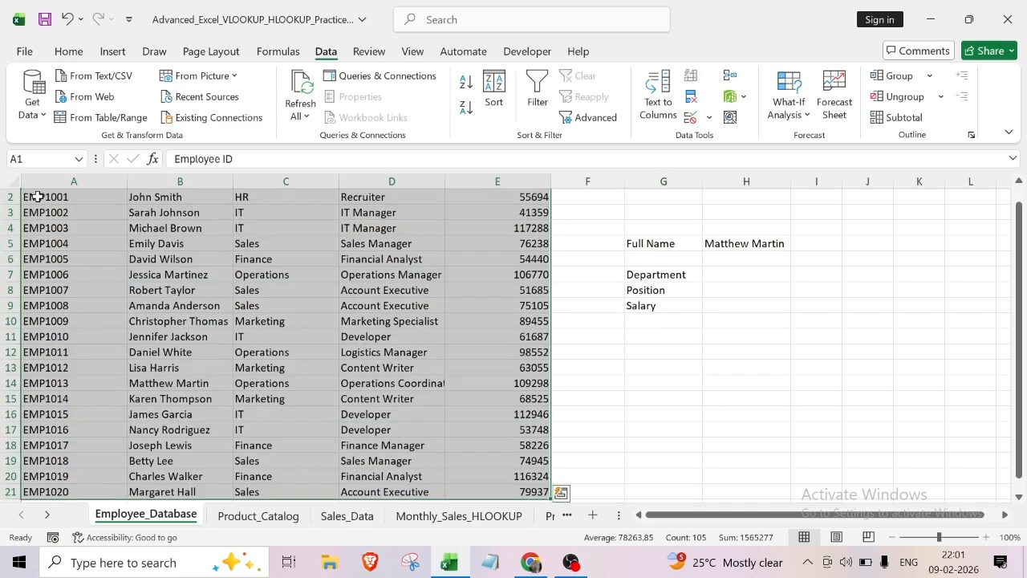
scroll(64, 228, "up", 1)
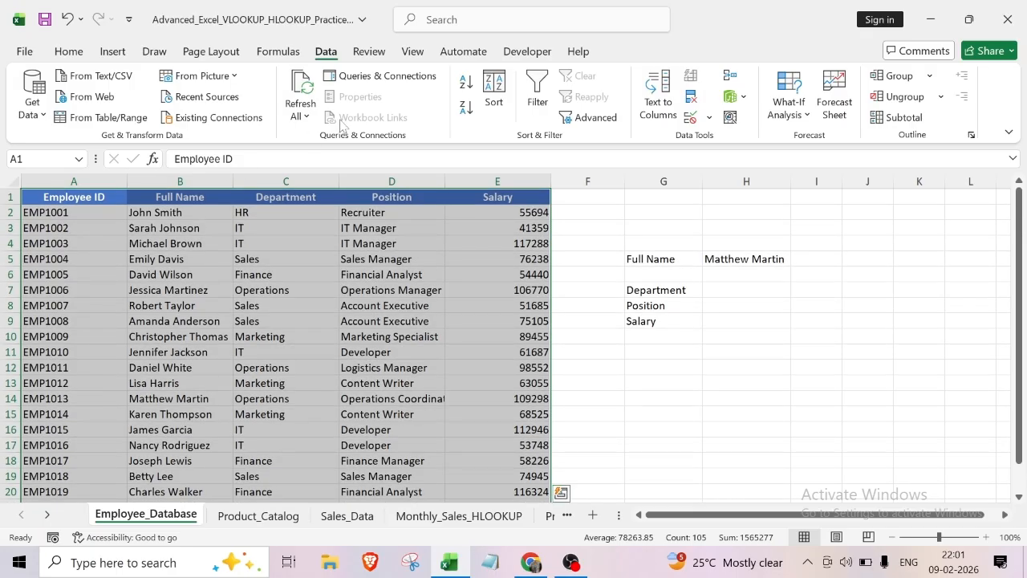
left_click(278, 51)
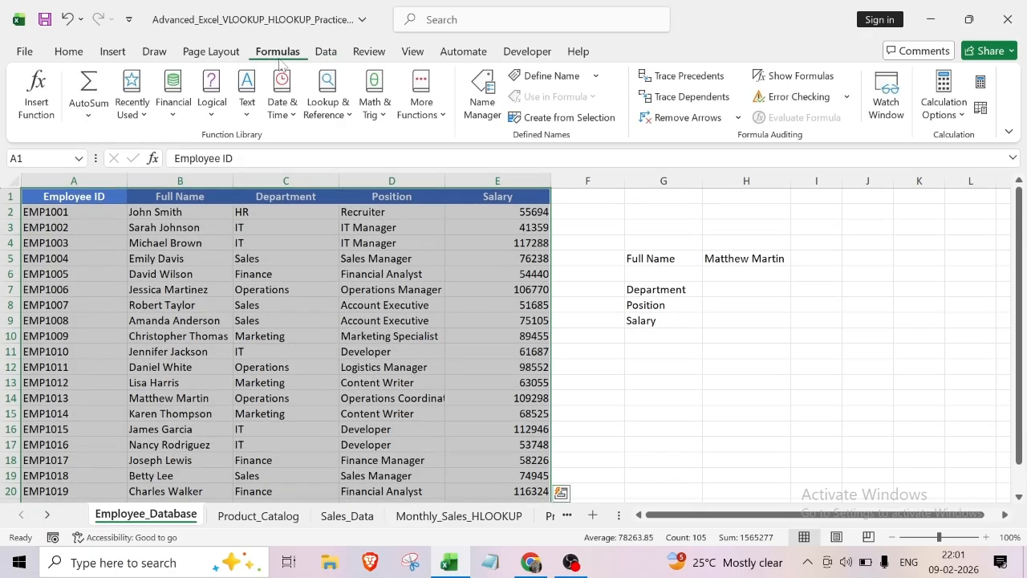
left_click(553, 119)
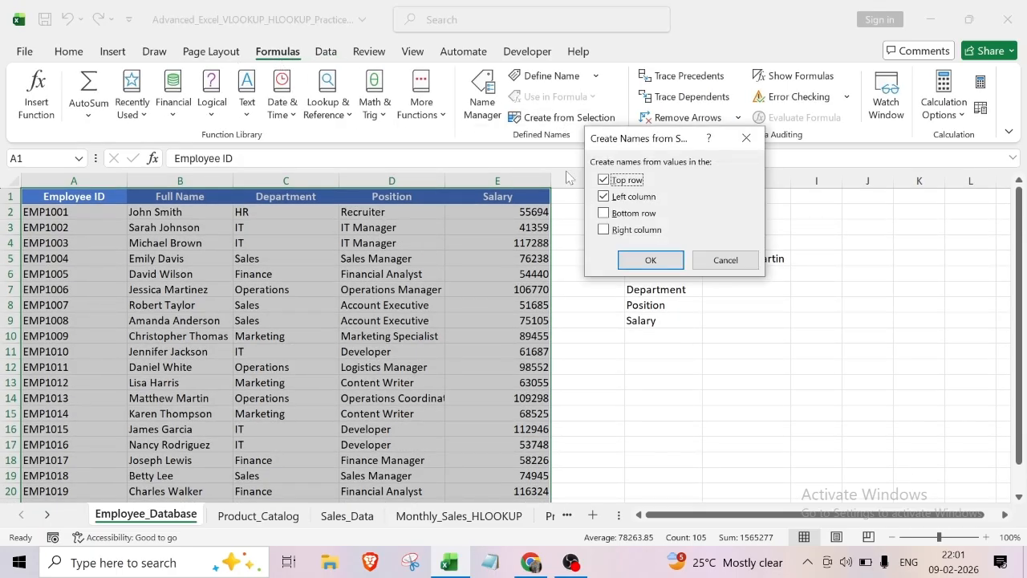
left_click(617, 198)
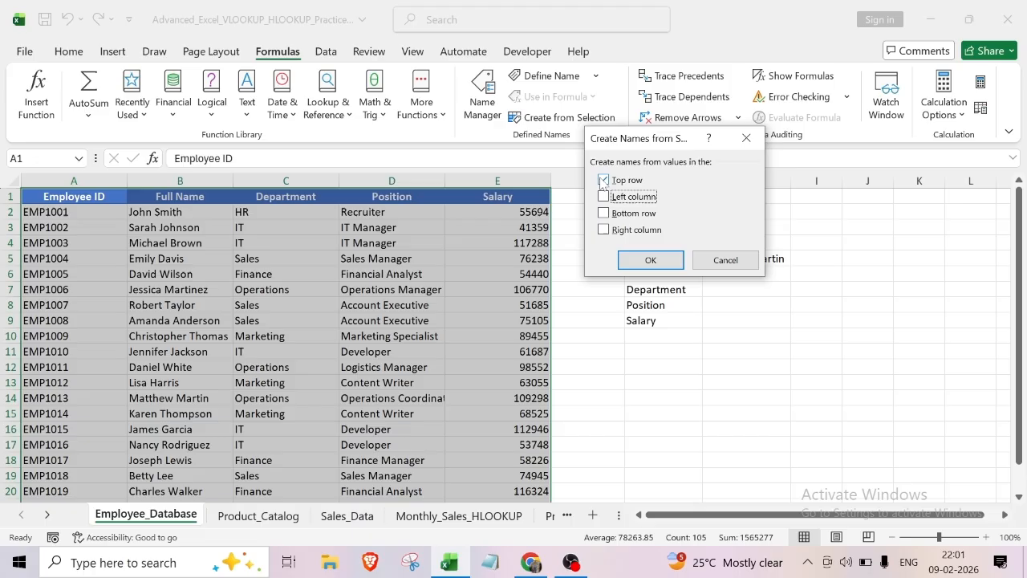
left_click(649, 259)
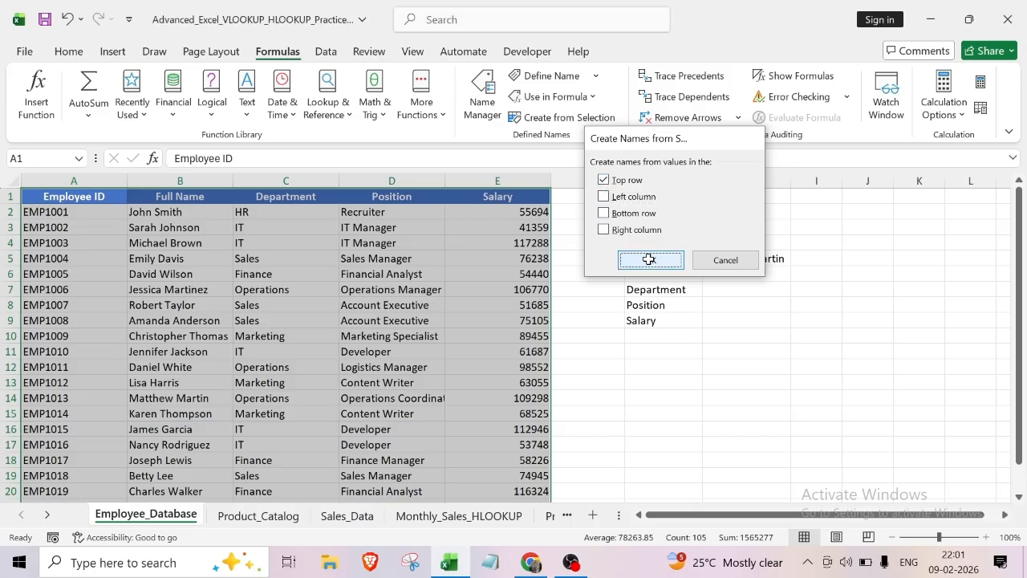
left_click(679, 367)
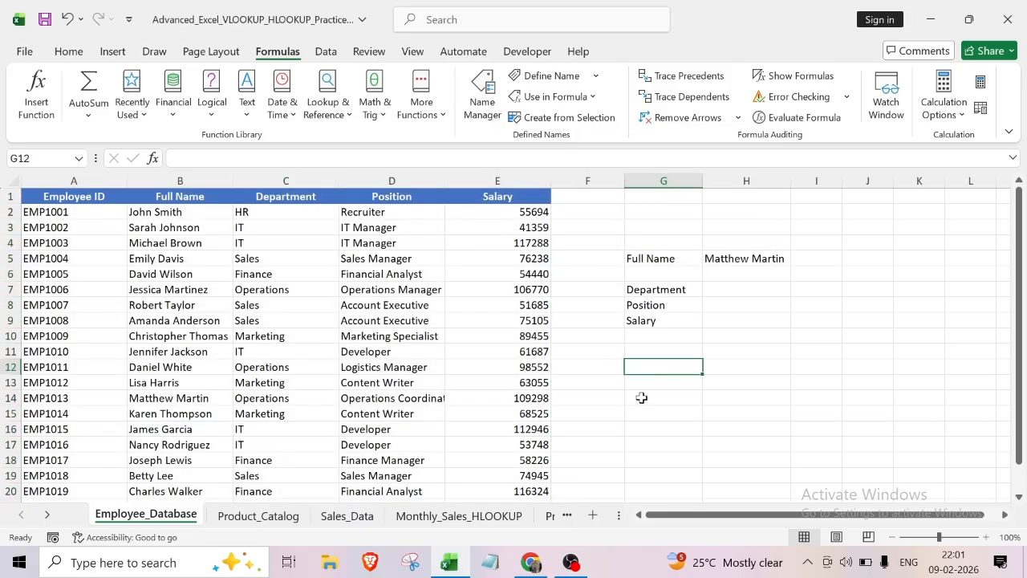
- Review the list of named ranges created from the employee table's headers
left_click(70, 199)
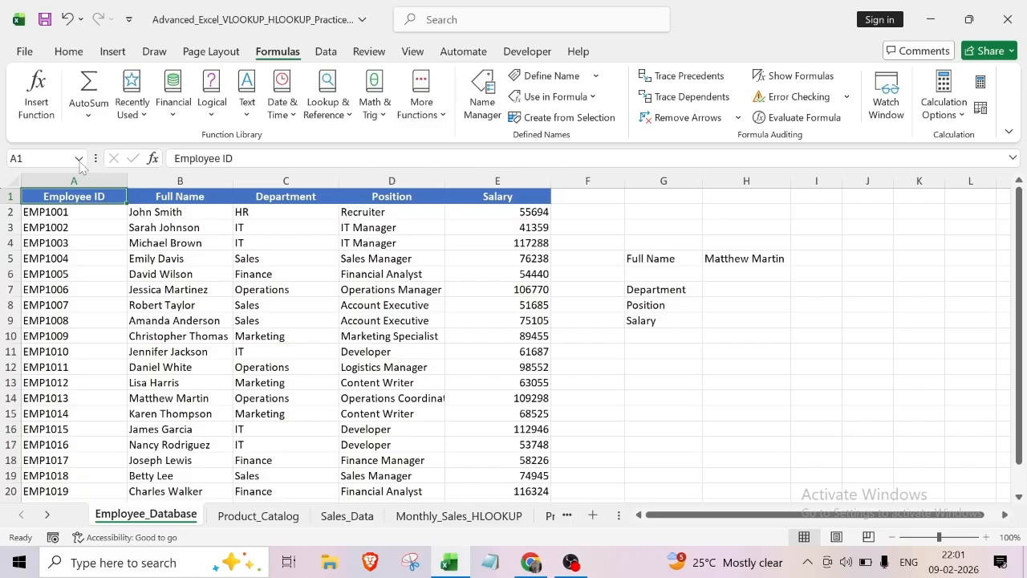
left_click(79, 160)
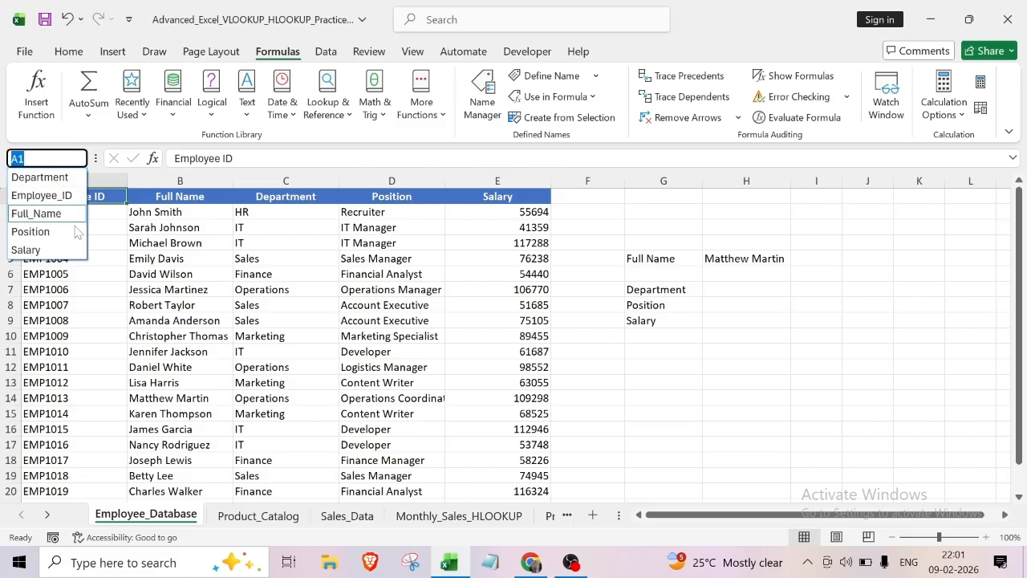
left_click(624, 371)
- Begin an INDEX formula in H7 beside the Department label, using the named range Department as its array
left_click(729, 292)
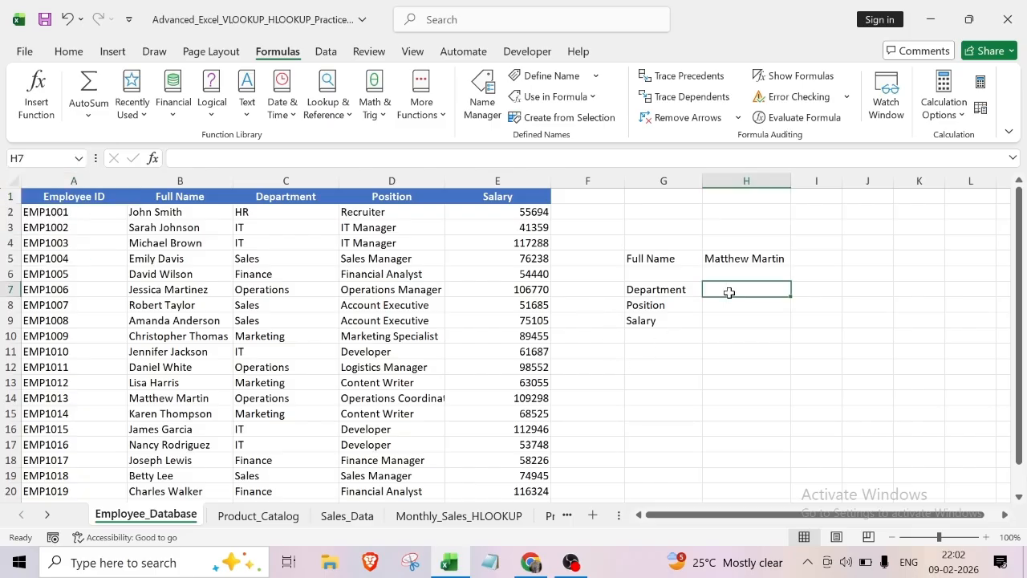
type("=ind")
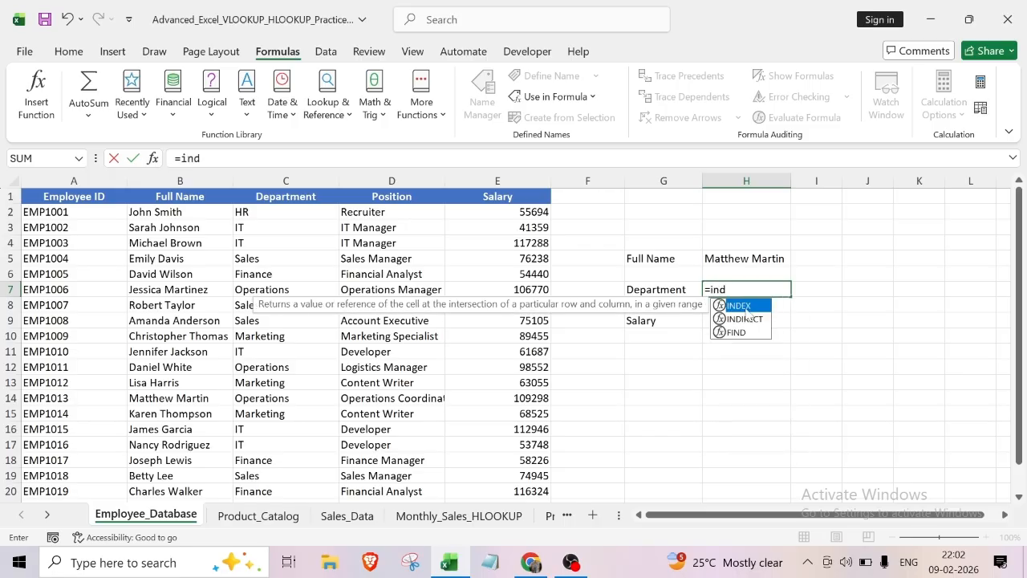
double_click(746, 308)
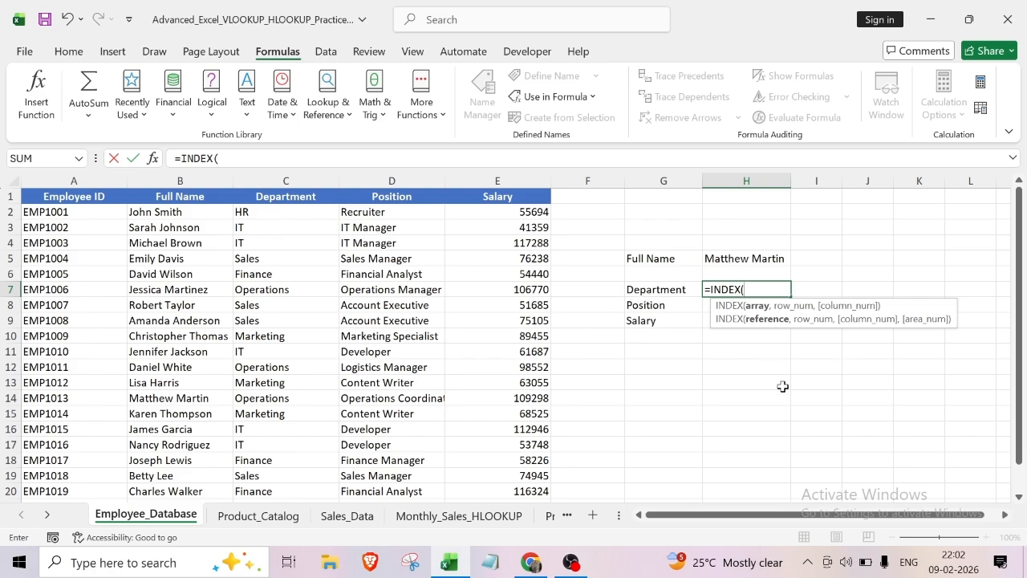
key("F3")
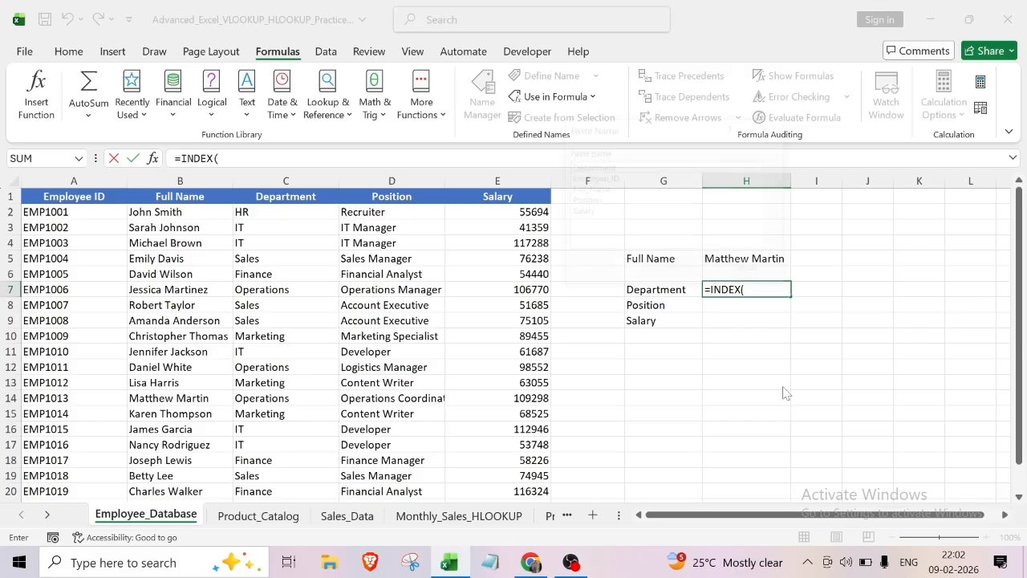
left_click_drag(634, 136, 516, 150)
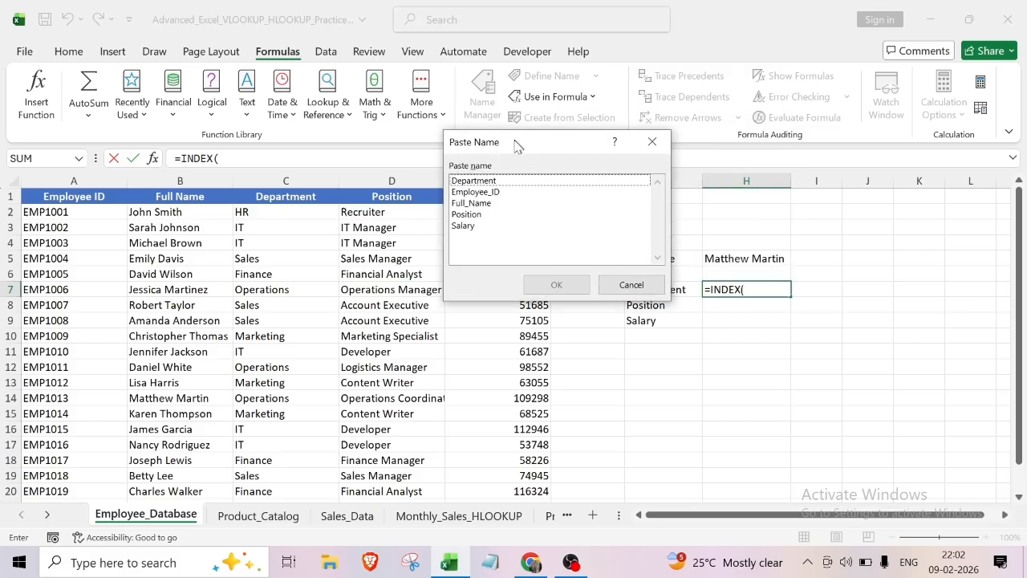
left_click(485, 183)
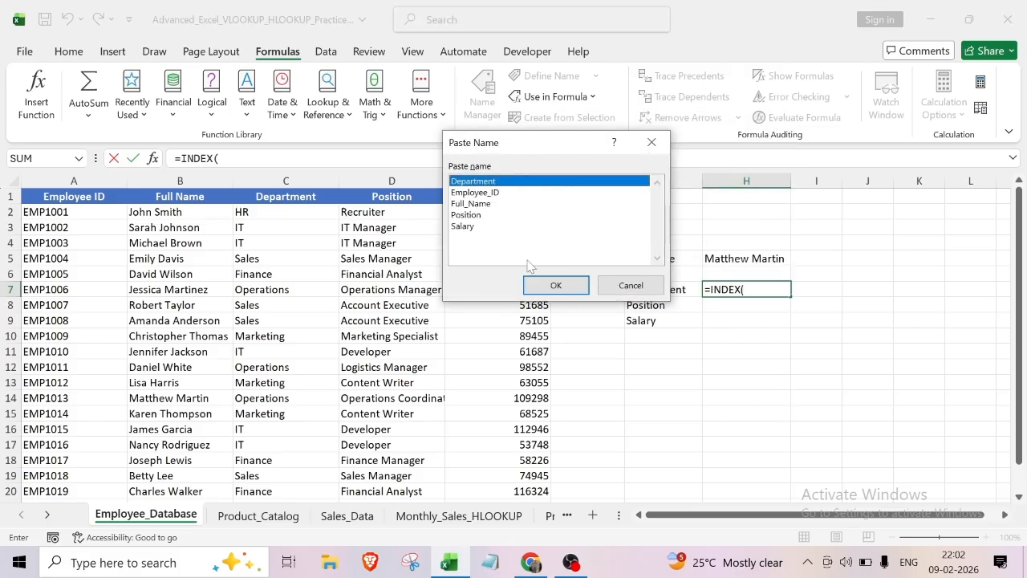
left_click(553, 284)
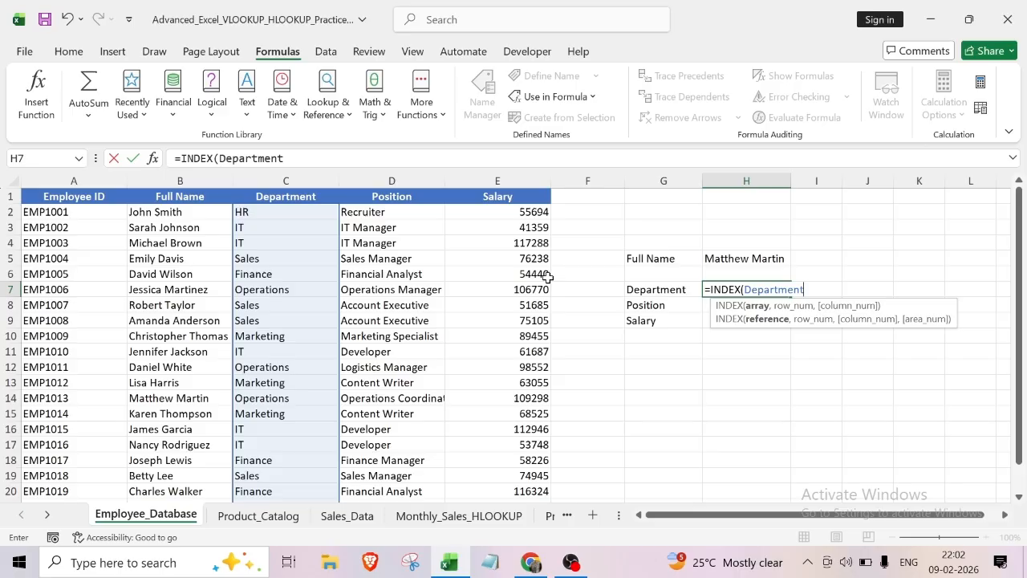
- Add a nested MATCH function as the row number argument of the Department INDEX formula in H7
type(",")
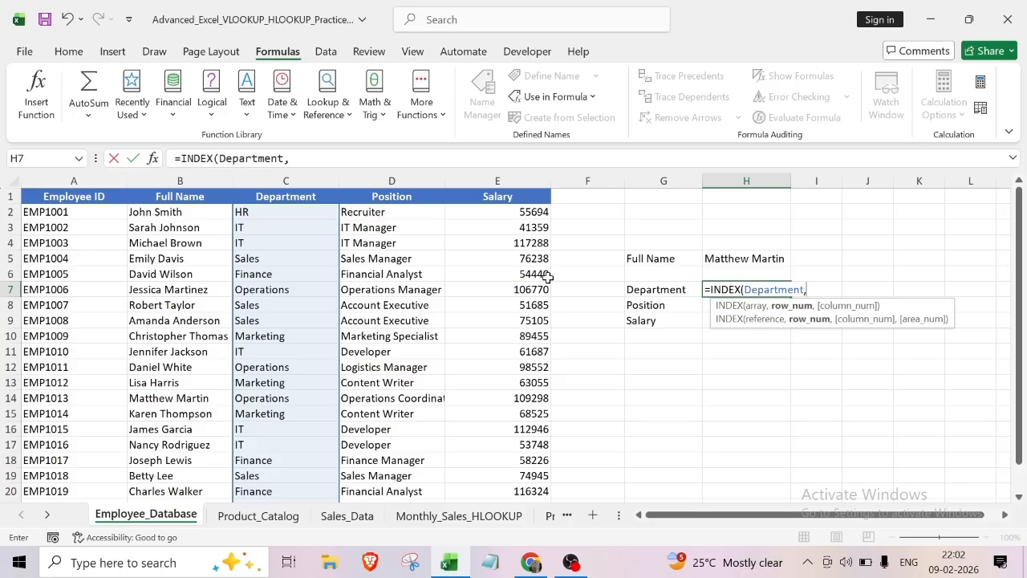
type("matc")
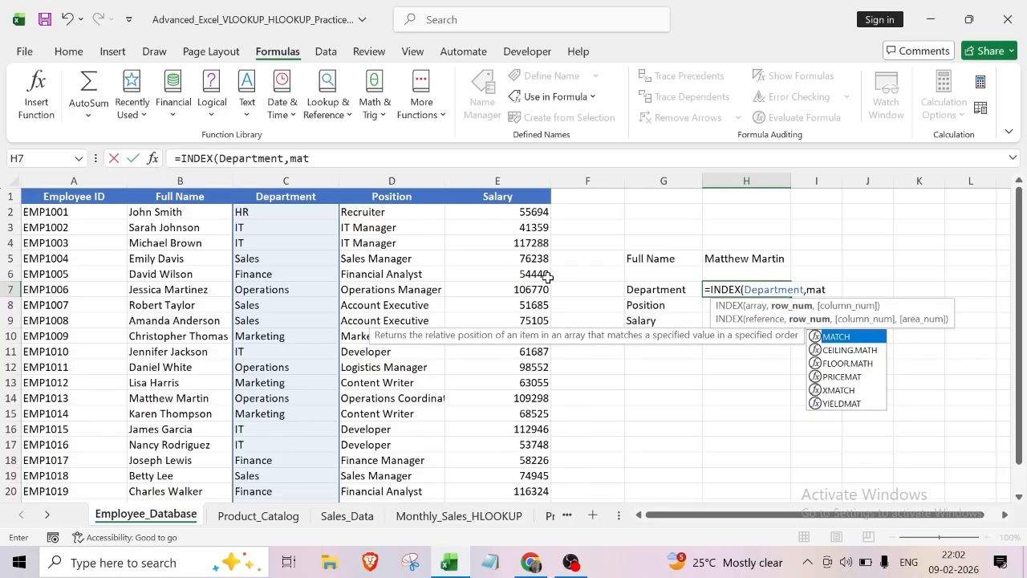
double_click(839, 338)
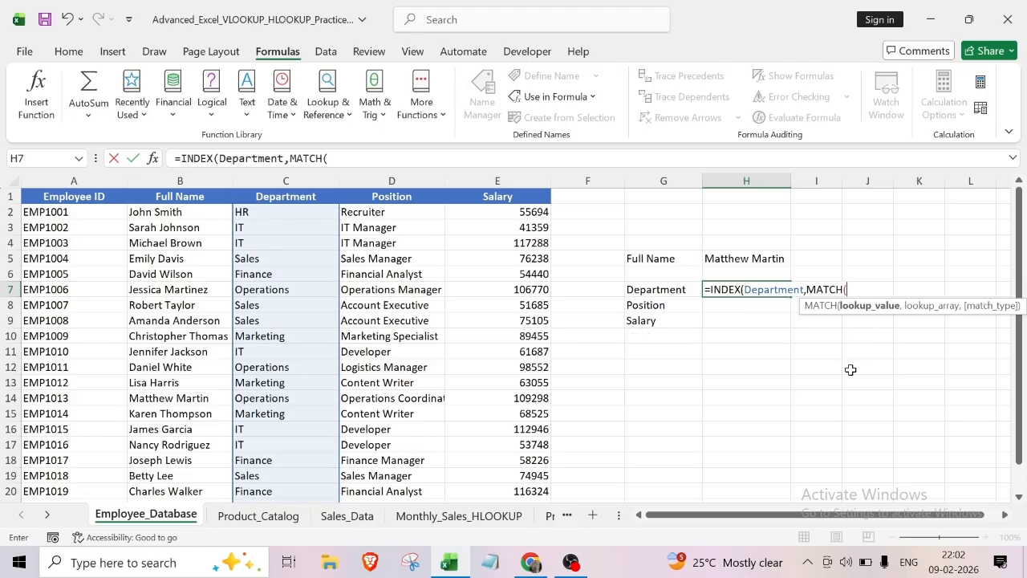
key("F3")
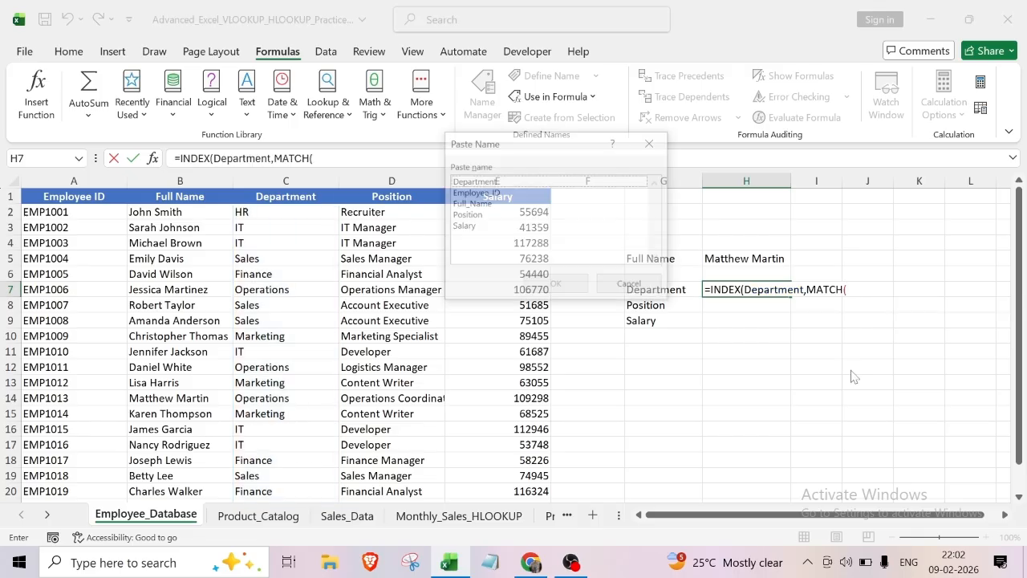
left_click(482, 204)
left_click(555, 286)
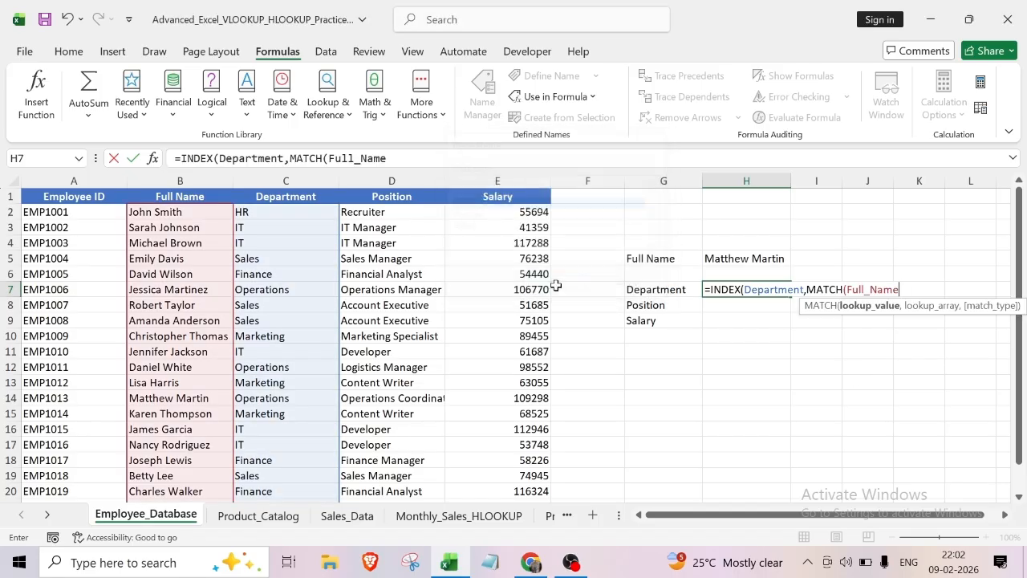
type(",")
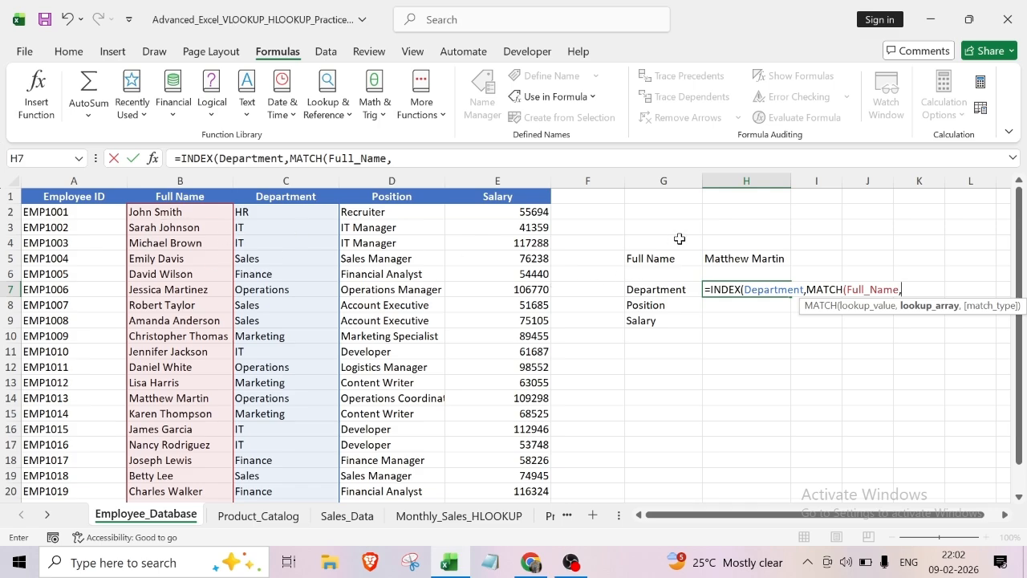
key("BackSpace")
key("BackSpace")
key("BackSpace")
key("BackSpace")
key("BackSpace")
key("BackSpace")
key("BackSpace")
key("BackSpace")
key("BackSpace")
key("BackSpace")
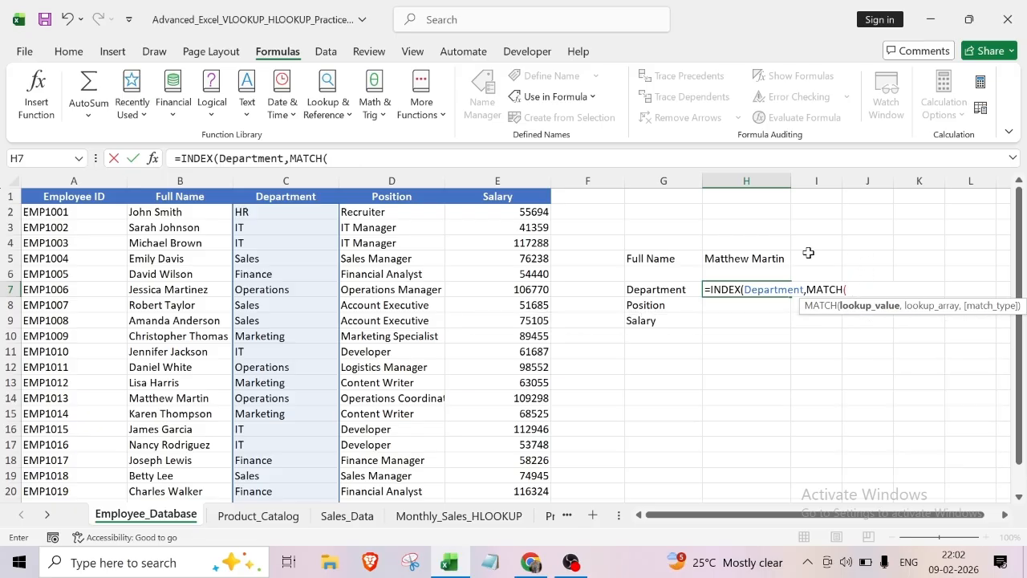
- Complete the MATCH in H7 with lookup value H5, the named range Full_Name and match type 0, and enter the formula
left_click(732, 259)
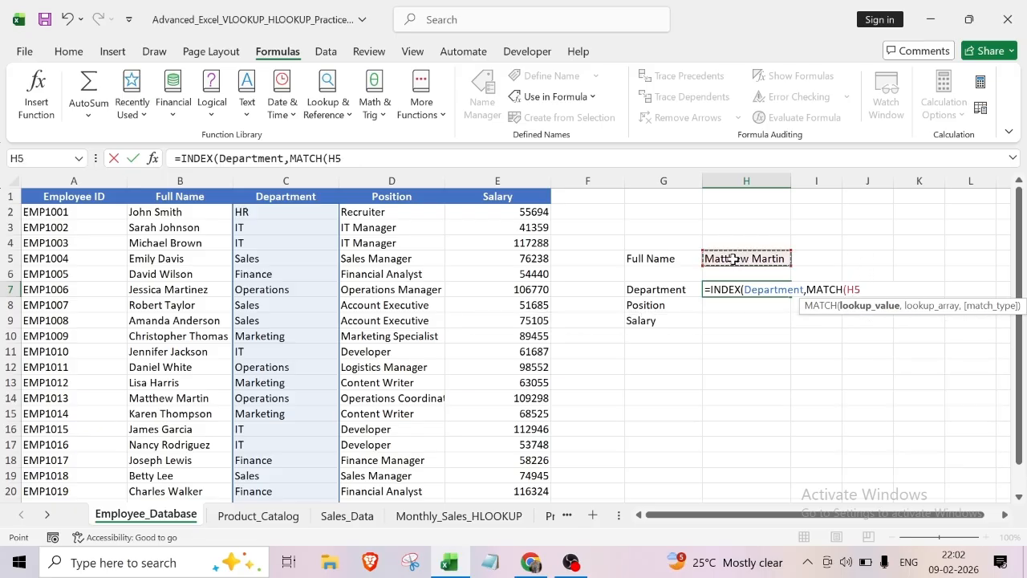
type(",")
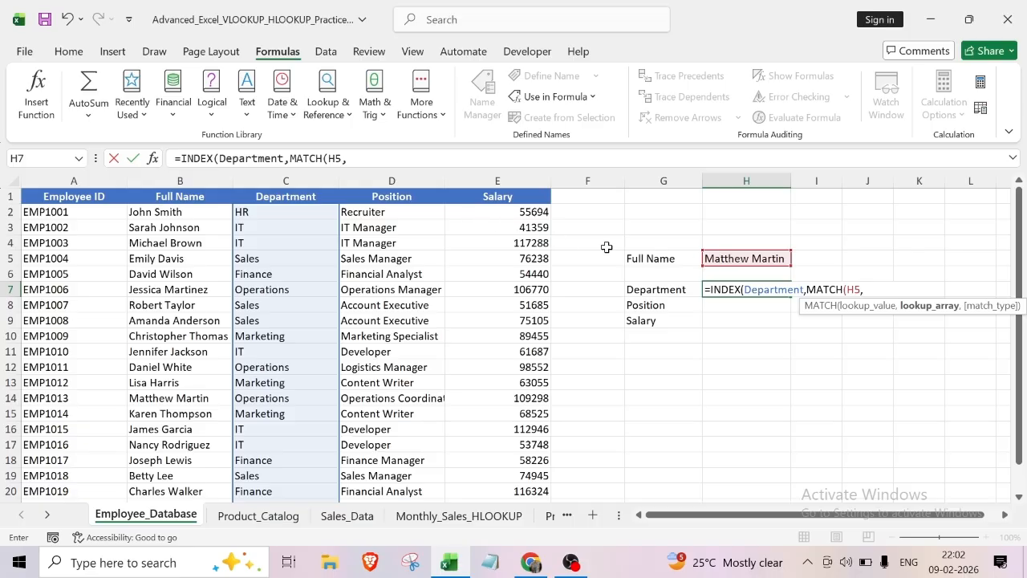
key("F3")
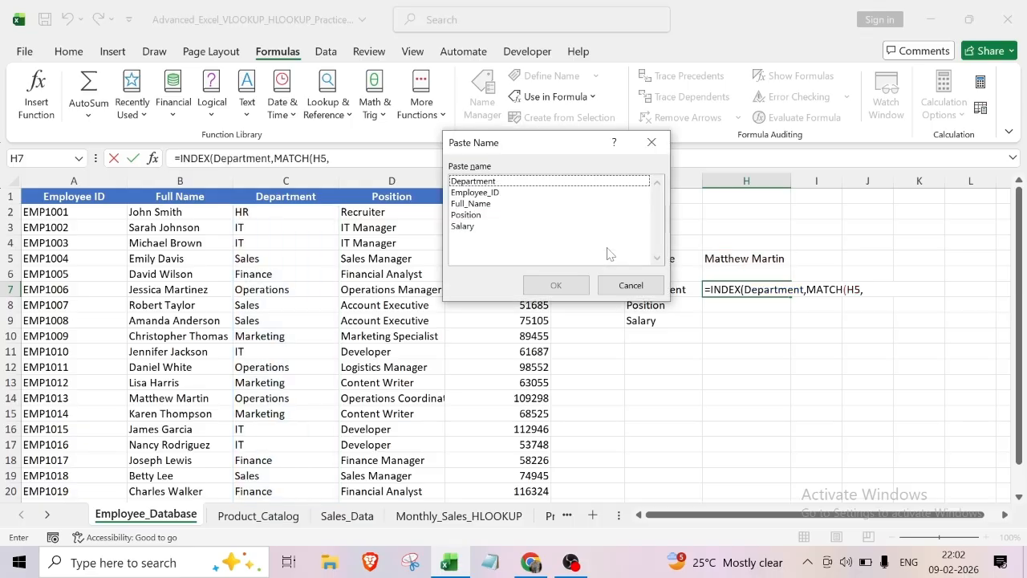
left_click(468, 204)
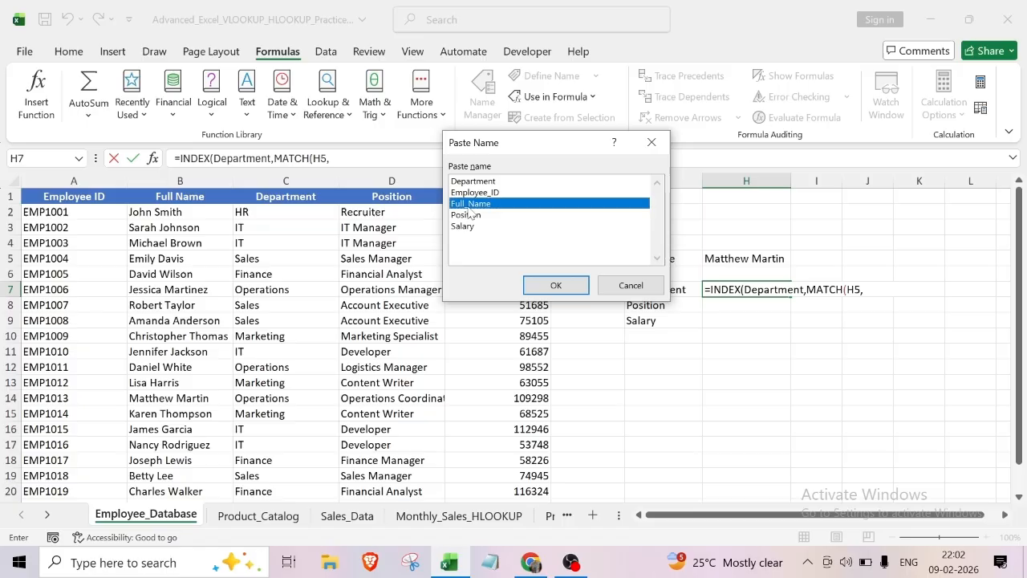
left_click(557, 285)
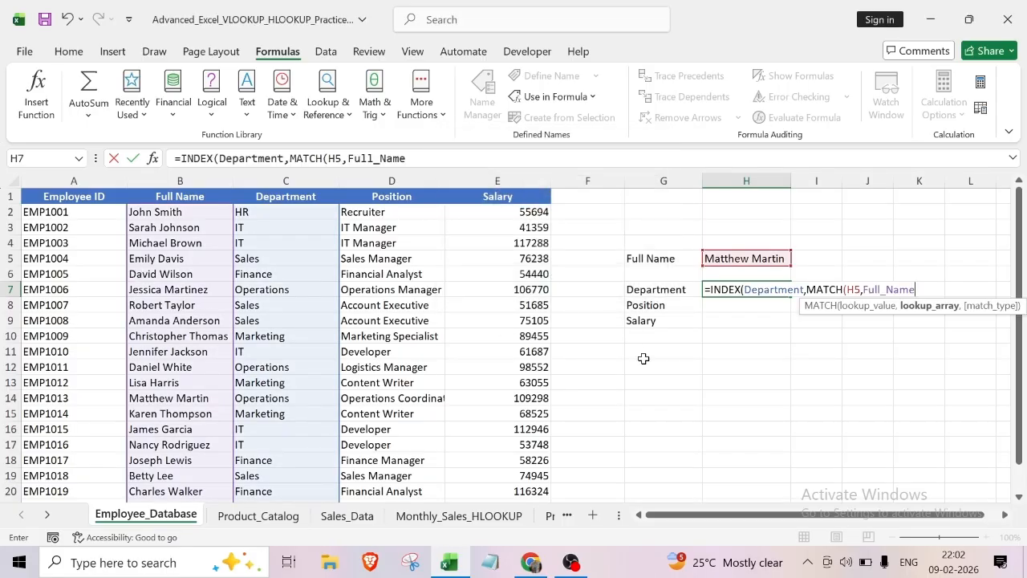
type(",")
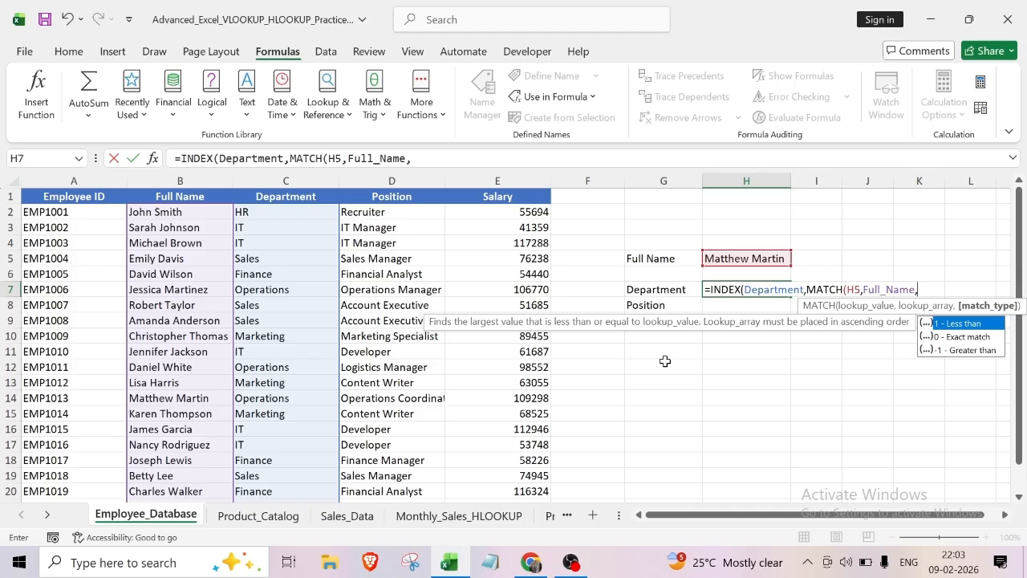
type("0")
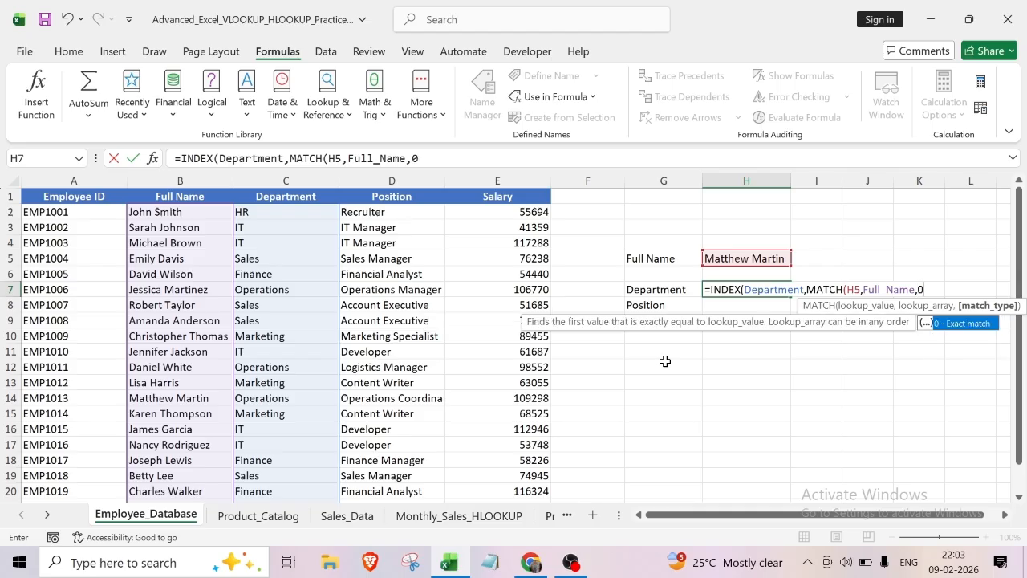
type(")")
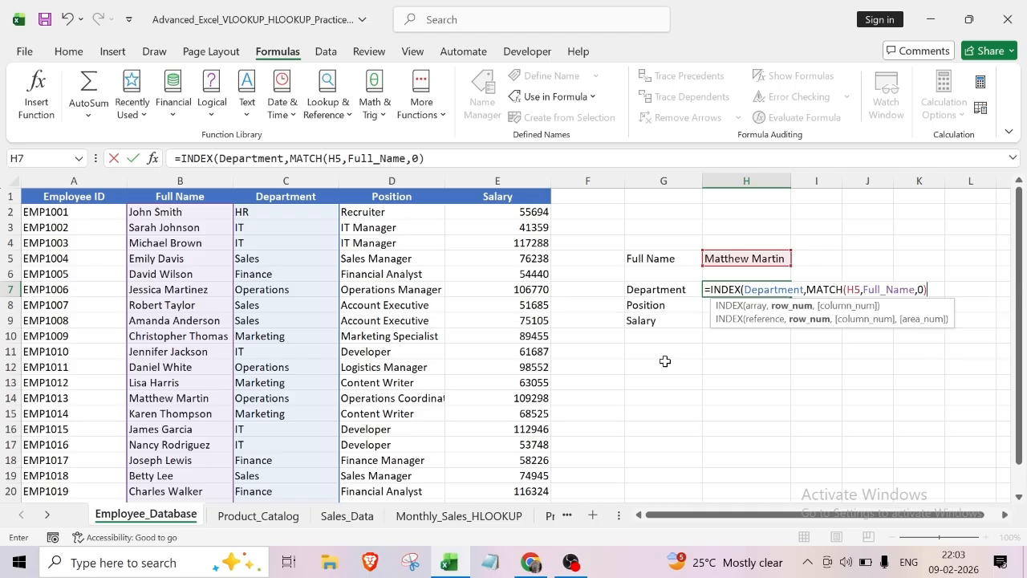
key("Return")
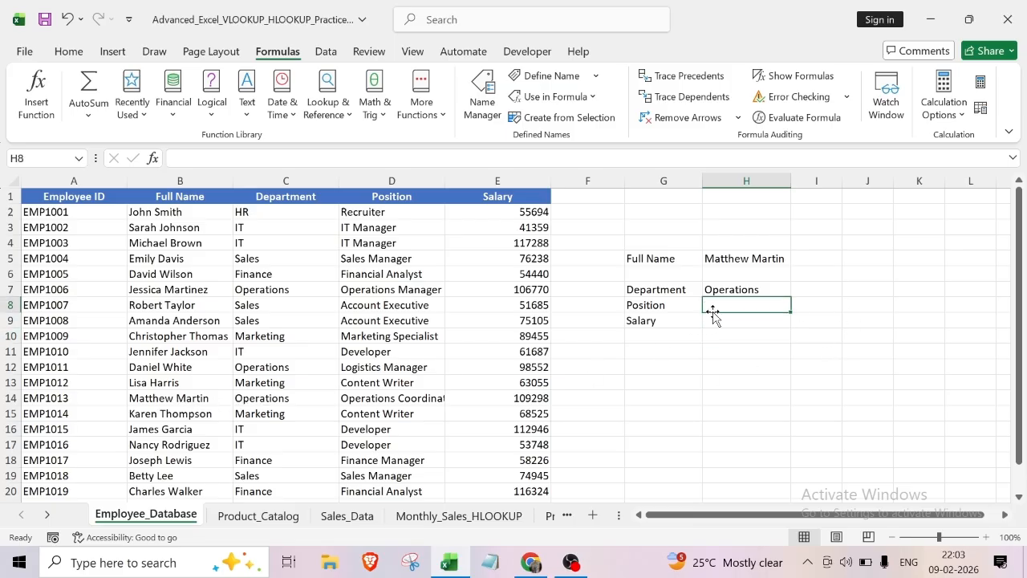
- Begin an INDEX formula in H8 beside the Position label, using the named range Position as its array
type("=ind")
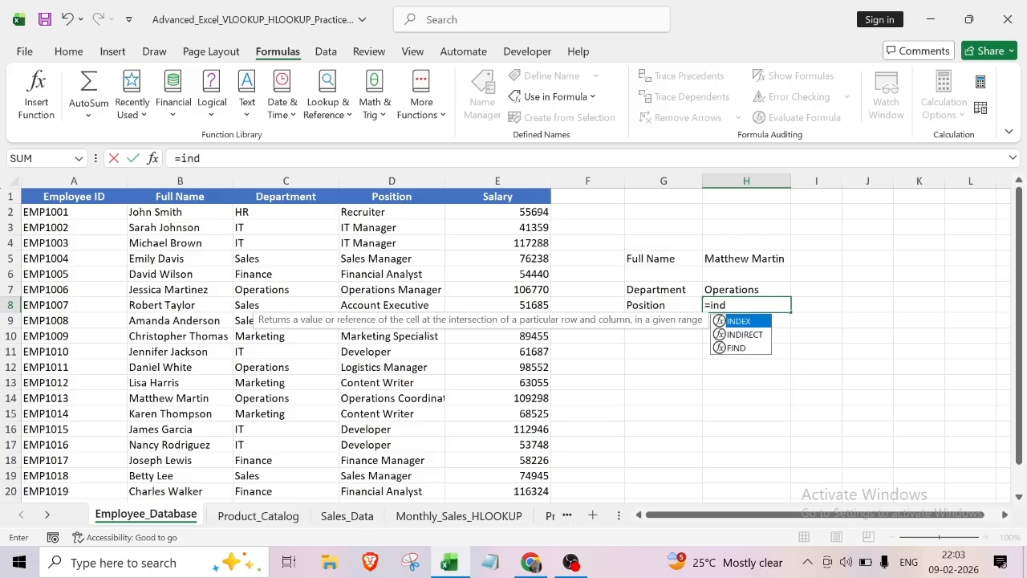
type("ex")
double_click(736, 322)
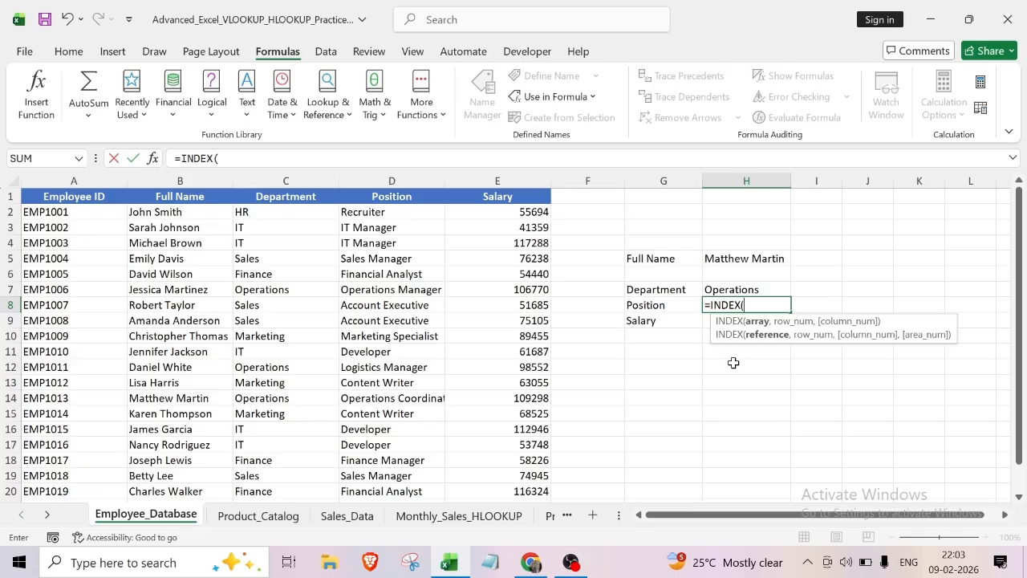
key("F3")
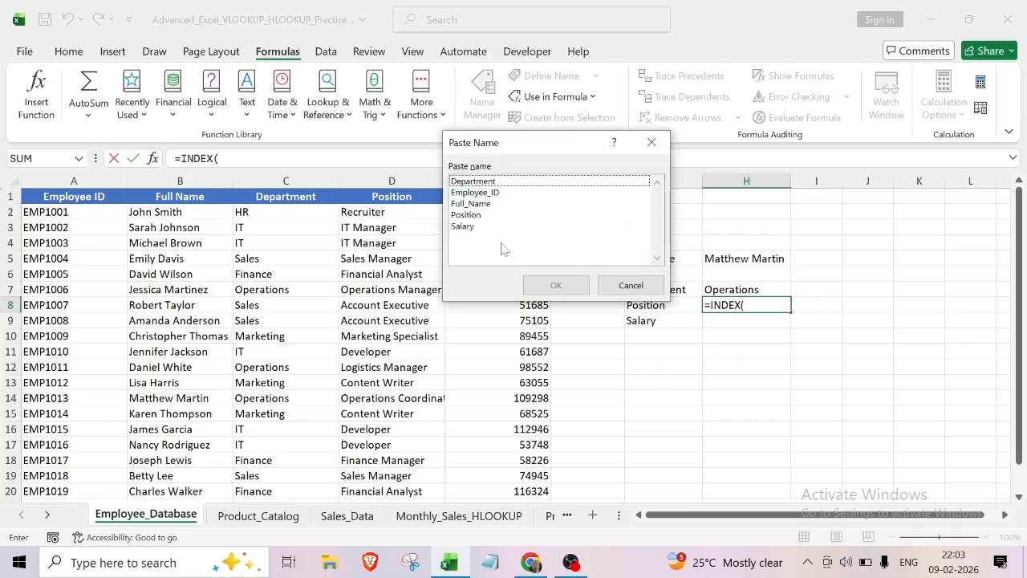
left_click(474, 215)
left_click(557, 286)
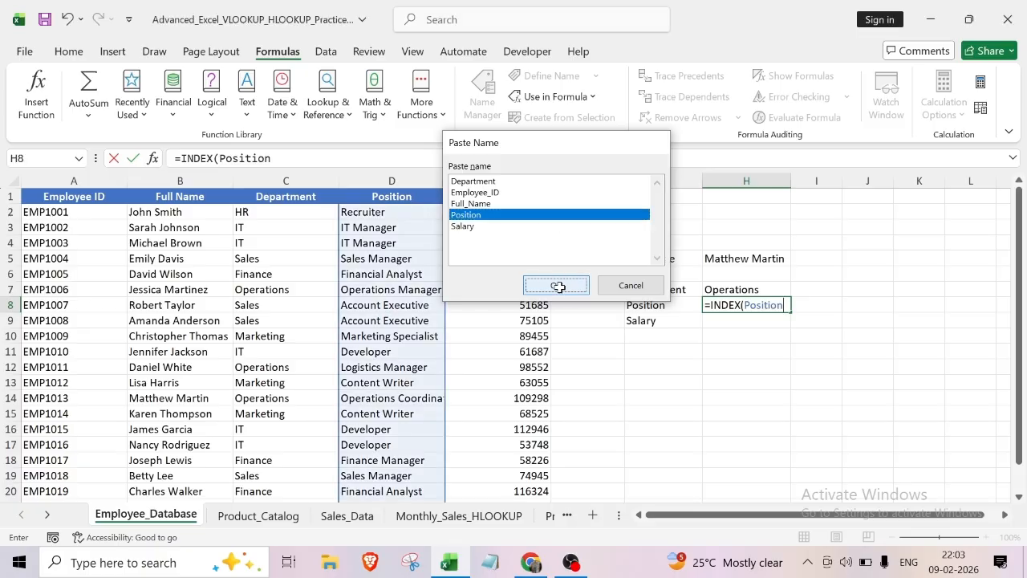
type(",")
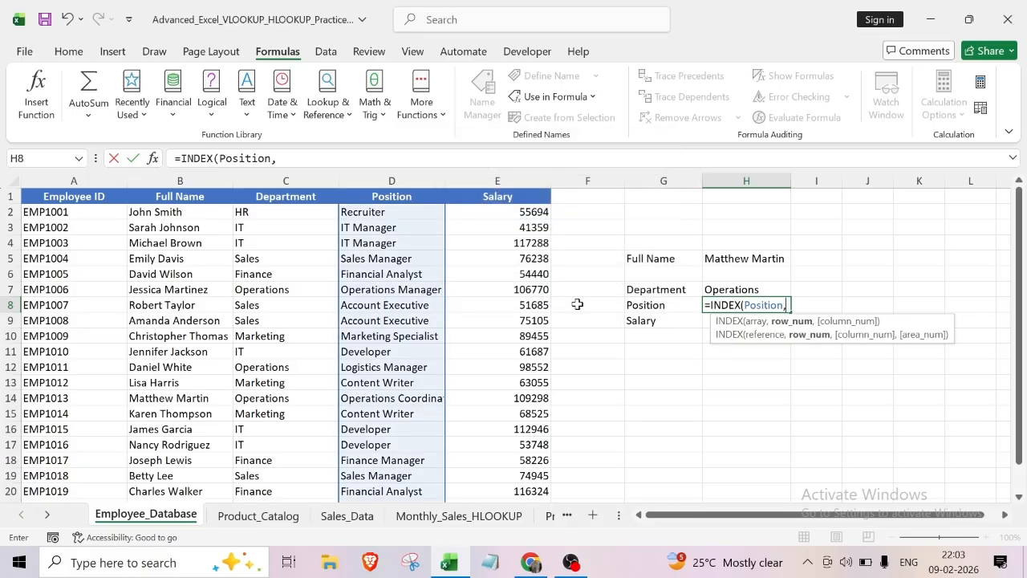
- Complete the Position formula in H8 with MATCH(H5,Full_Name,0) as the row number, and enter it
type("matc")
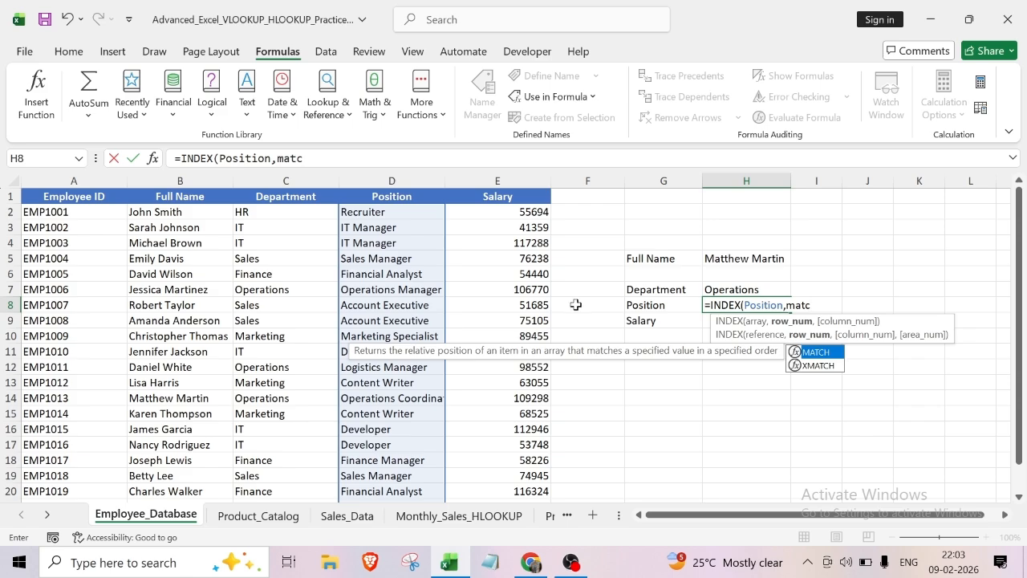
double_click(811, 353)
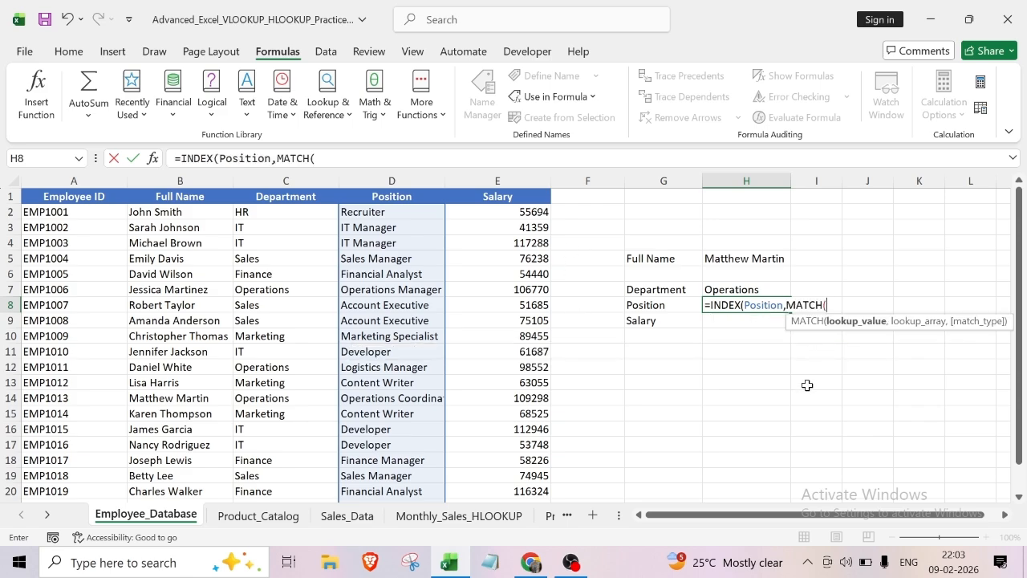
left_click(728, 262)
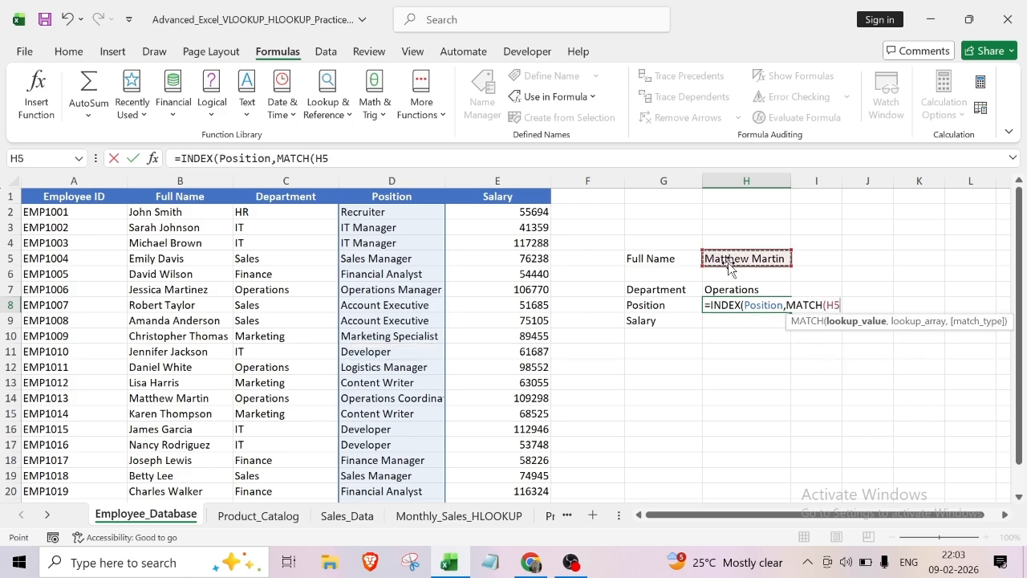
type(",")
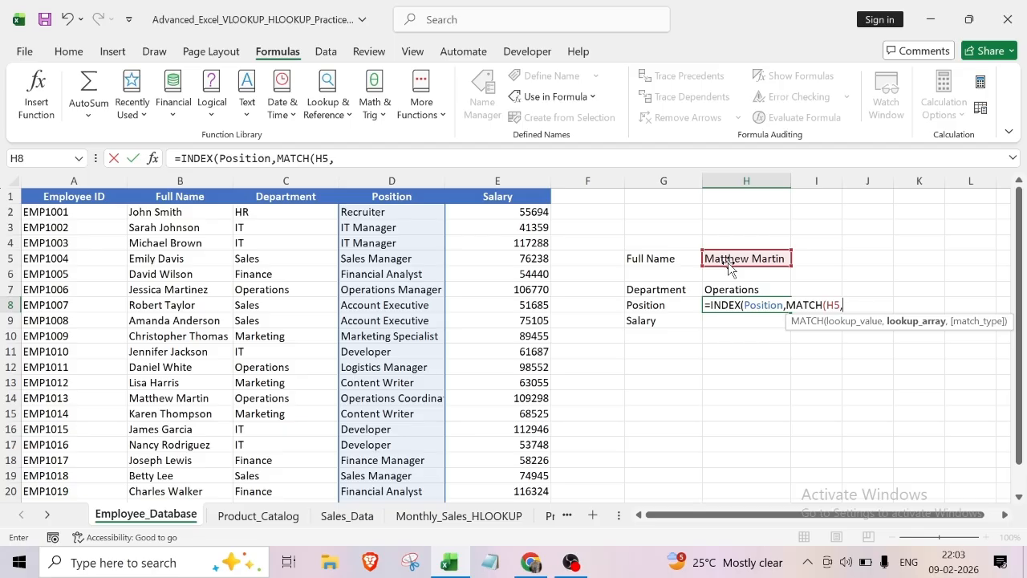
key("F3")
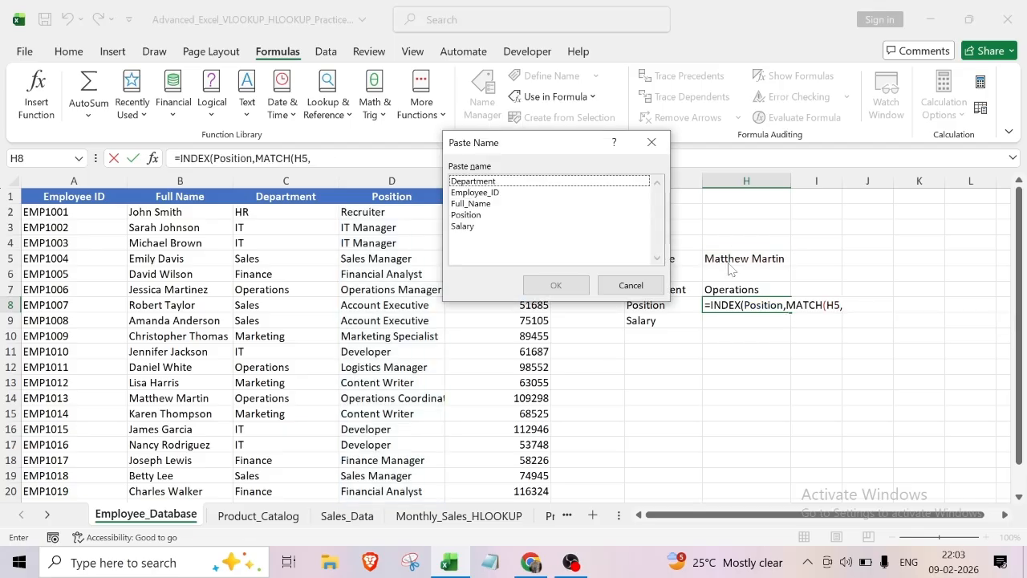
left_click(471, 204)
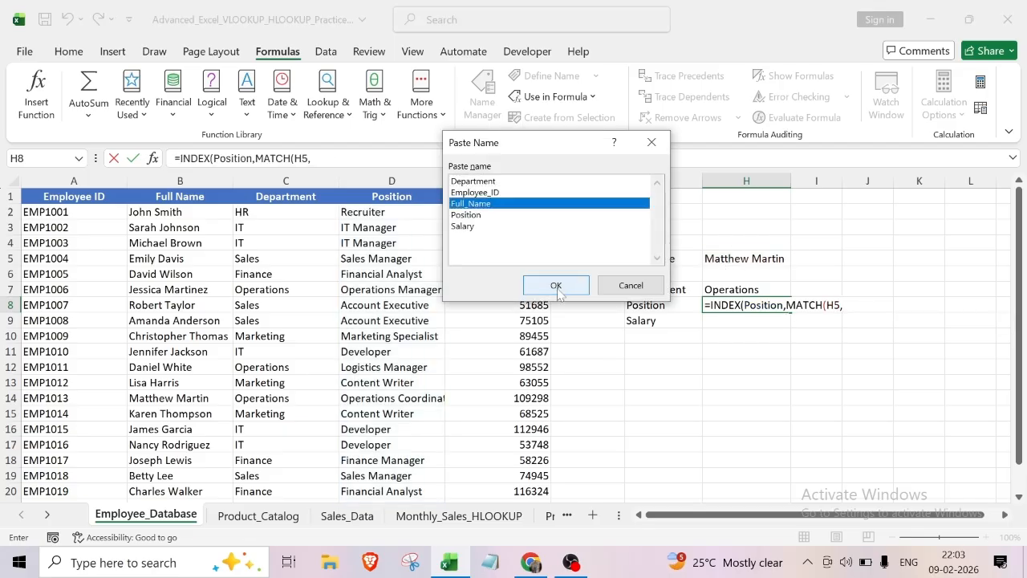
left_click(560, 283)
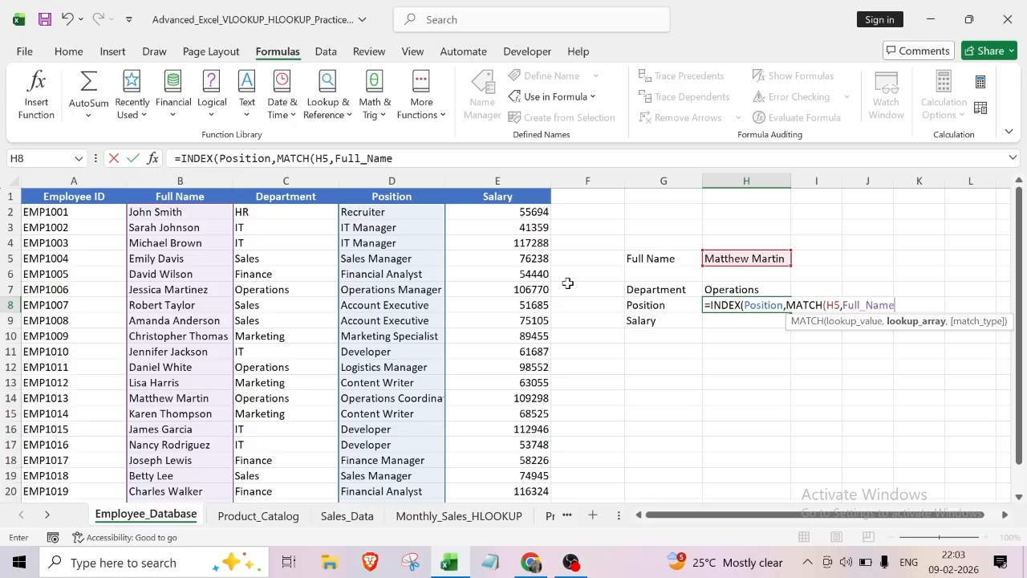
type(",")
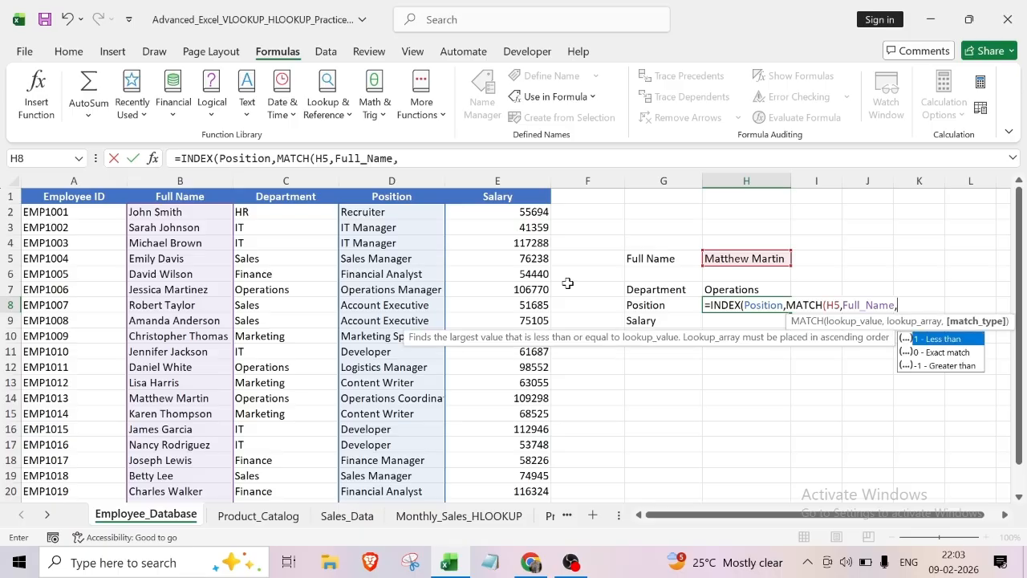
type("0")
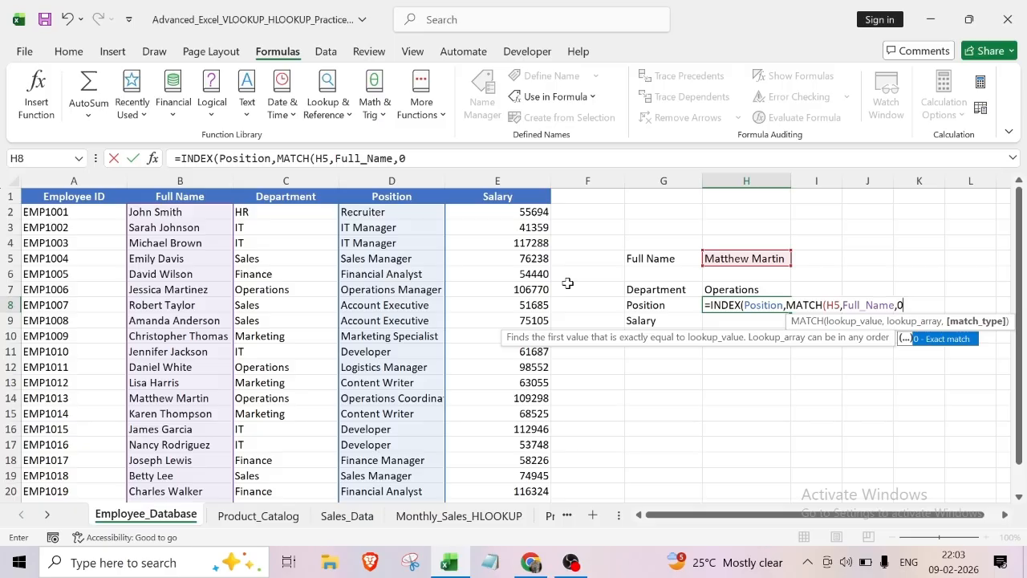
type(")")
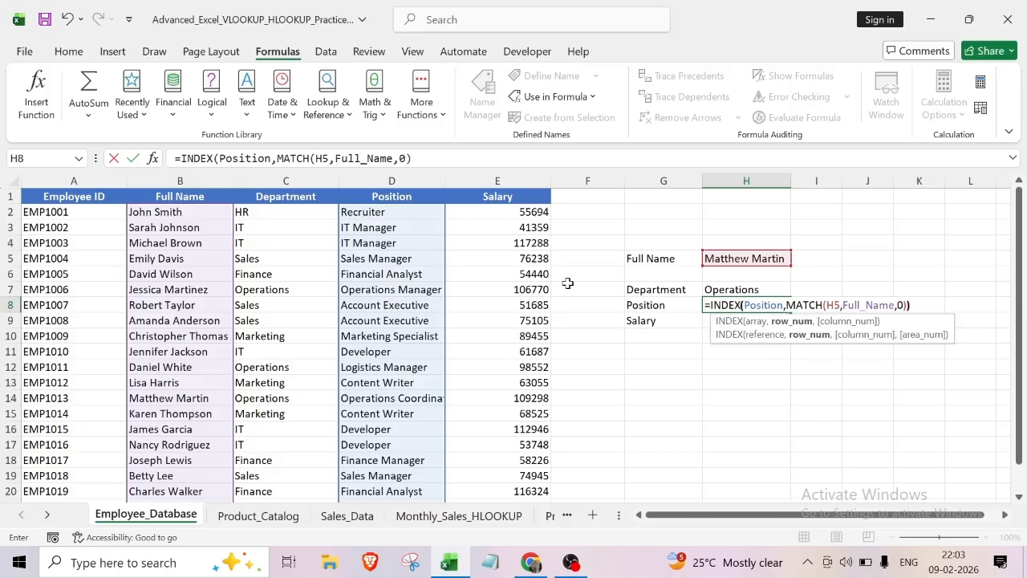
type(")")
key("Return")
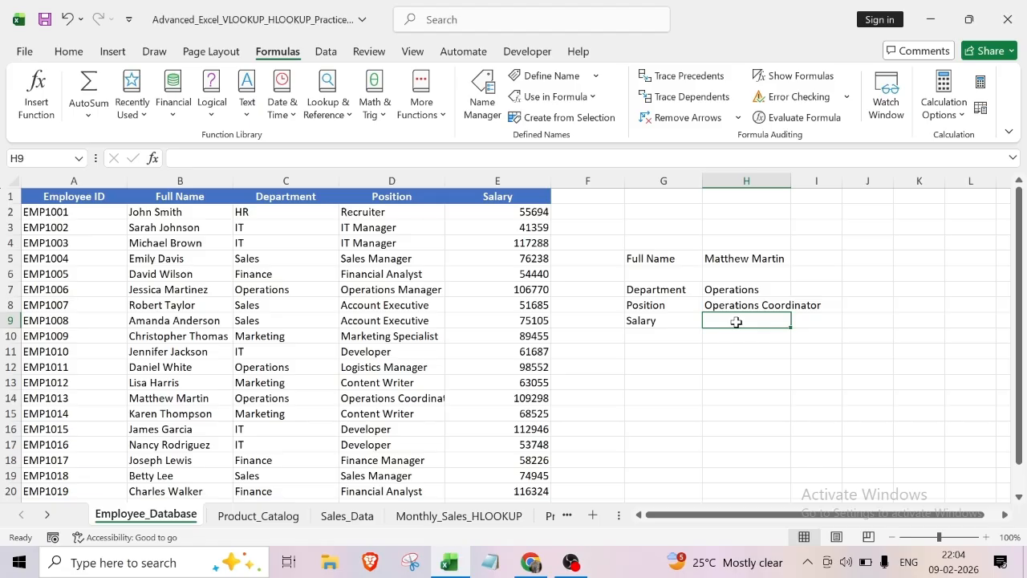
- Begin an INDEX formula in H9 beside the Salary label, using the named range Salary as its array
type("=ind")
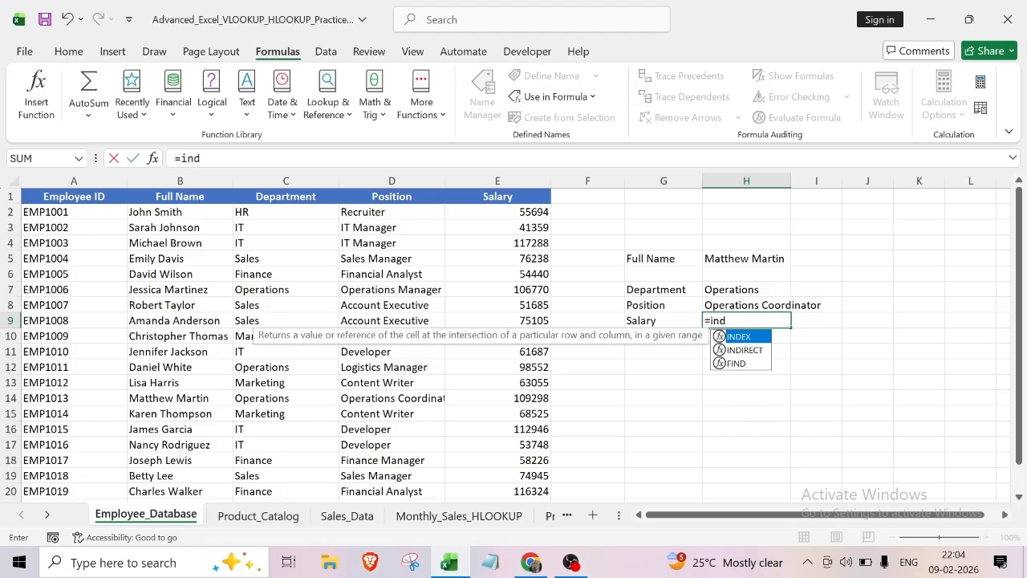
type("e")
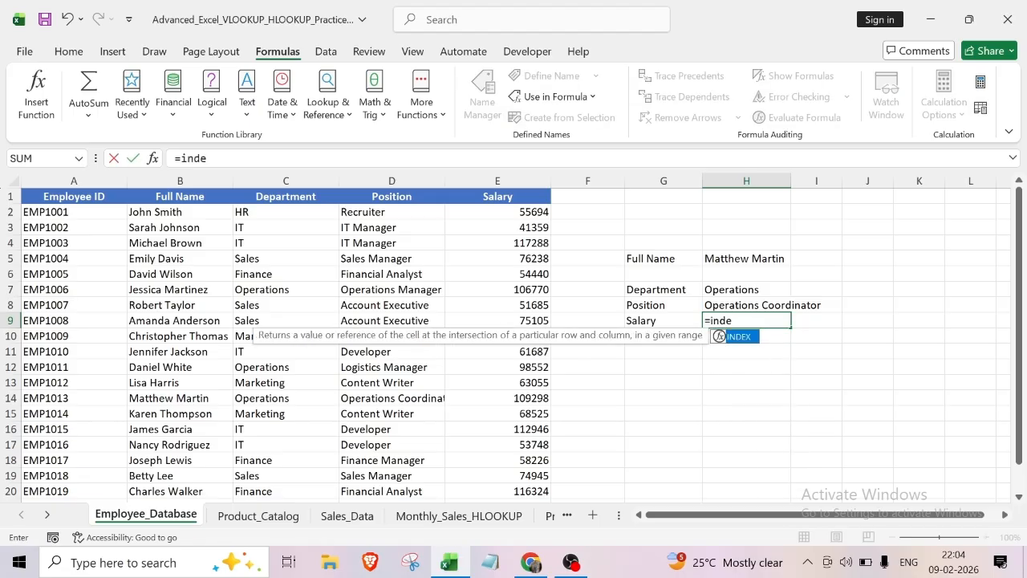
double_click(740, 338)
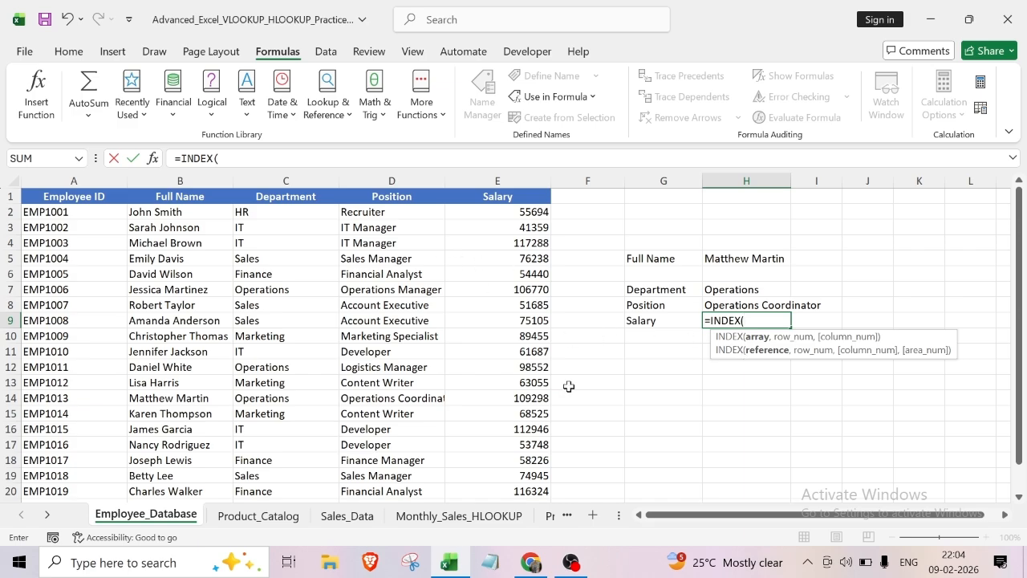
key("F3")
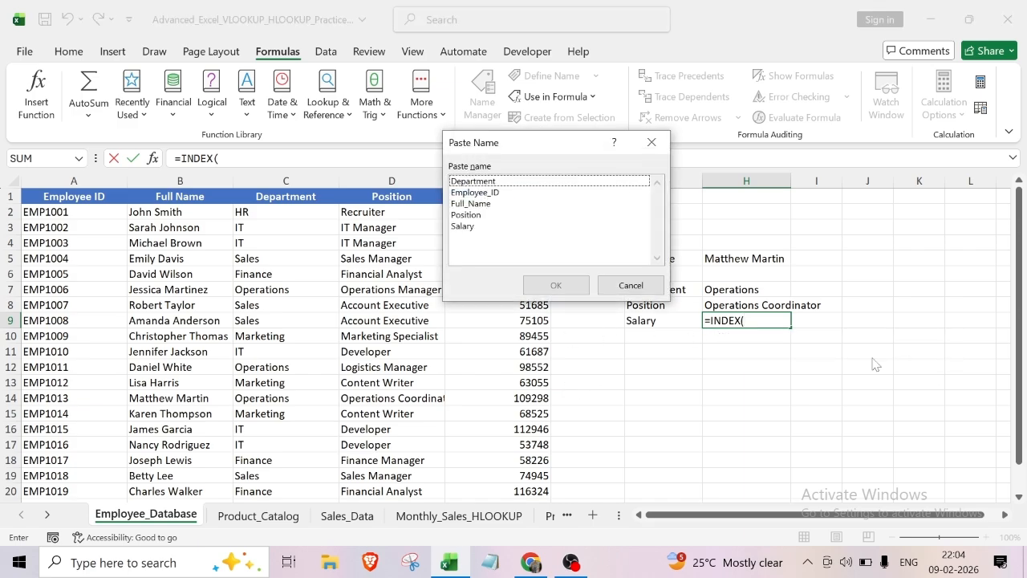
left_click(463, 226)
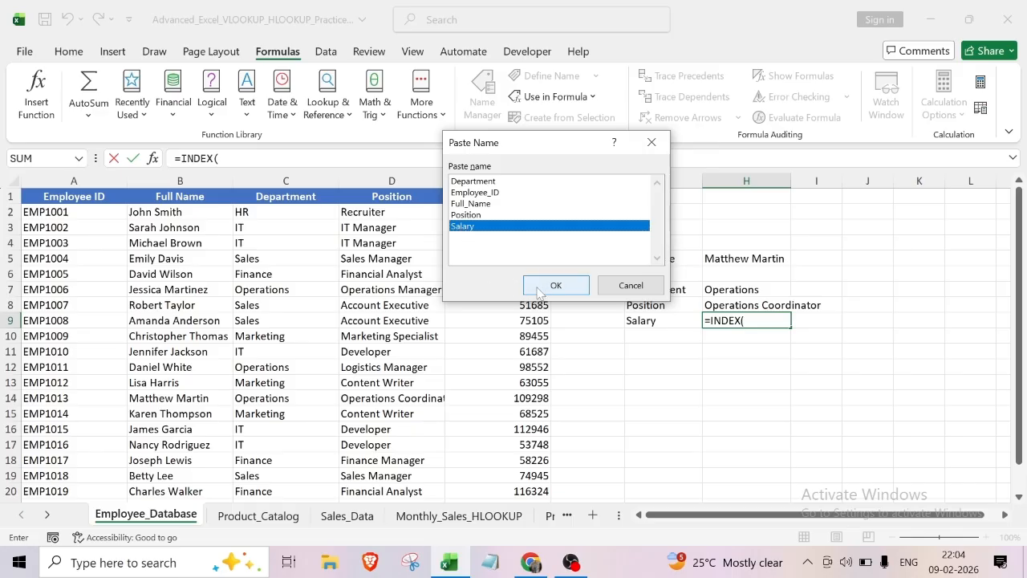
left_click(540, 289)
type(",")
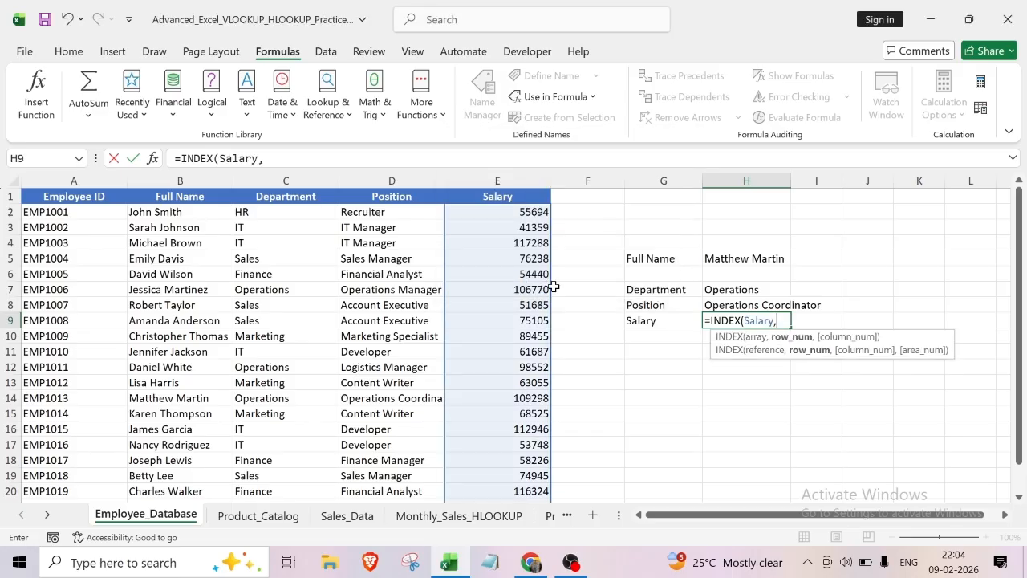
- Complete the Salary formula in H9 with MATCH(H5,Full_Name,0) as the row number, and enter it
type("matc")
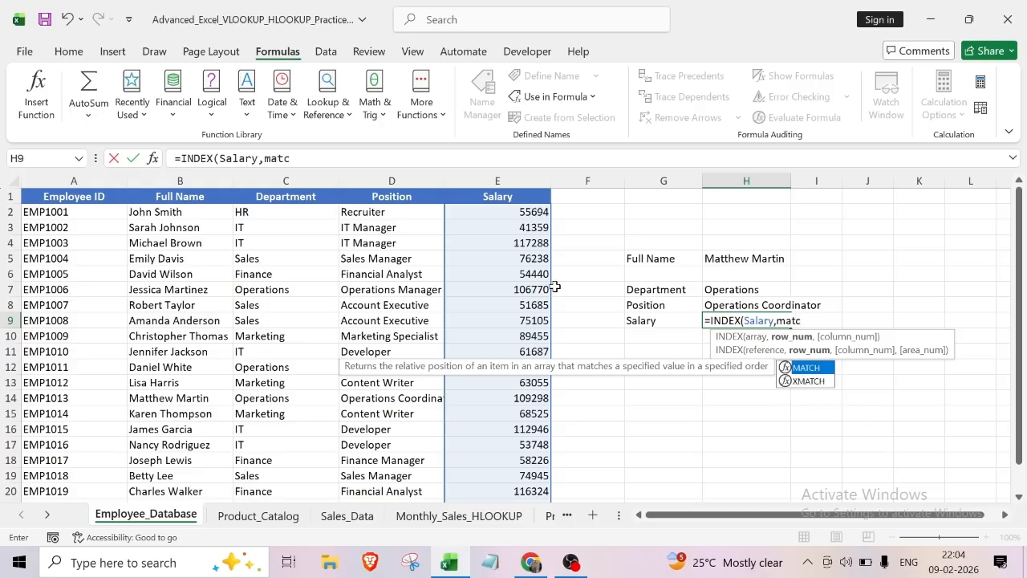
double_click(804, 368)
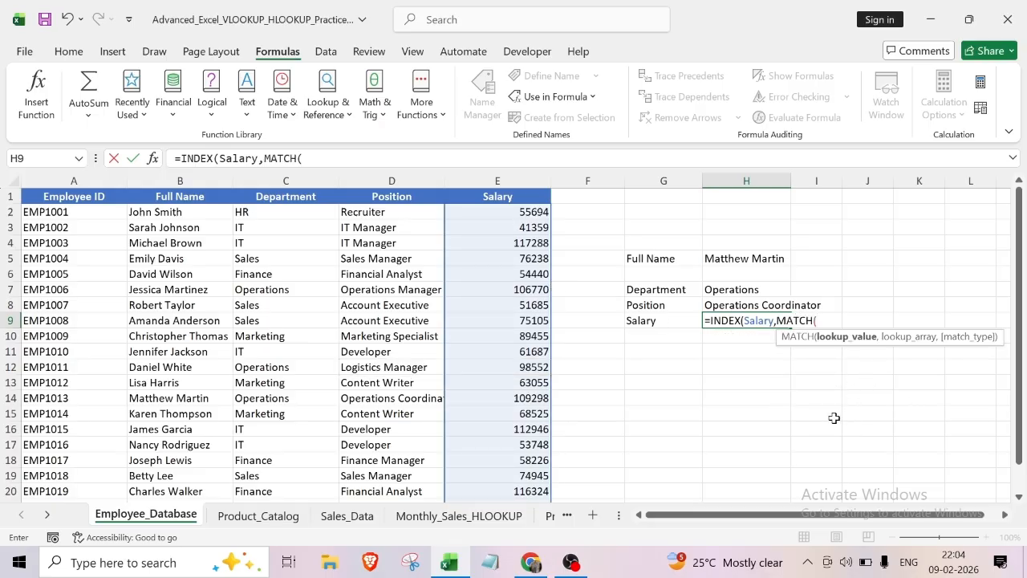
left_click(743, 261)
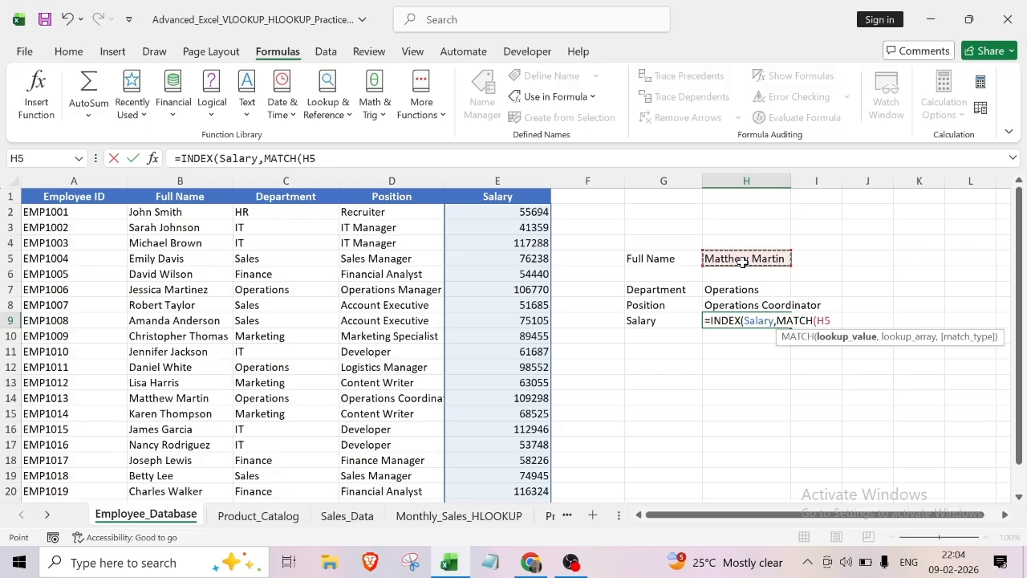
type(",")
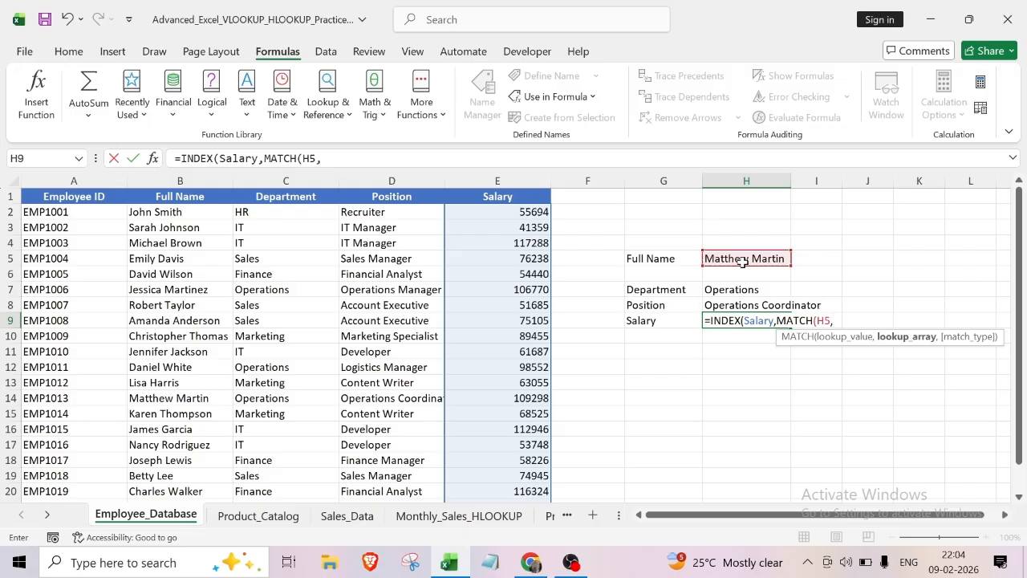
key("F3")
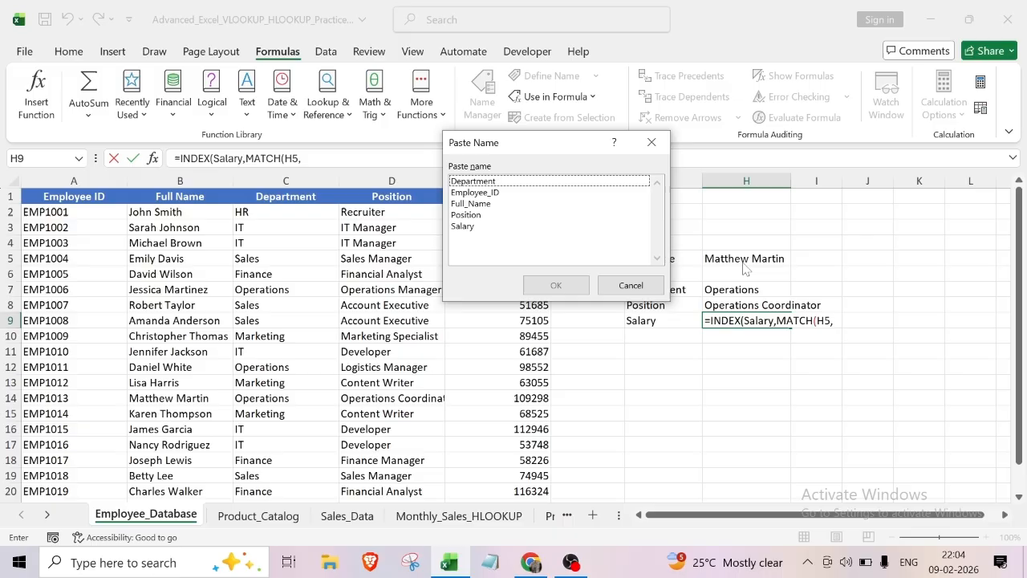
left_click(473, 204)
left_click(557, 286)
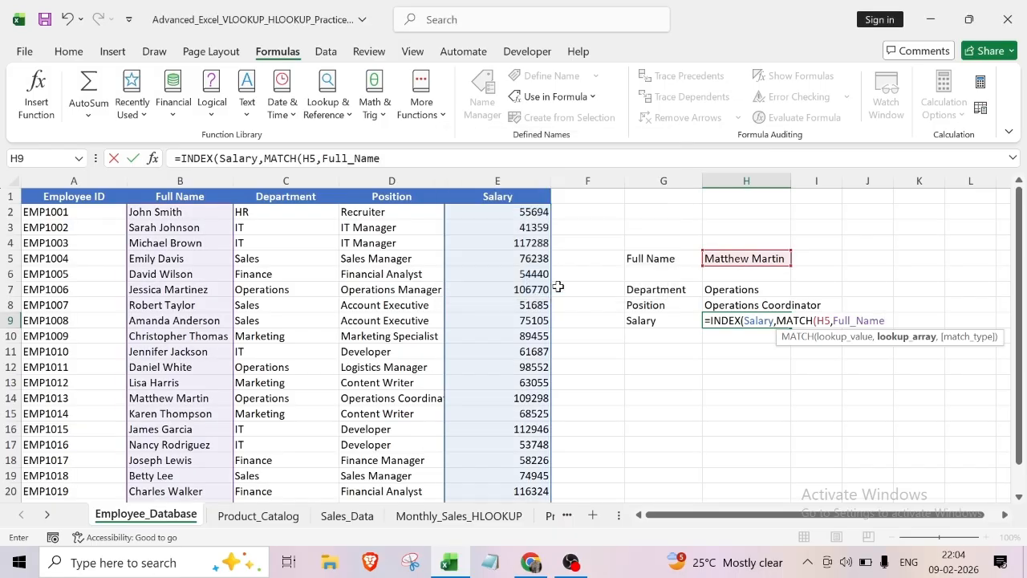
type(",")
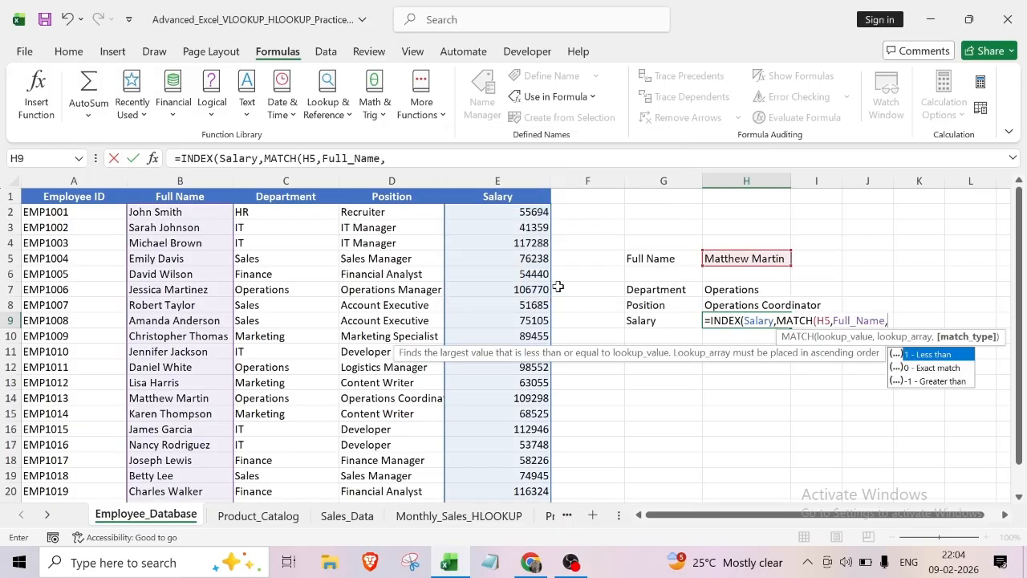
type("0")
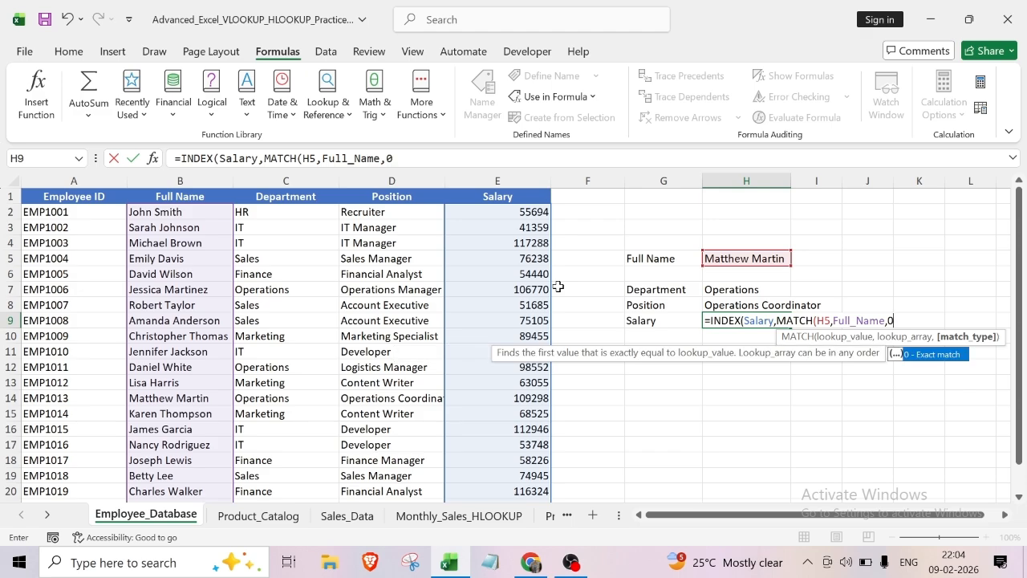
type(")")
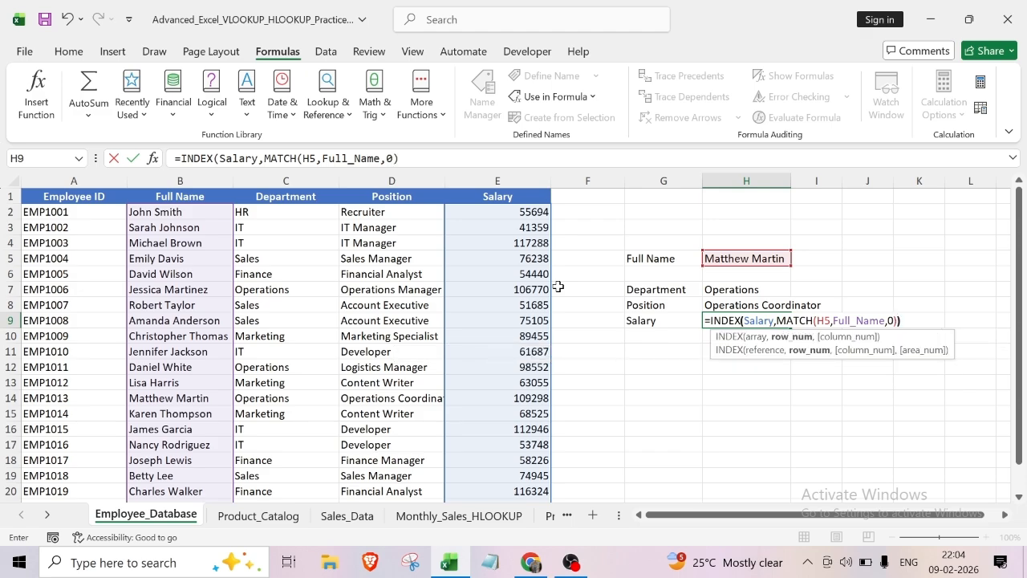
type(")")
key("Return")
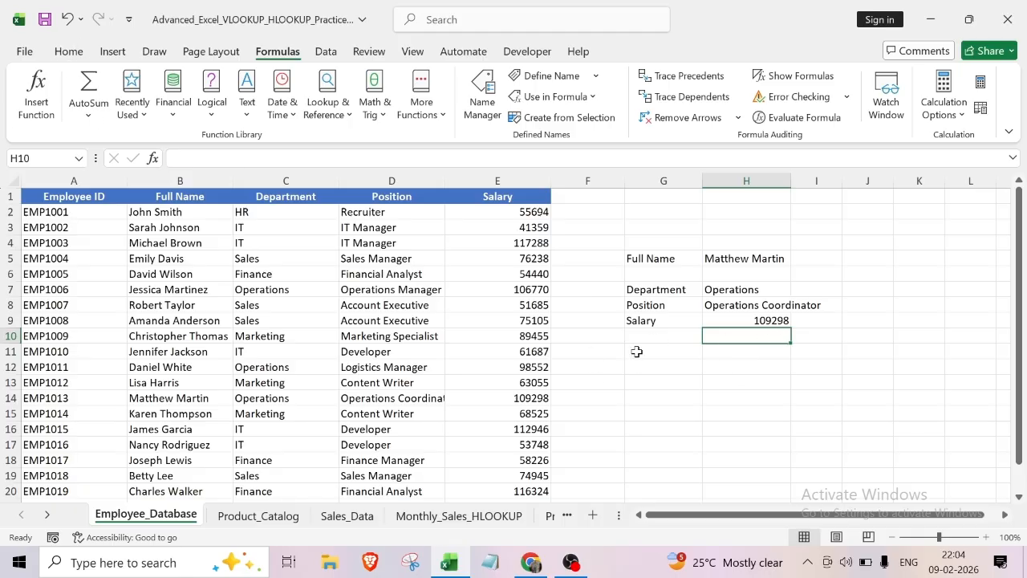
left_click_drag(593, 243, 746, 380)
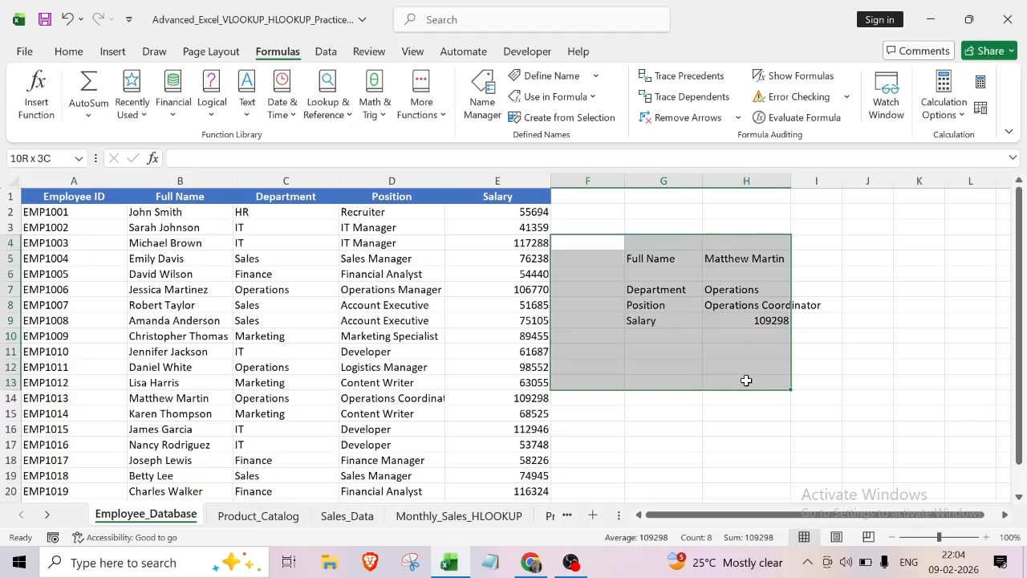
left_click(865, 379)
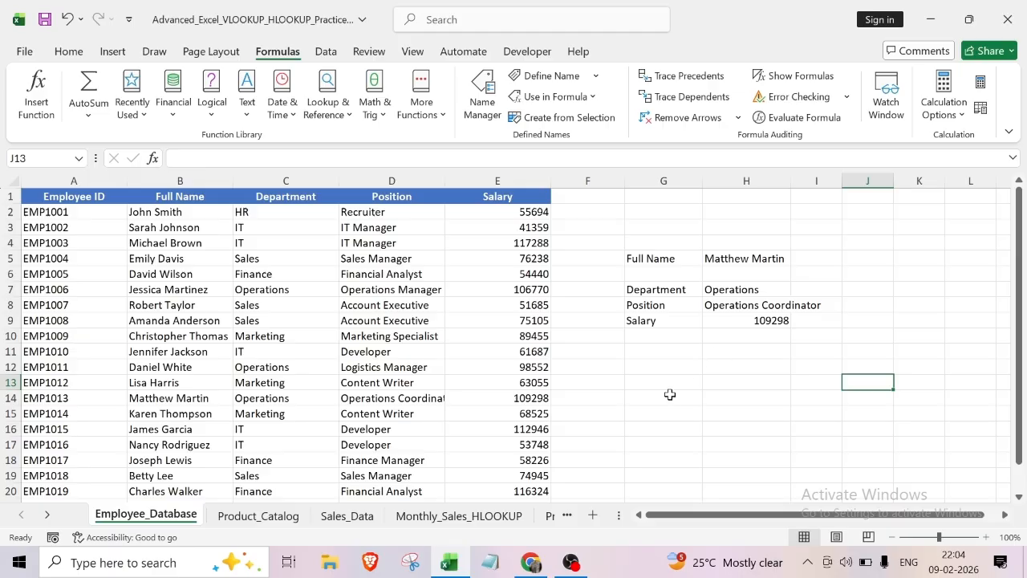
scroll(633, 408, "down", 5)
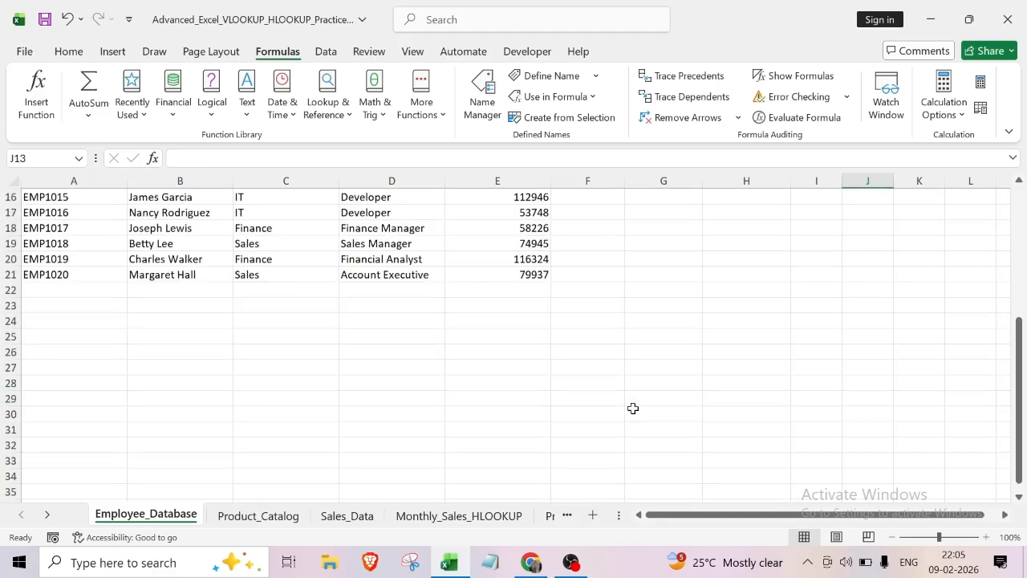
scroll(633, 408, "up", 5)
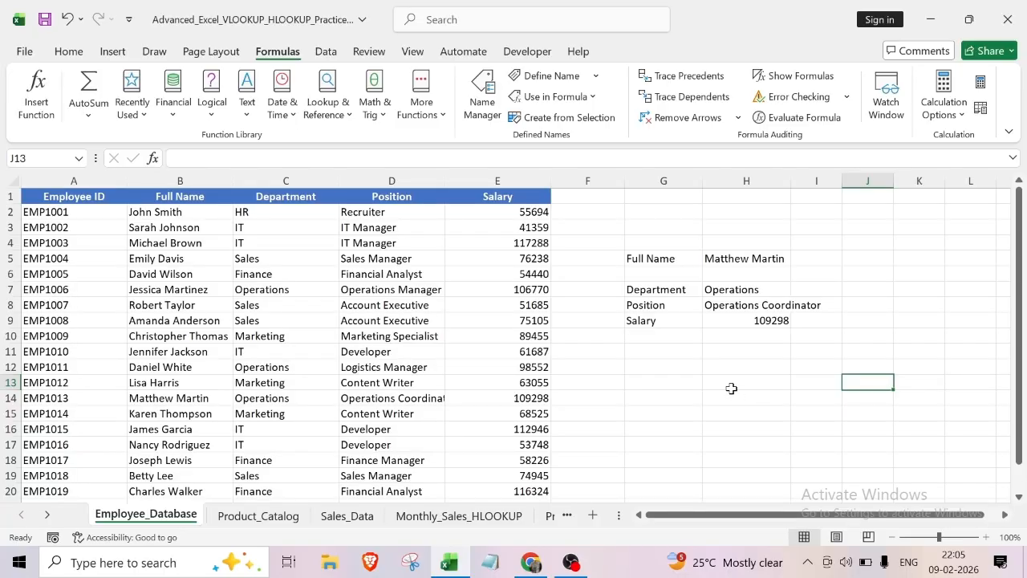